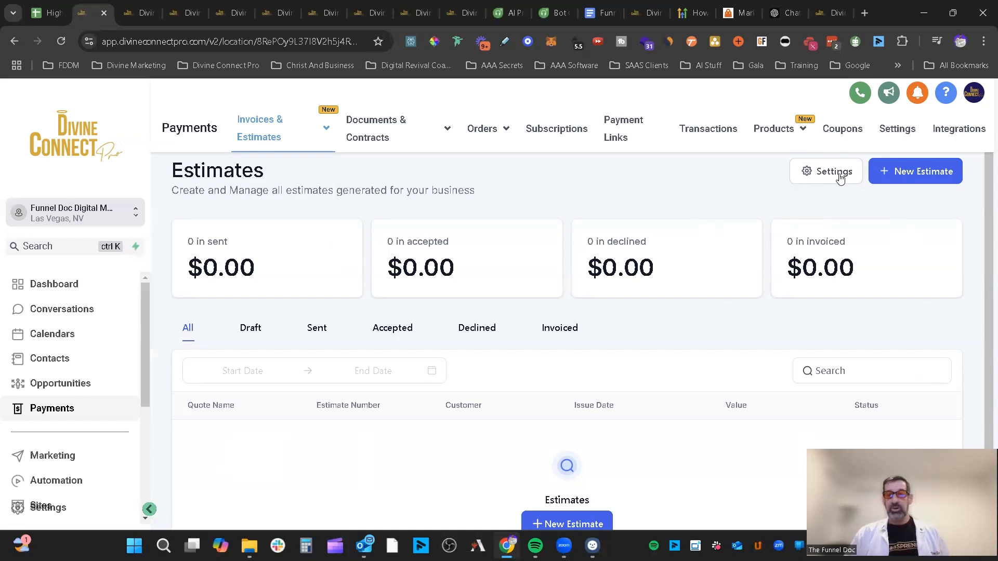
- Open the document settings, look over Business Information, then view Email Configurations with empty From Name and From Email
click(838, 173)
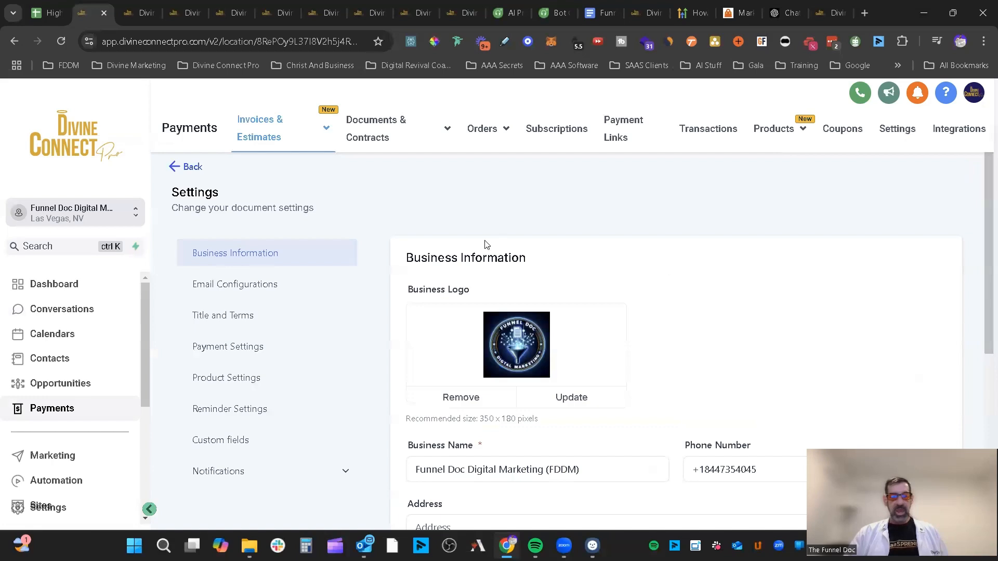
scroll(667, 249, down, 3)
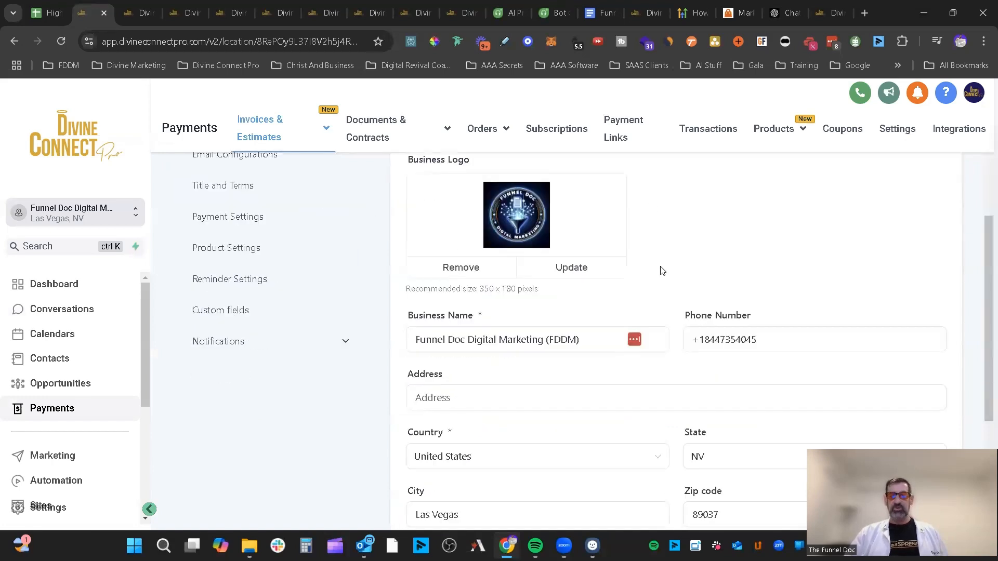
scroll(801, 312, down, 1)
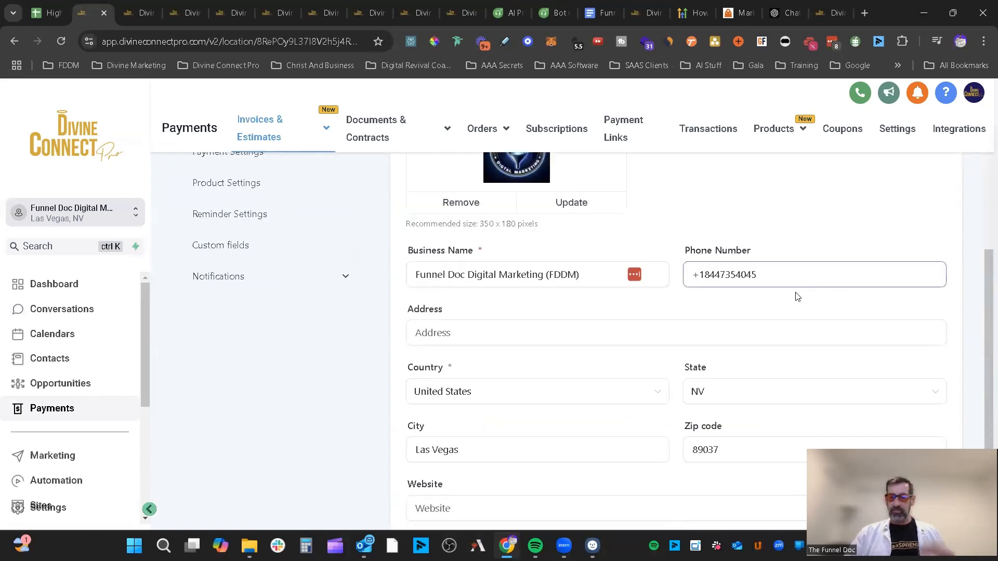
scroll(798, 298, down, 2)
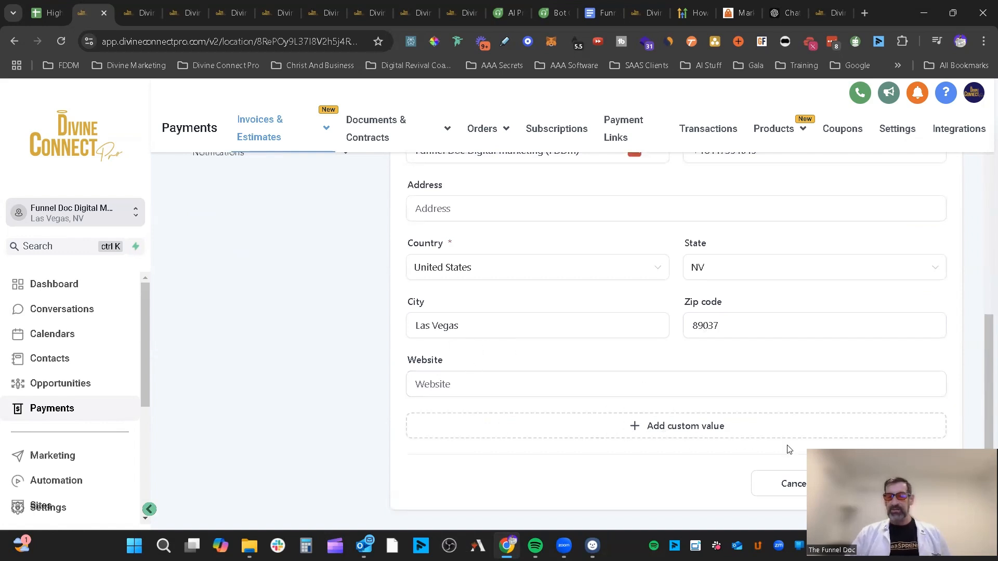
scroll(363, 348, up, 3)
scroll(267, 221, up, 2)
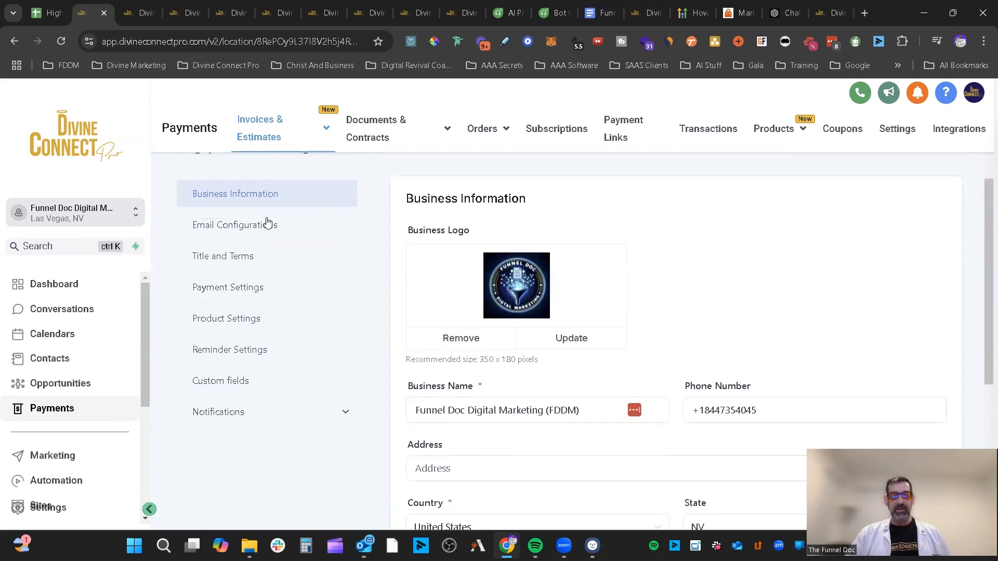
click(267, 230)
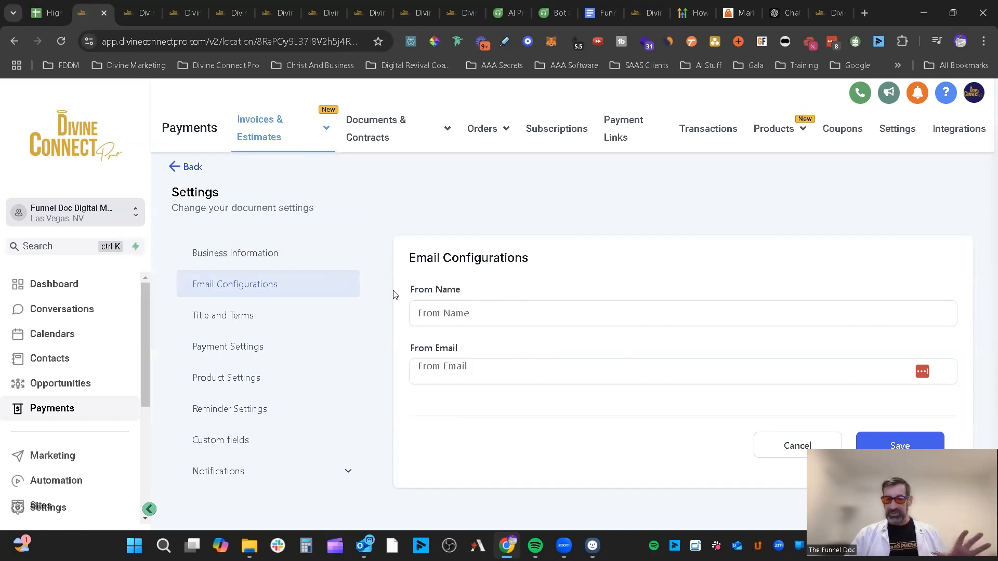
click(472, 320)
- Check the From Email field, then review the Title and Terms settings, including the INVOICE title
click(484, 370)
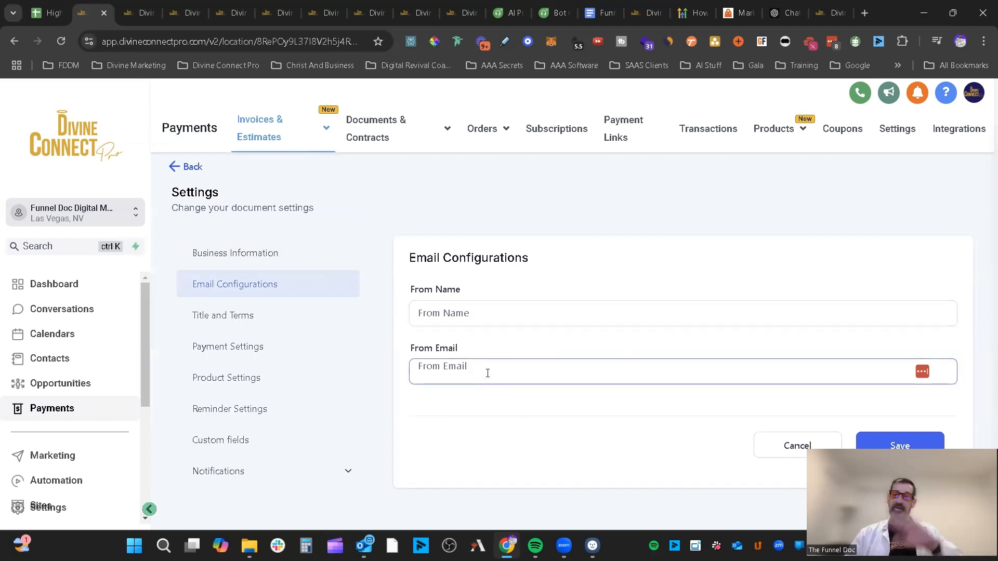
click(246, 324)
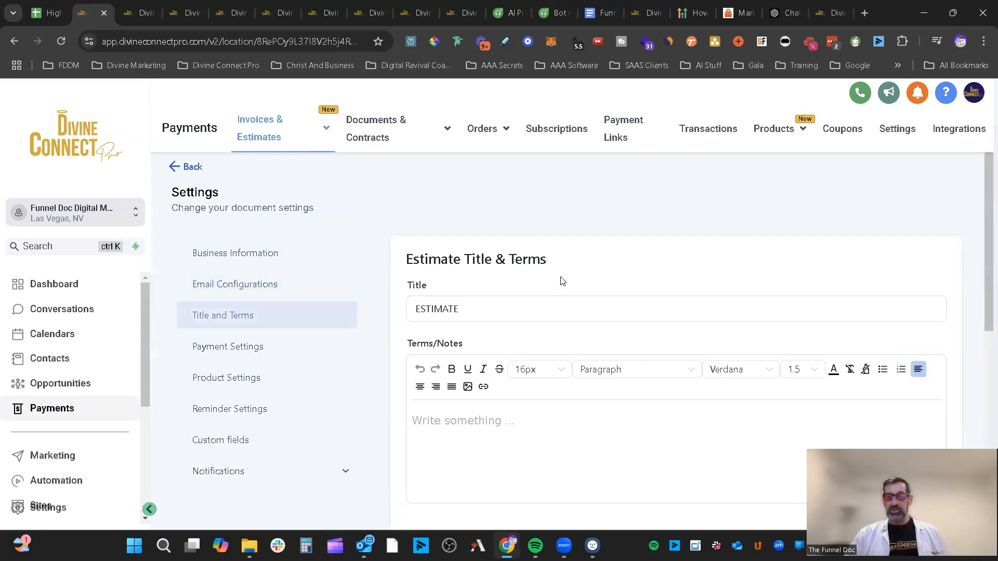
scroll(435, 248, down, 1)
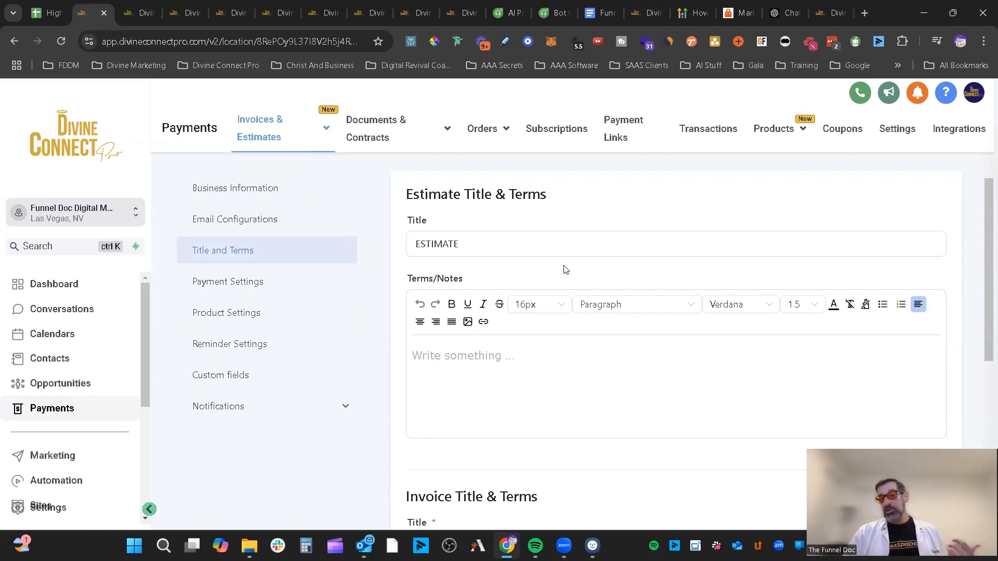
scroll(566, 271, down, 3)
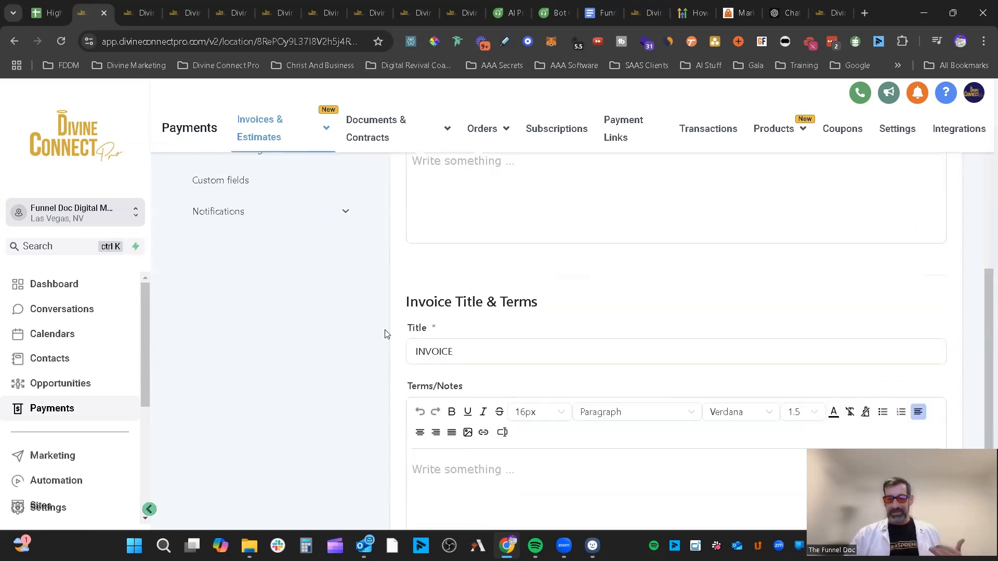
click(568, 352)
- Open Payment Settings: estimates expire after 14 days with prefix EST-, invoices due after 2 days
scroll(564, 340, up, 1)
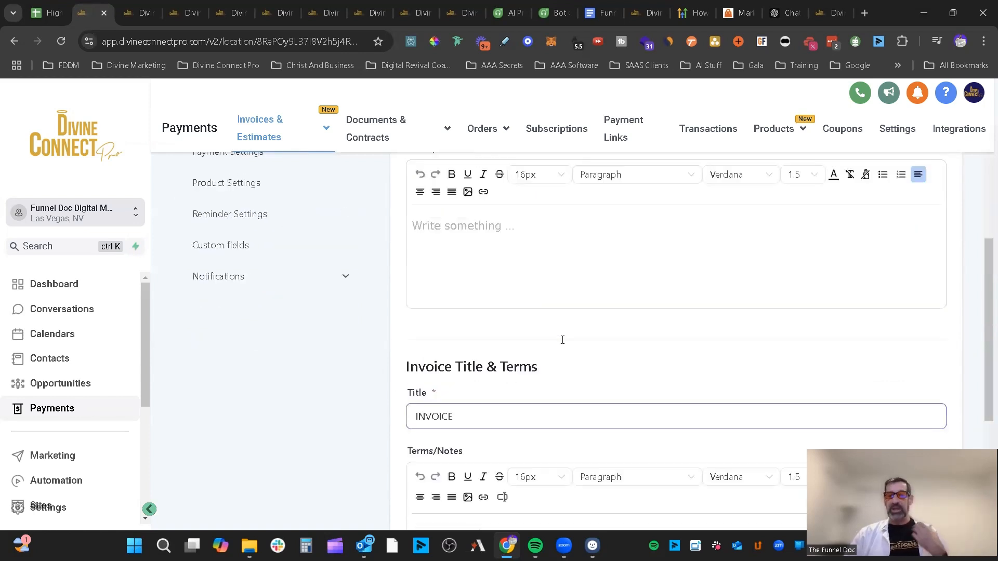
scroll(562, 340, up, 1)
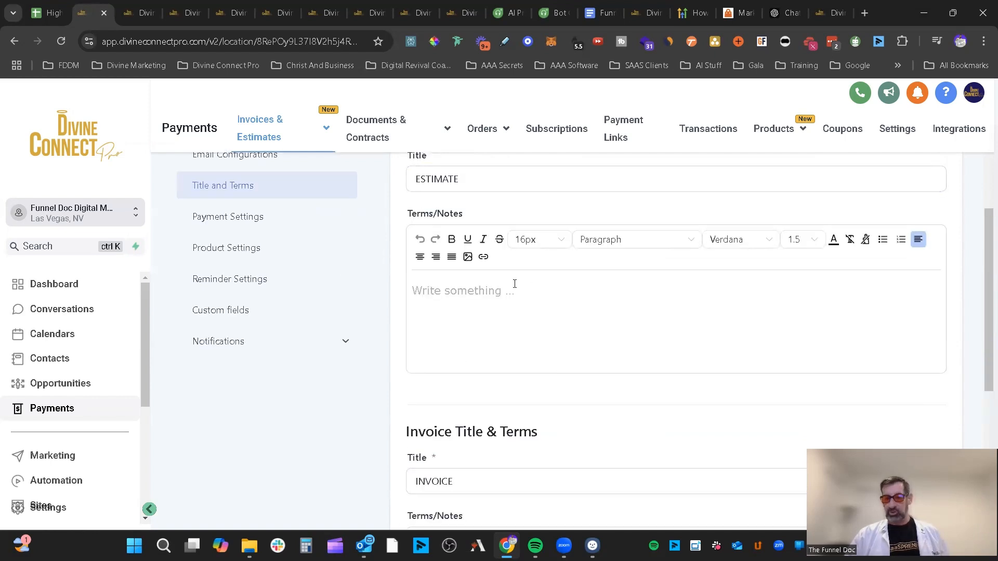
scroll(515, 284, up, 2)
scroll(541, 287, down, 5)
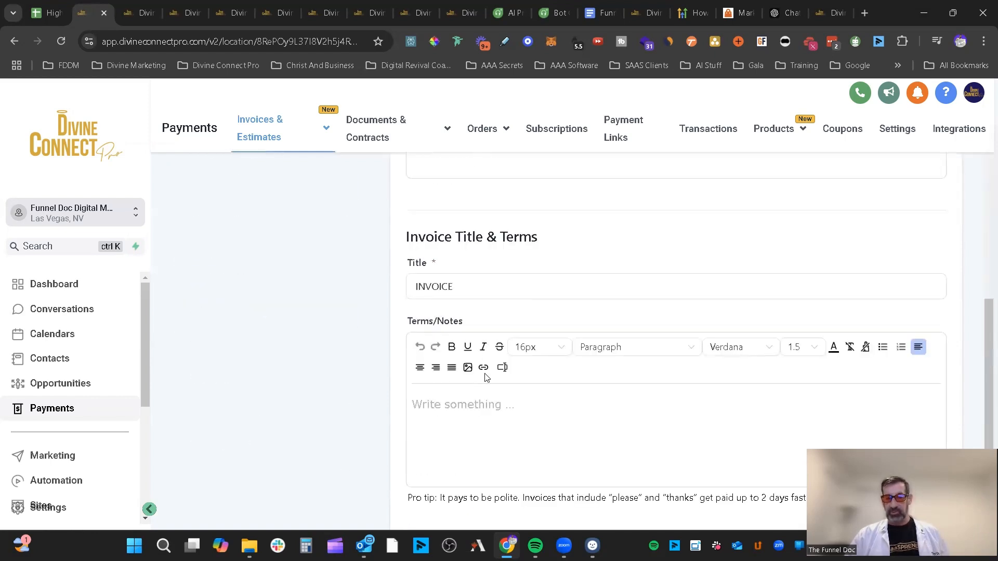
scroll(485, 378, up, 4)
click(265, 281)
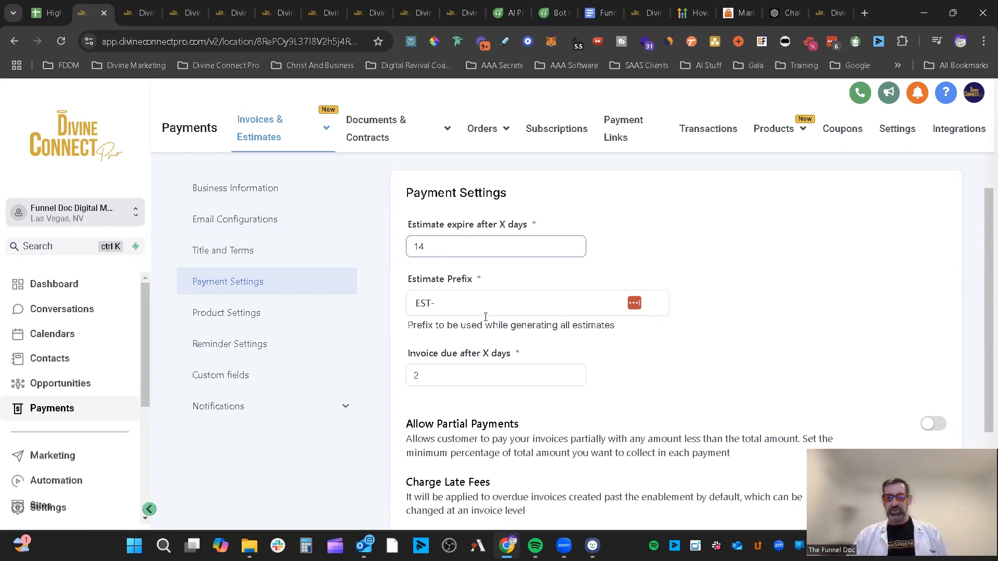
- Leave partial payments off and enable late fees of 1% monthly after a 10-day grace period
scroll(484, 351, down, 1)
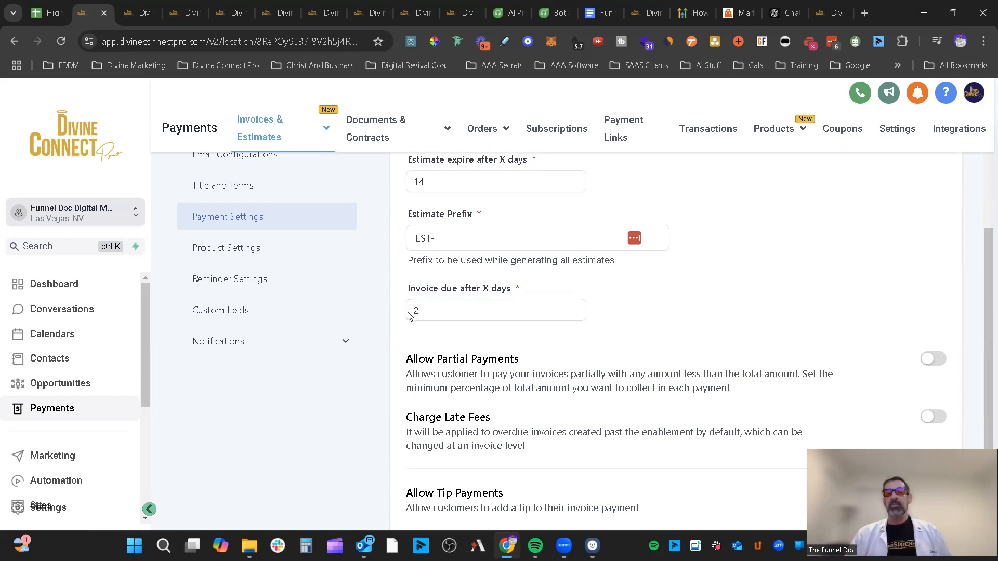
scroll(714, 339, down, 1)
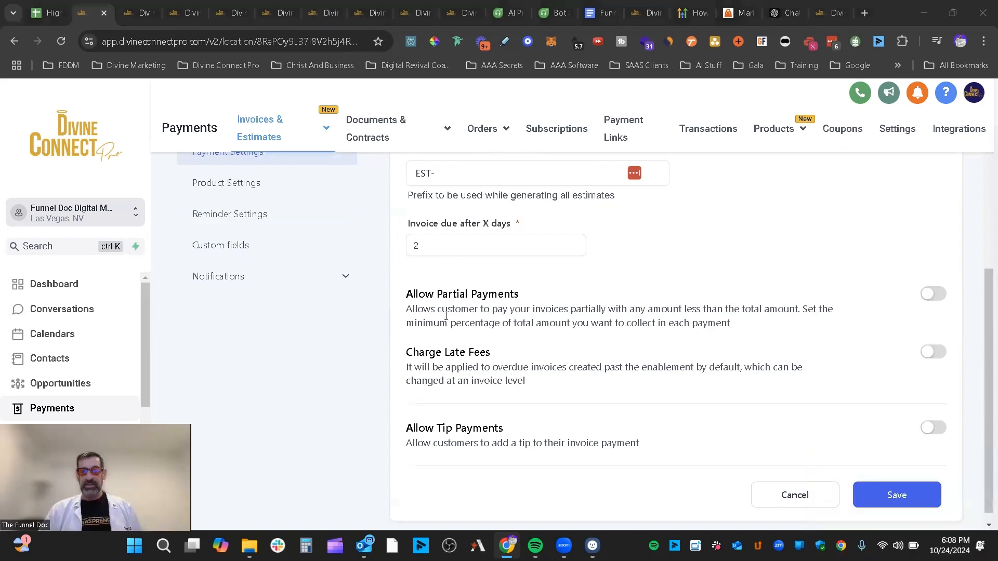
click(933, 294)
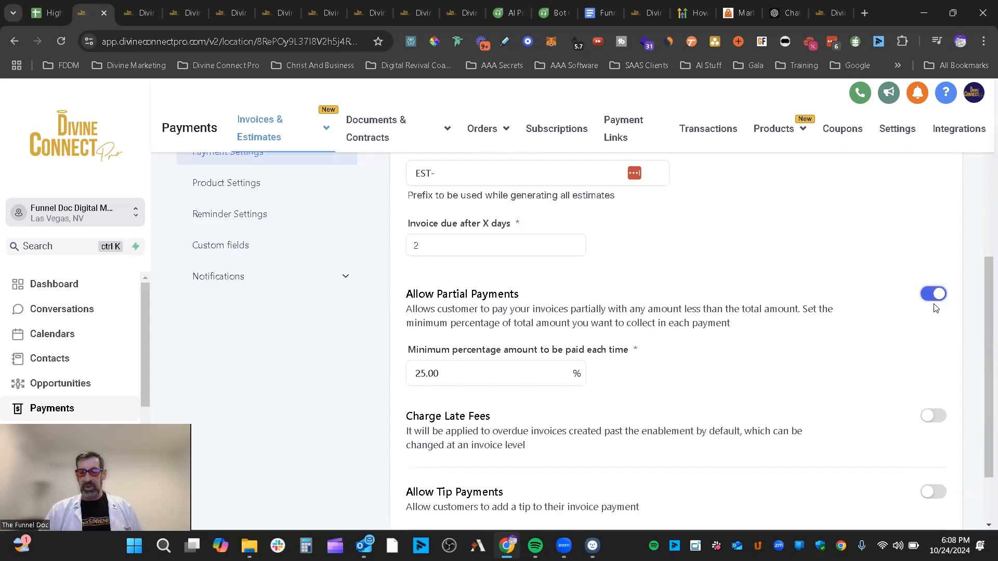
scroll(660, 322, down, 2)
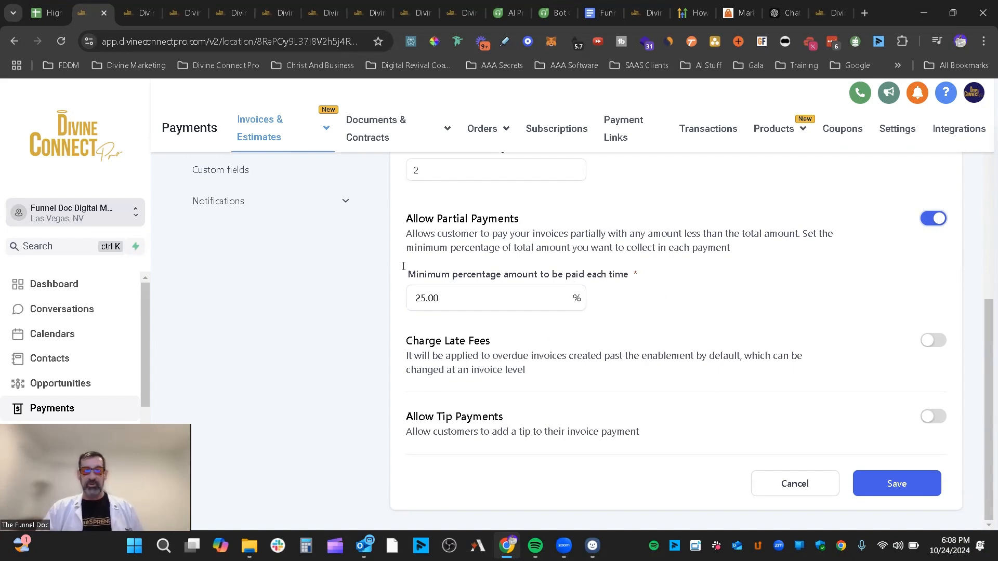
click(935, 221)
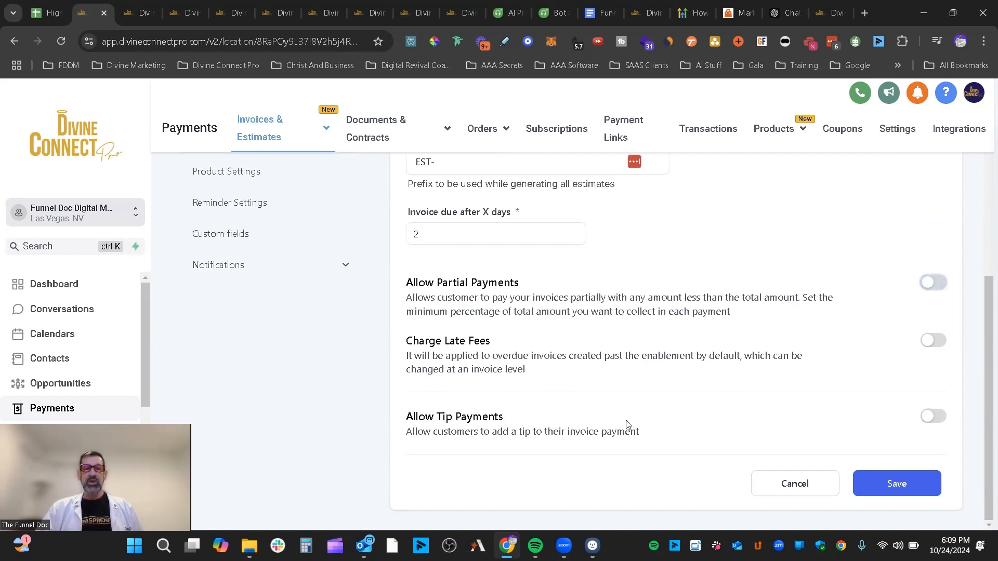
click(936, 345)
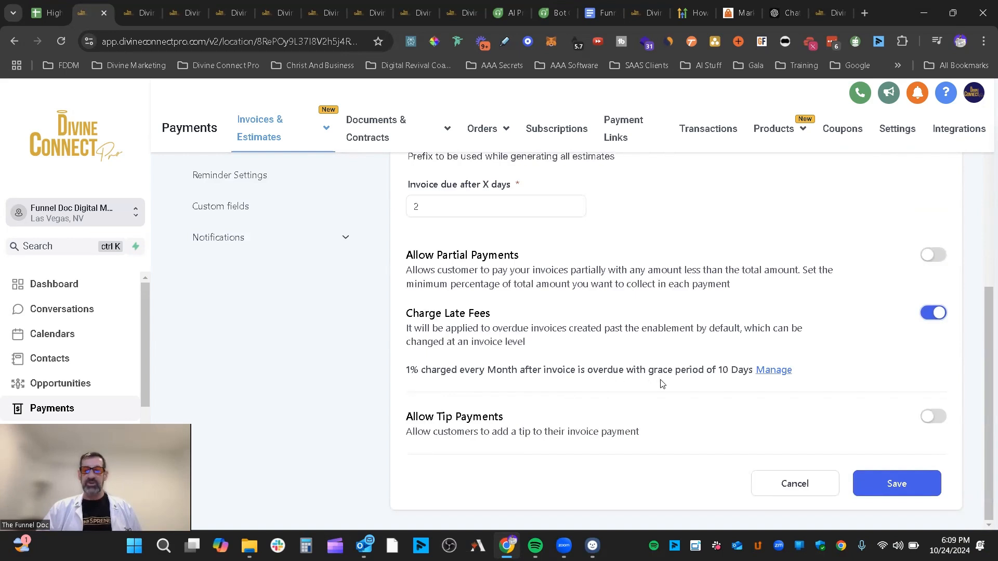
- In the late fee details, enter a 5% fee charged every 3 months
click(774, 370)
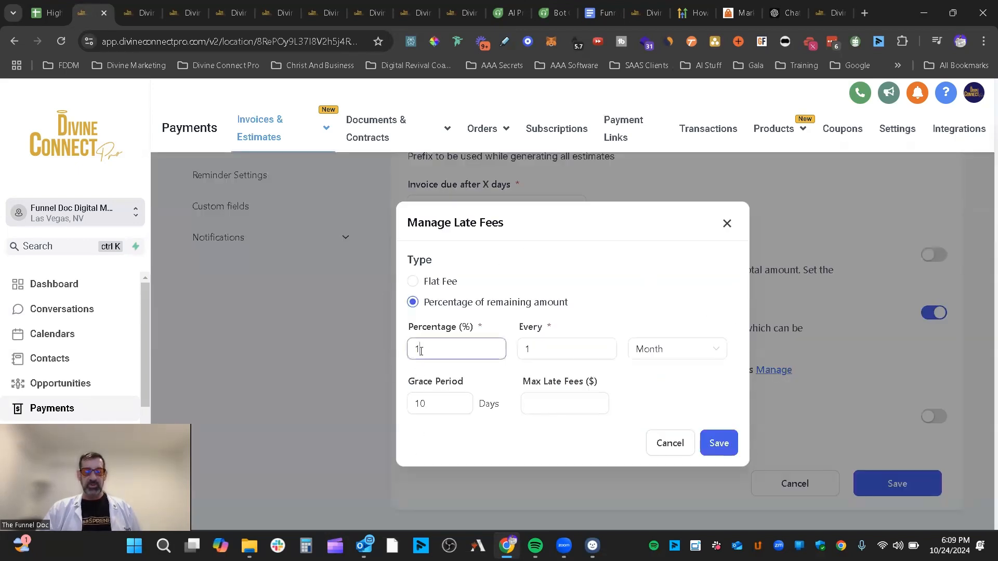
drag(456, 348, 413, 346)
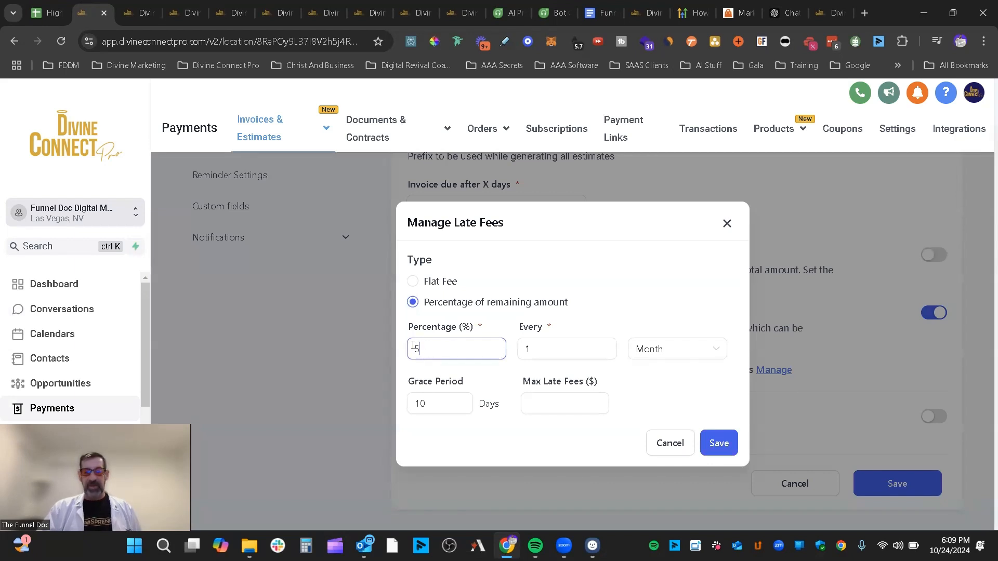
text(5)
click(529, 347)
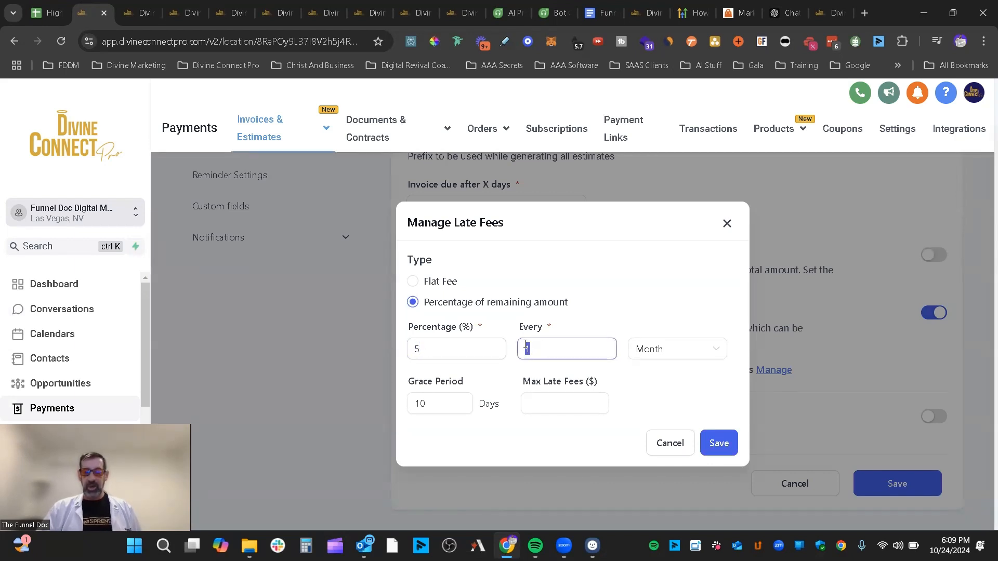
text(3)
click(686, 354)
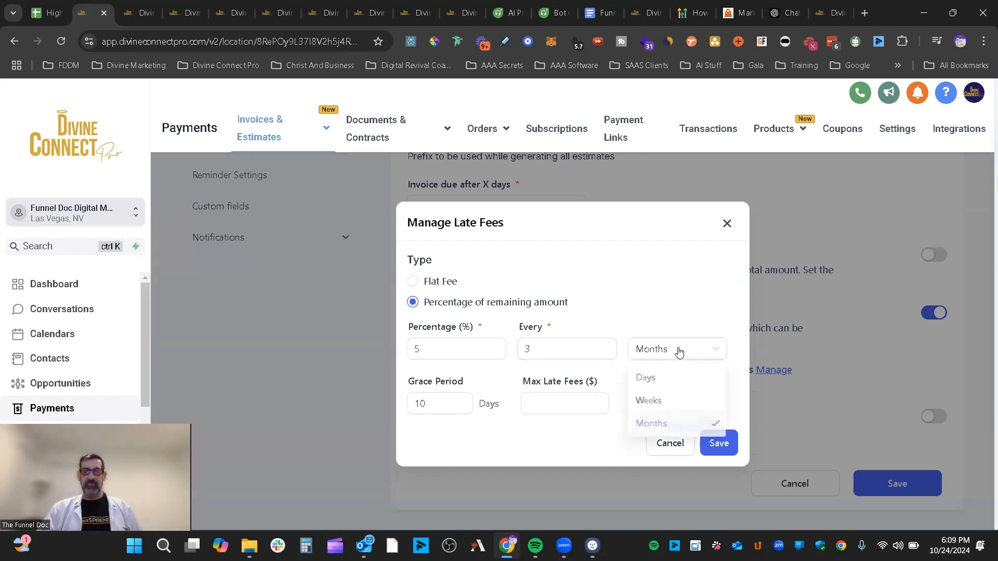
click(681, 313)
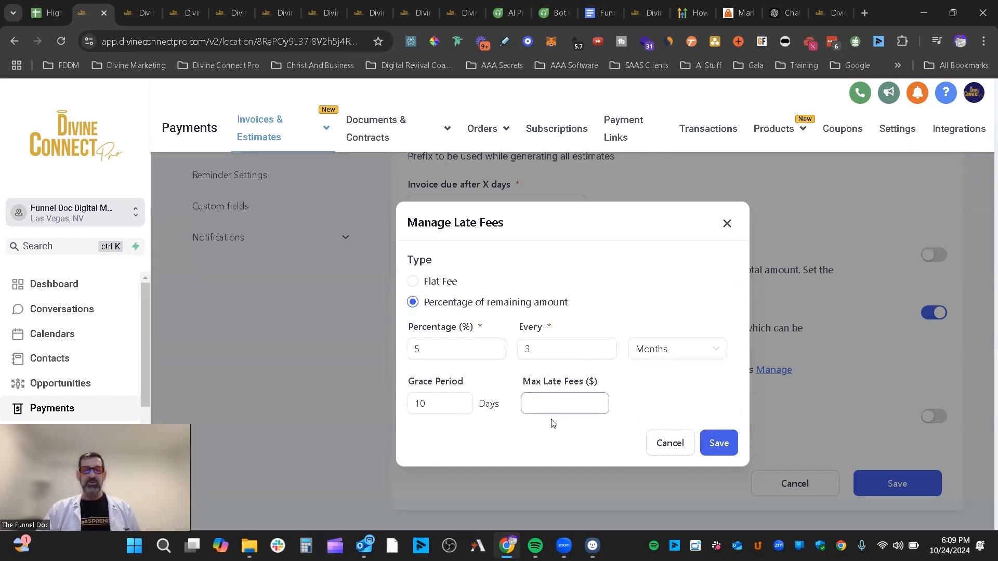
click(544, 404)
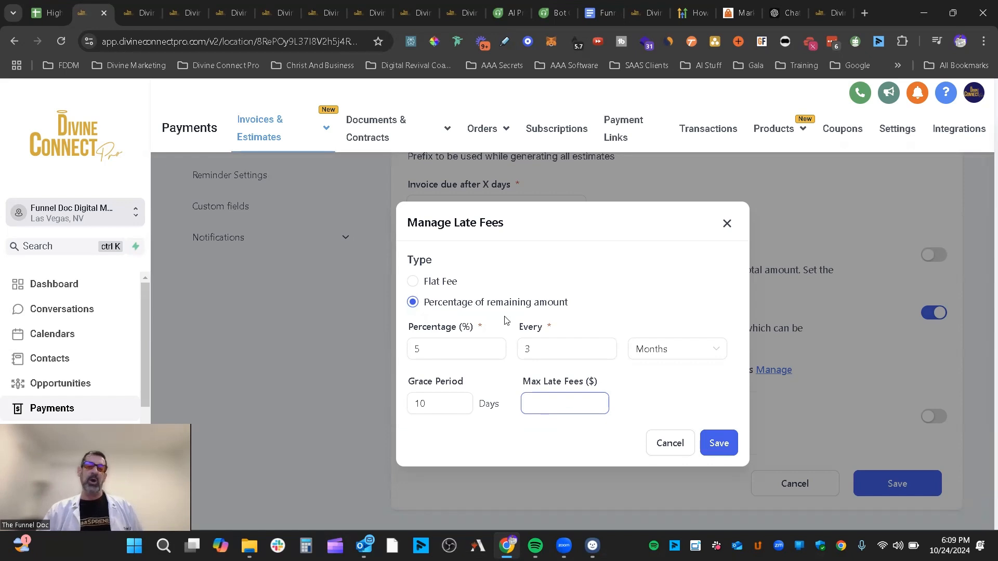
- Discard the late-fee edits, switch late fees off, and allow tip payments (5,10,15,20%)
click(727, 227)
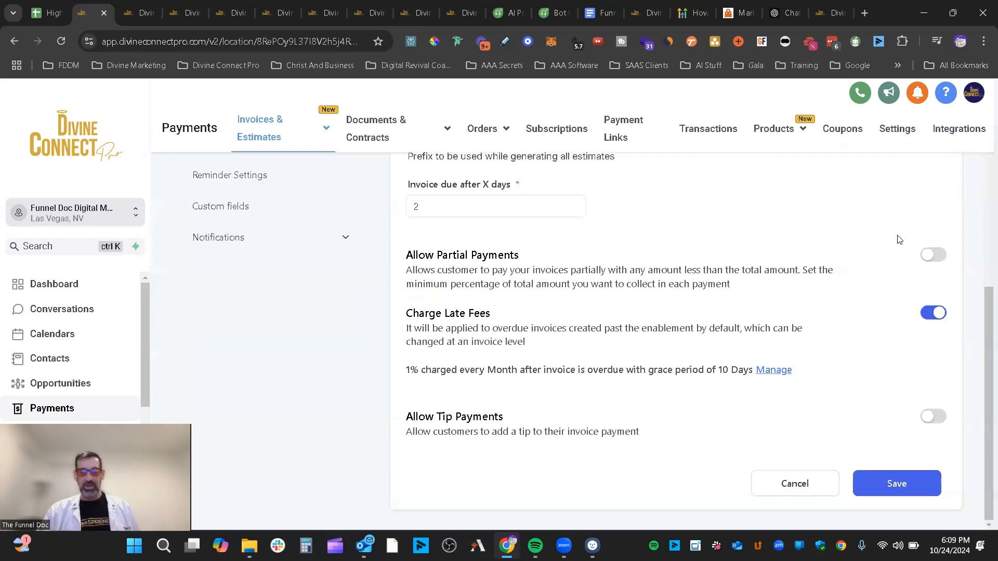
click(926, 313)
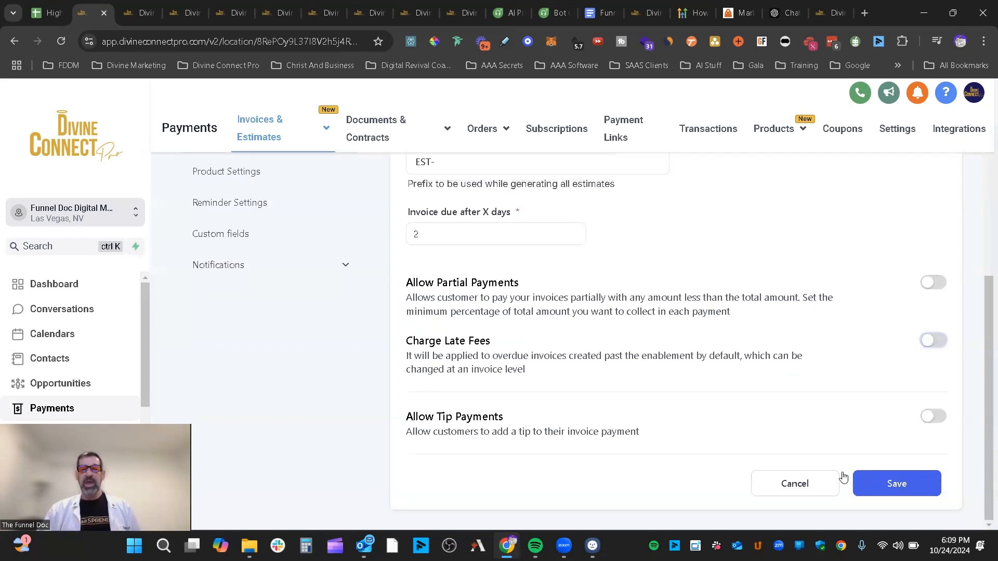
click(935, 420)
- Remove 20 from the tipping values so they read 5,10,15, and save the payment settings
scroll(842, 350, down, 2)
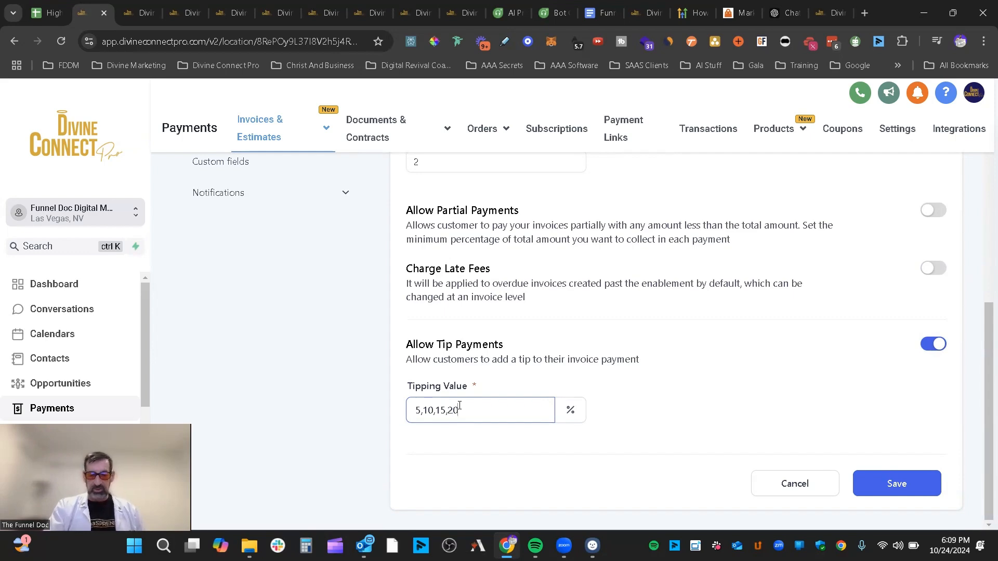
click(903, 476)
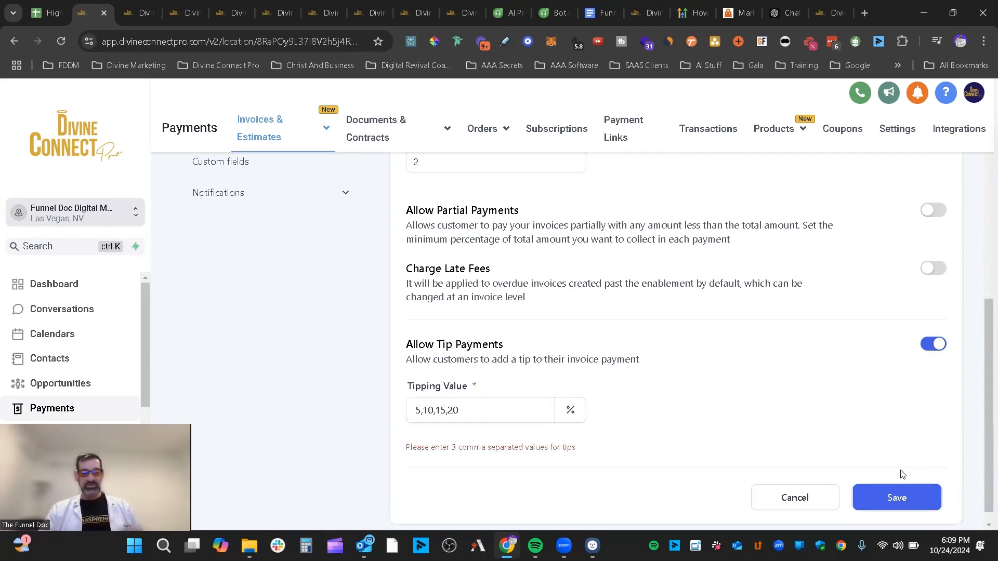
scroll(732, 414, up, 1)
scroll(733, 413, down, 2)
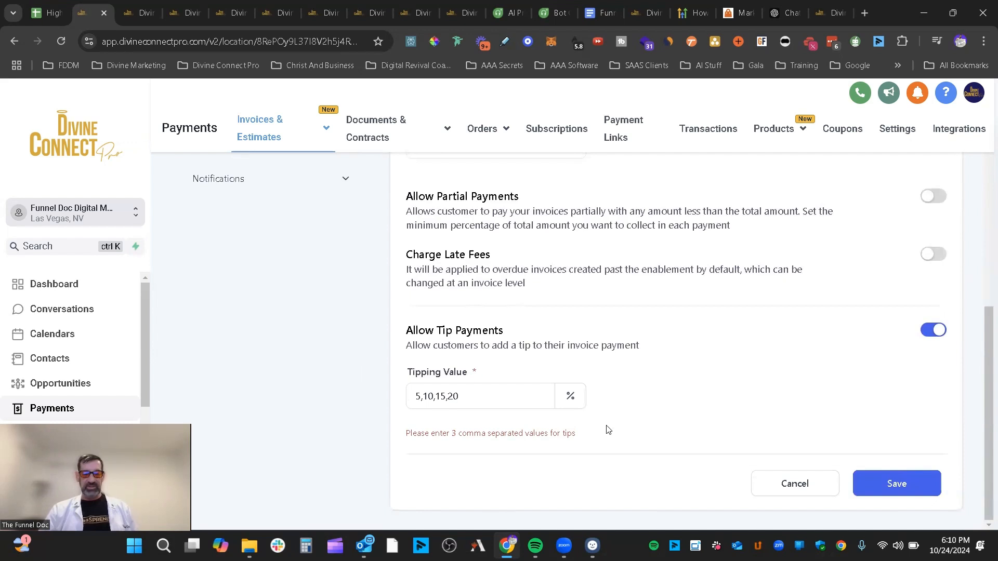
click(485, 394)
double_click(450, 398)
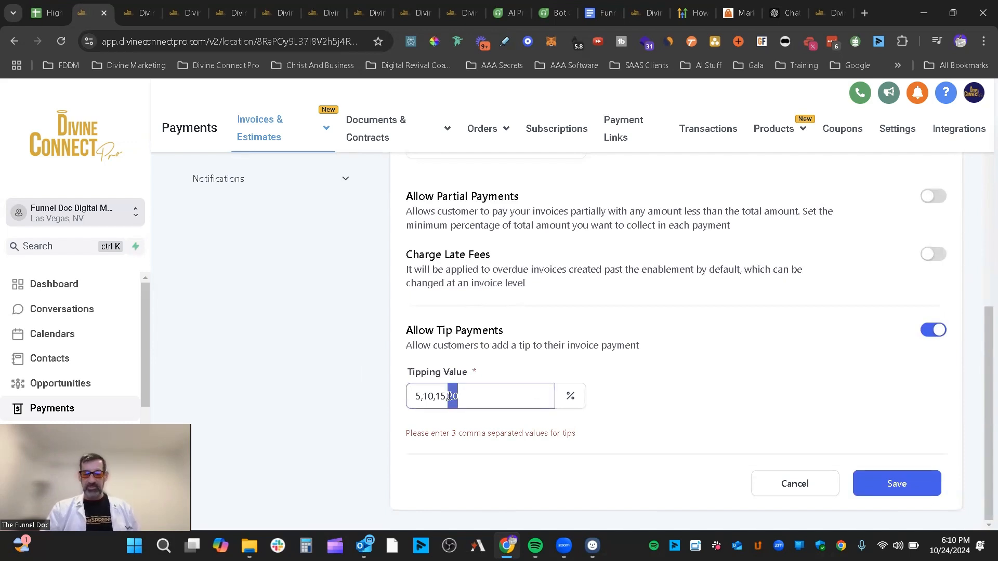
key(BackSpace)
key(BackSpace)
click(909, 488)
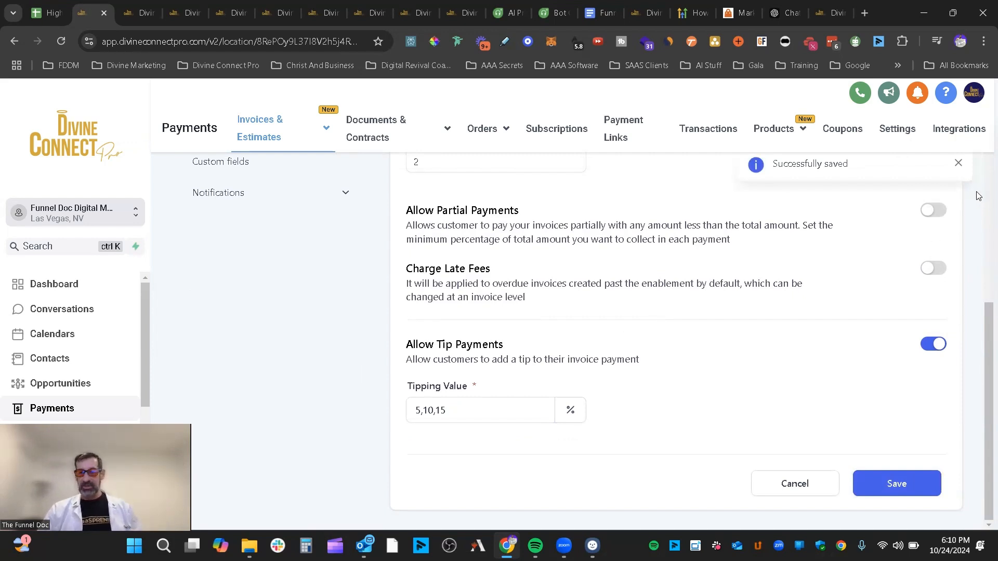
click(958, 163)
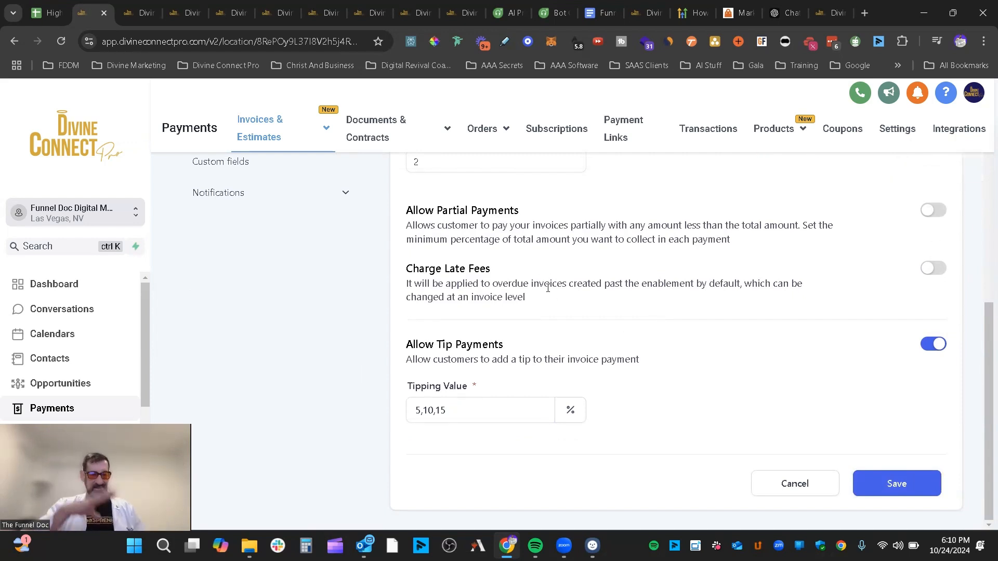
click(900, 485)
scroll(366, 342, up, 3)
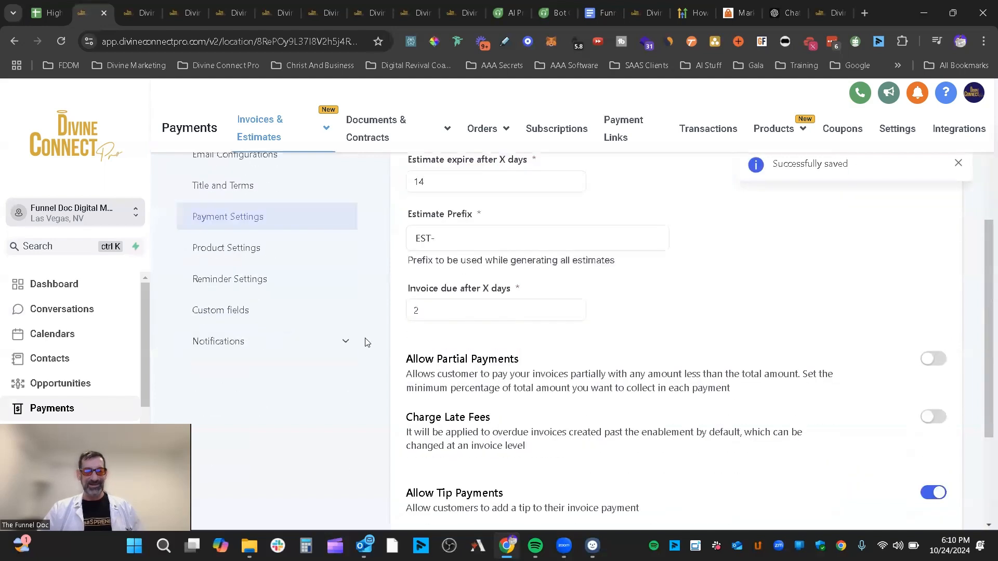
- Look over Product Settings, then view Reminder Settings: Reminder 1 every 3 days overdue, maximum 5
click(244, 251)
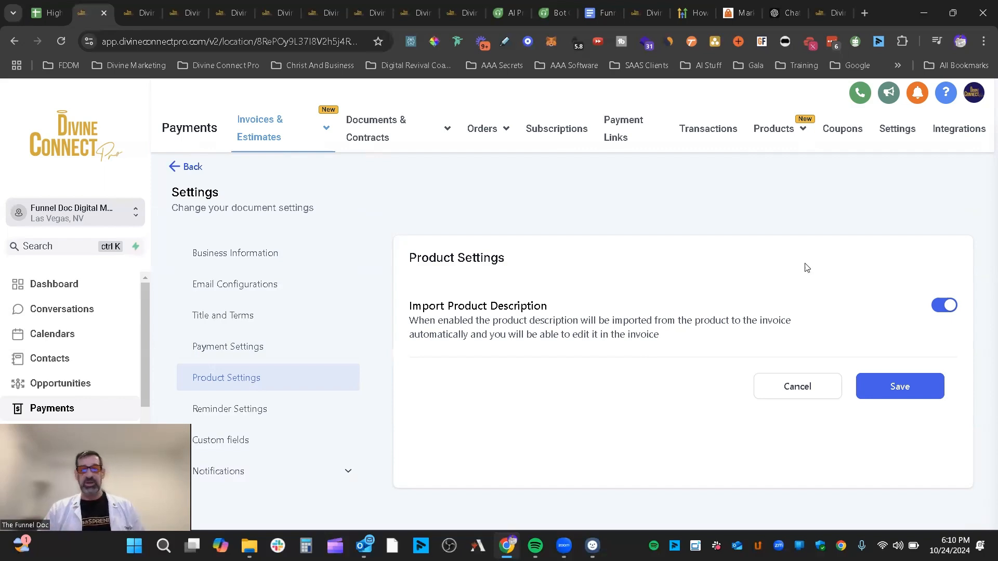
click(262, 411)
scroll(735, 282, down, 3)
scroll(768, 313, up, 2)
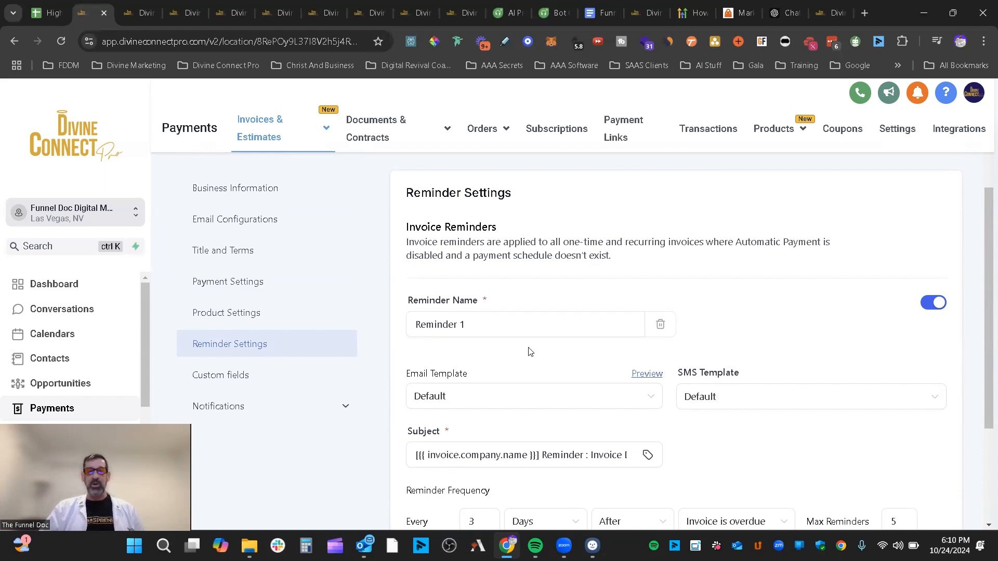
scroll(561, 344, down, 2)
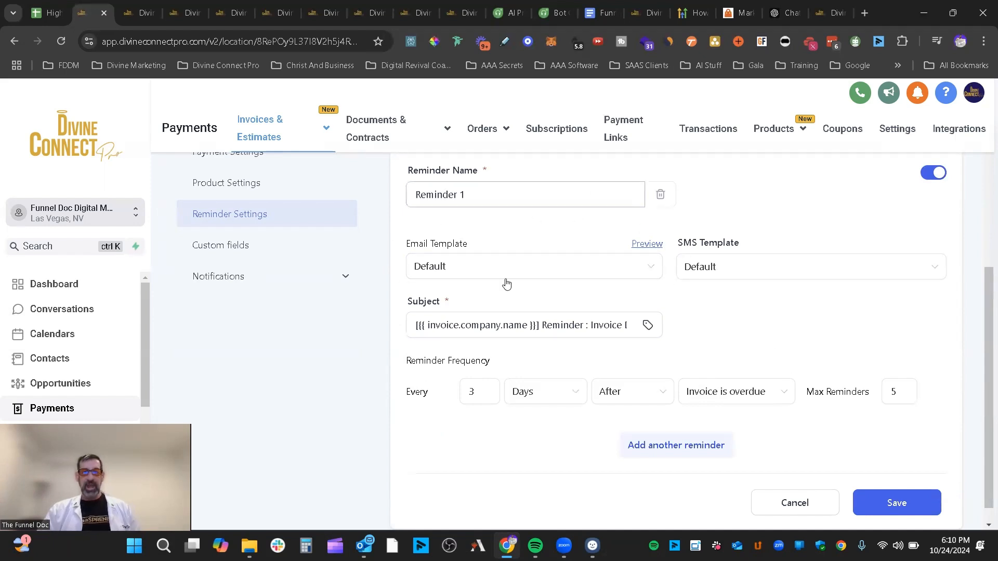
click(647, 244)
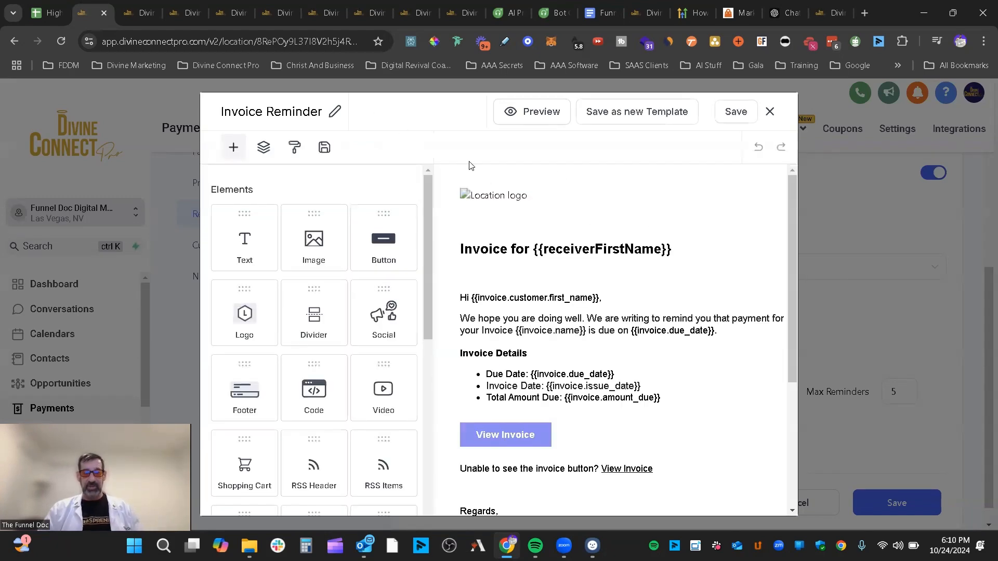
scroll(624, 338, down, 6)
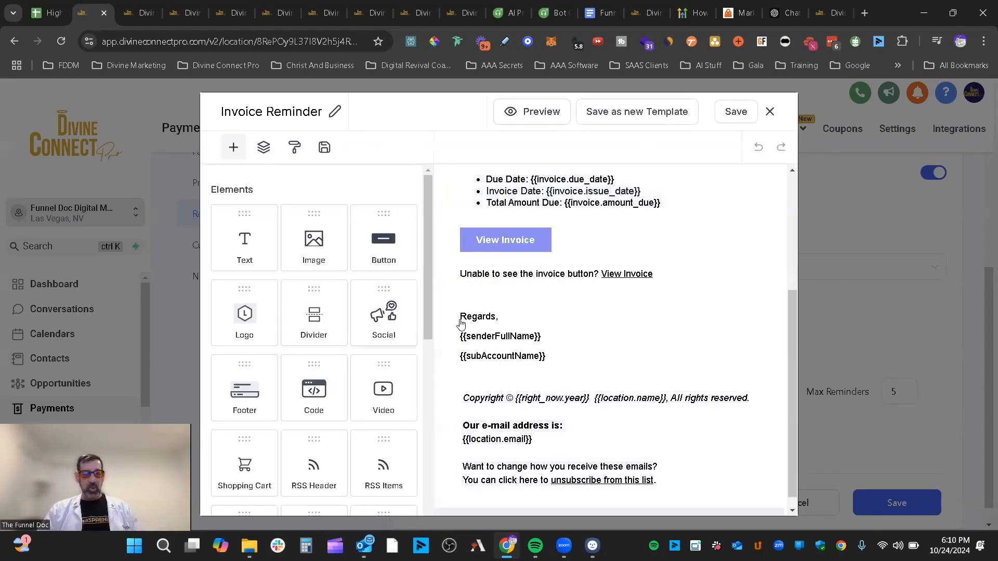
click(769, 111)
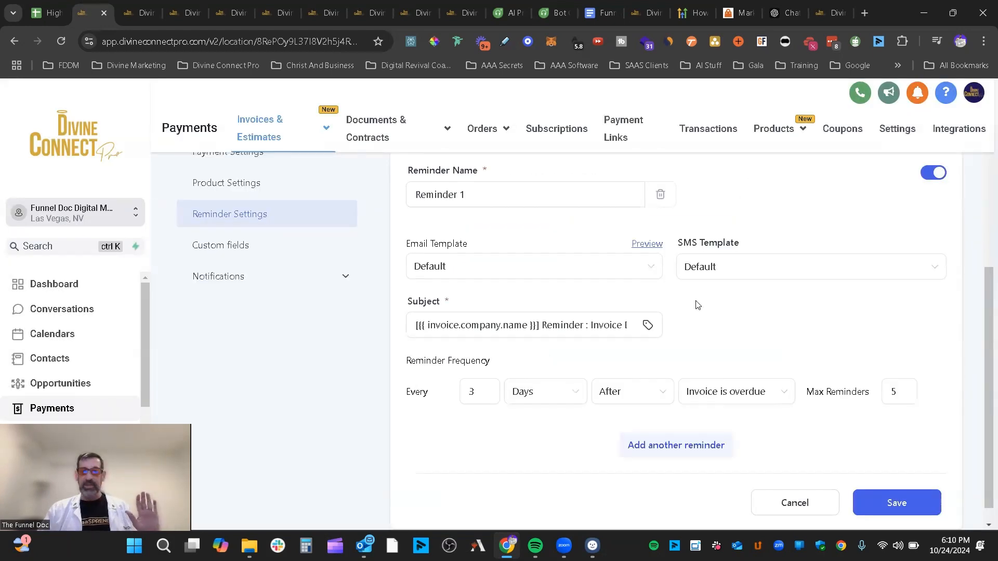
scroll(624, 297, up, 1)
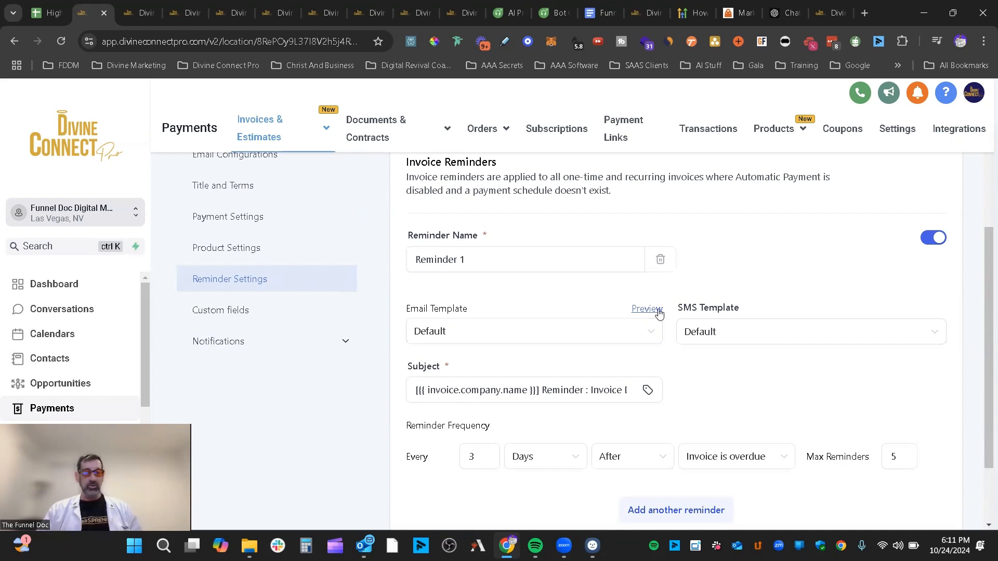
click(773, 331)
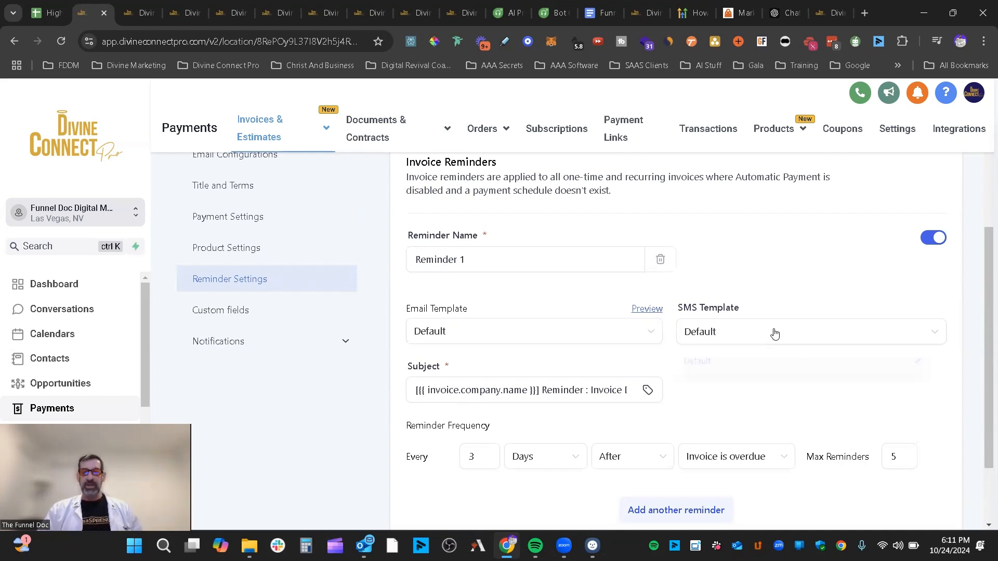
click(769, 353)
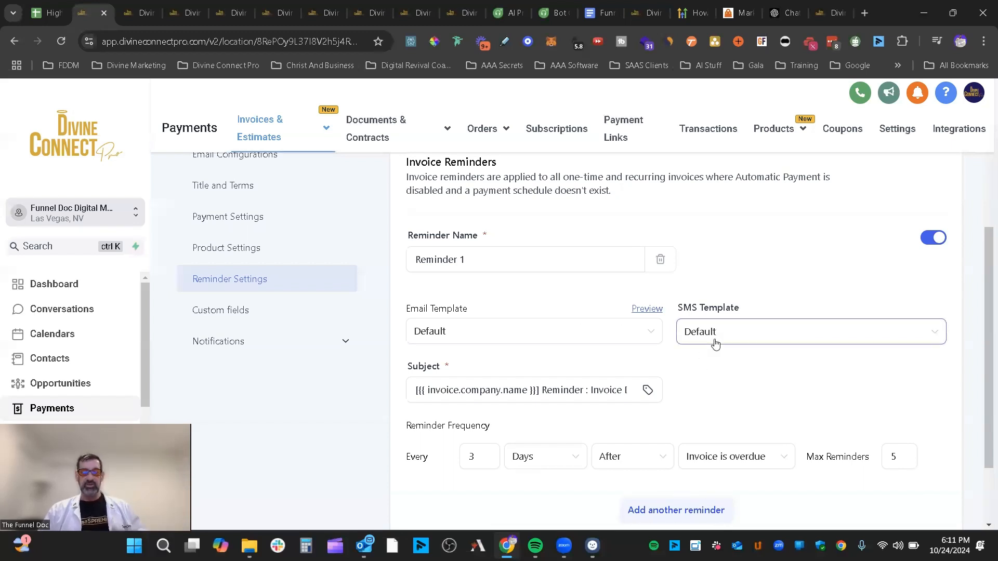
scroll(532, 286, down, 2)
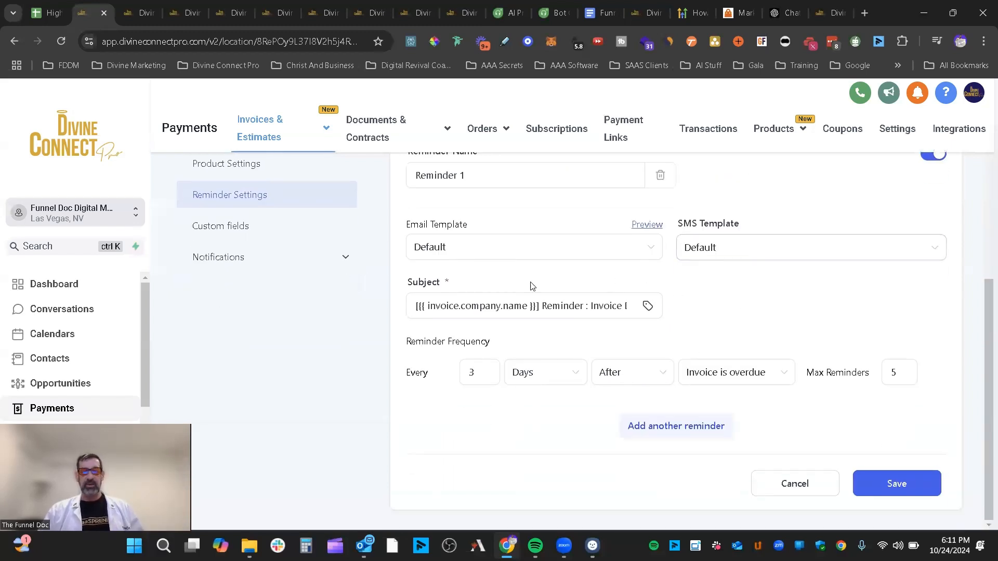
click(647, 308)
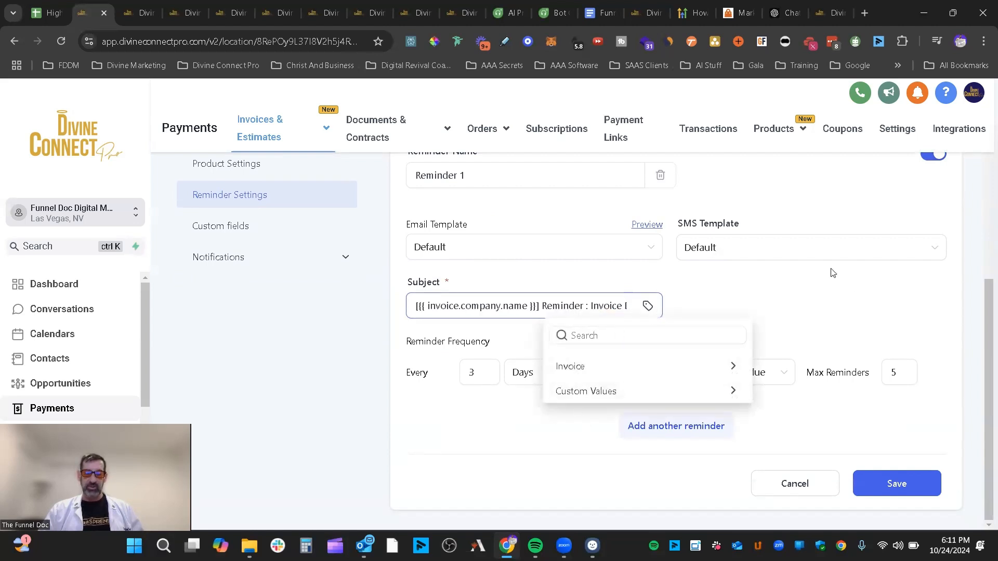
click(701, 311)
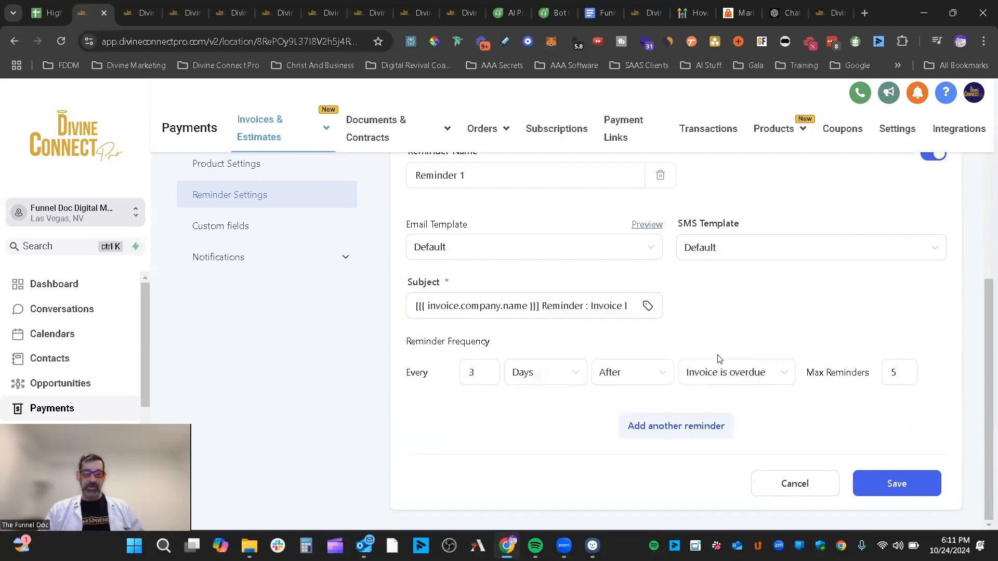
scroll(537, 343, up, 4)
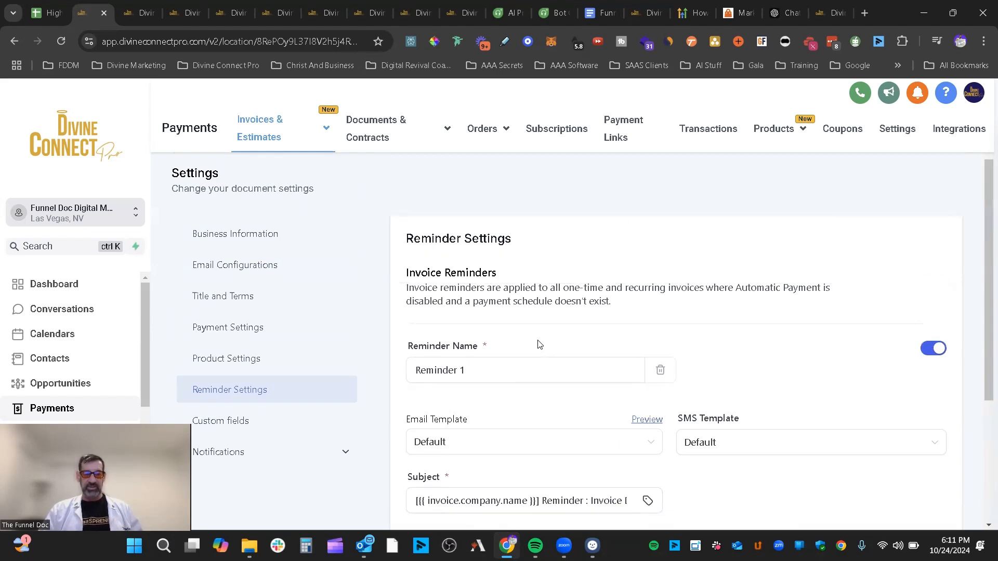
scroll(540, 343, down, 3)
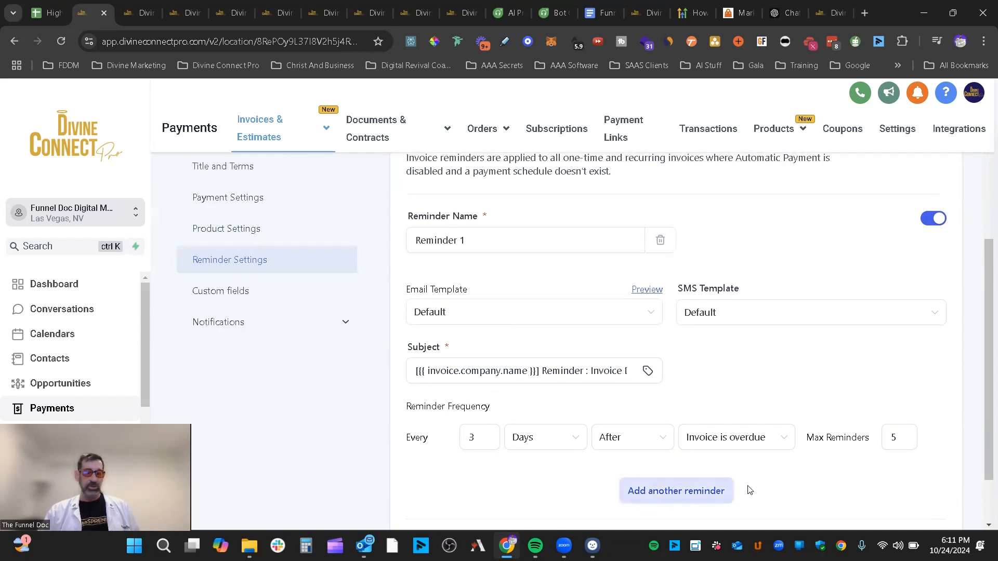
scroll(906, 446, down, 2)
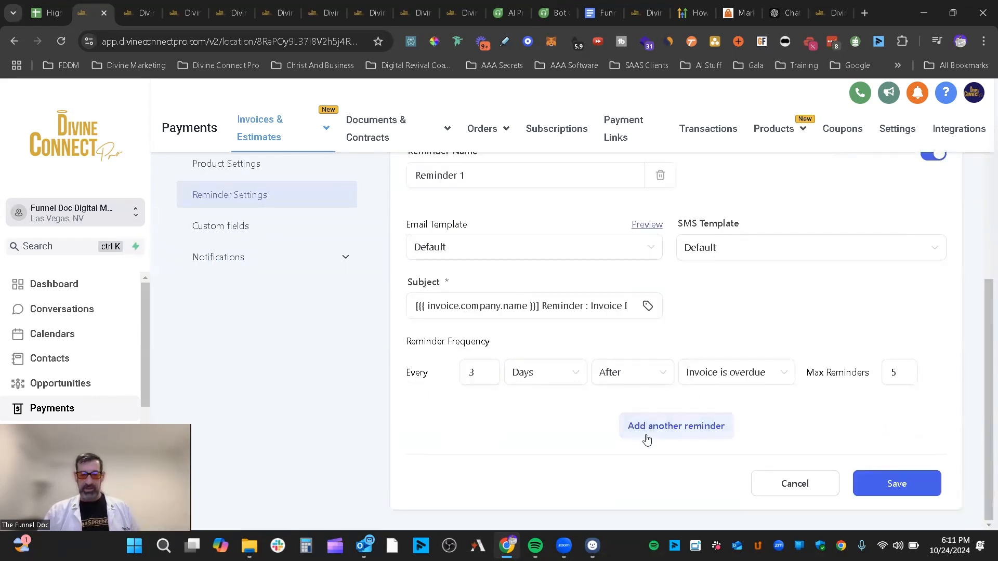
click(669, 429)
click(684, 437)
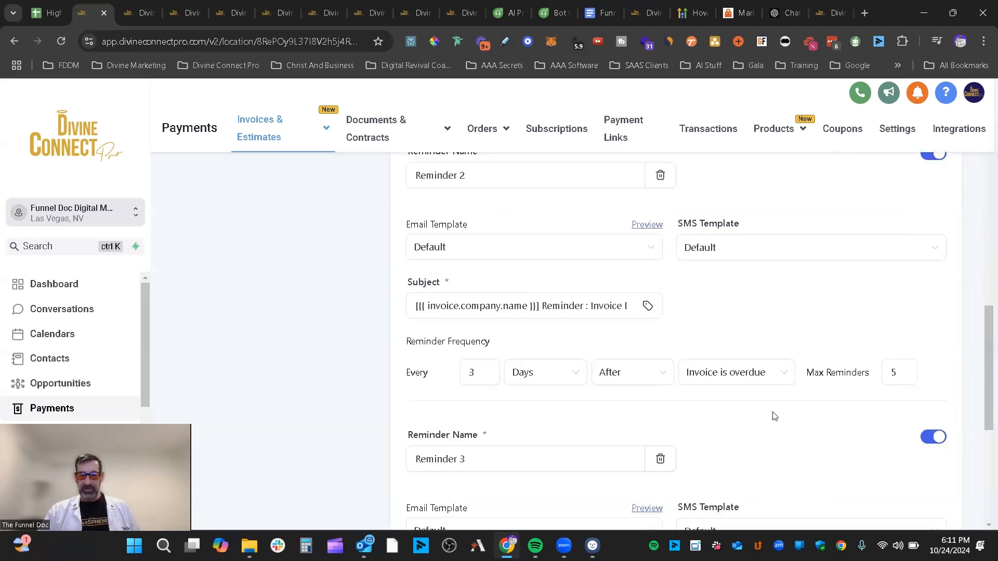
scroll(774, 416, down, 5)
click(673, 441)
scroll(781, 404, down, 5)
click(676, 424)
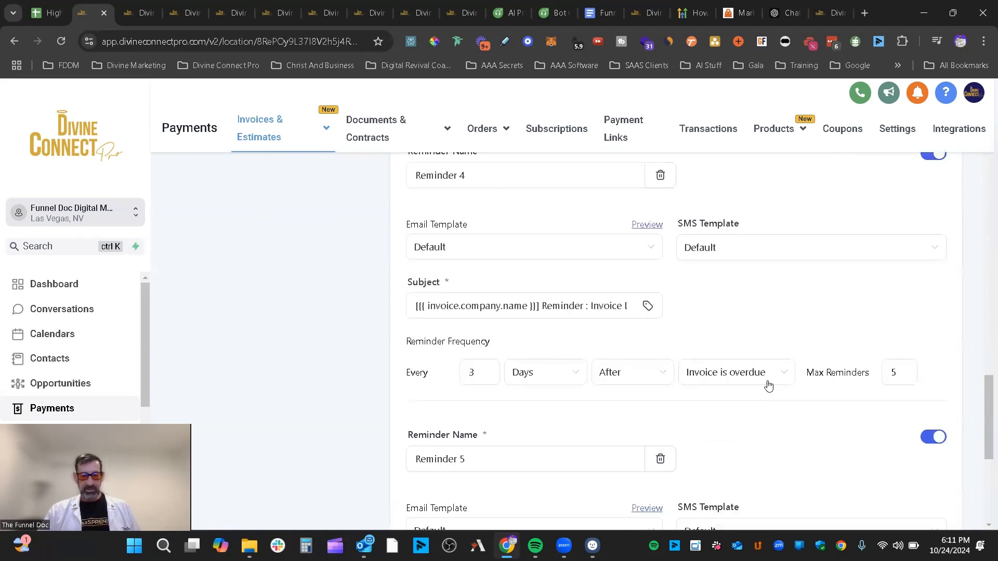
scroll(768, 384, down, 5)
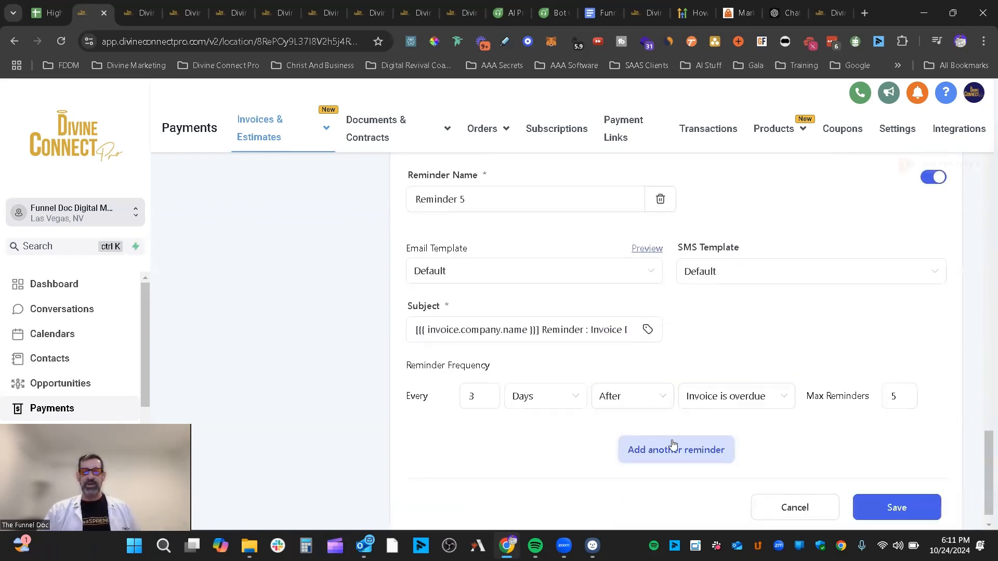
click(958, 164)
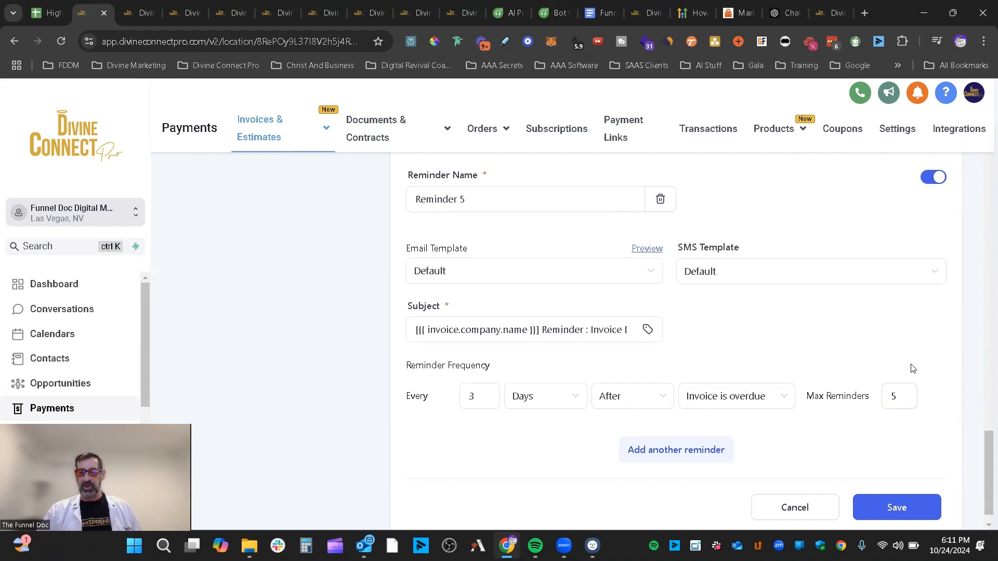
scroll(904, 354, up, 3)
click(664, 329)
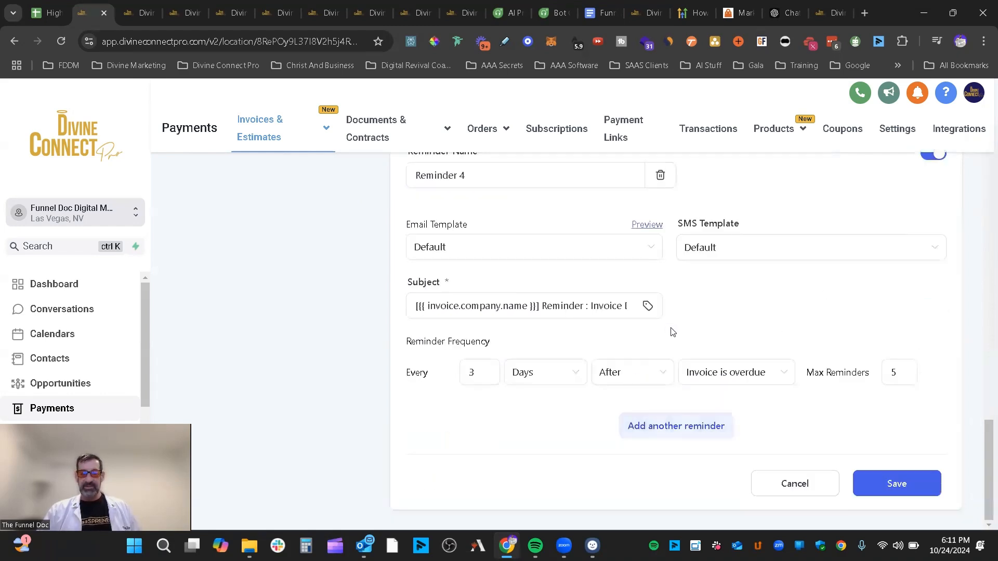
scroll(697, 348, up, 3)
scroll(697, 348, down, 1)
click(660, 308)
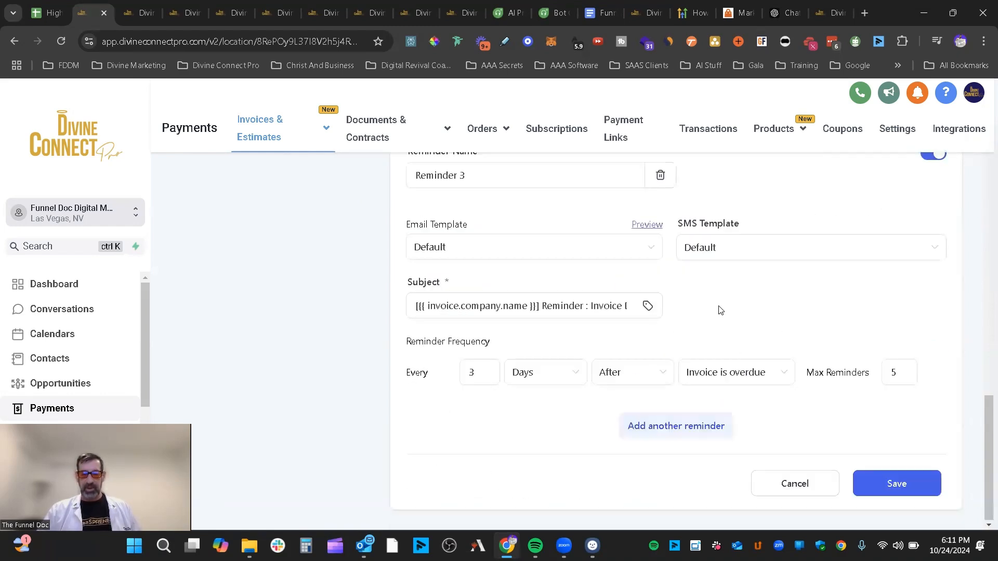
scroll(676, 353, up, 3)
click(662, 369)
scroll(725, 356, up, 2)
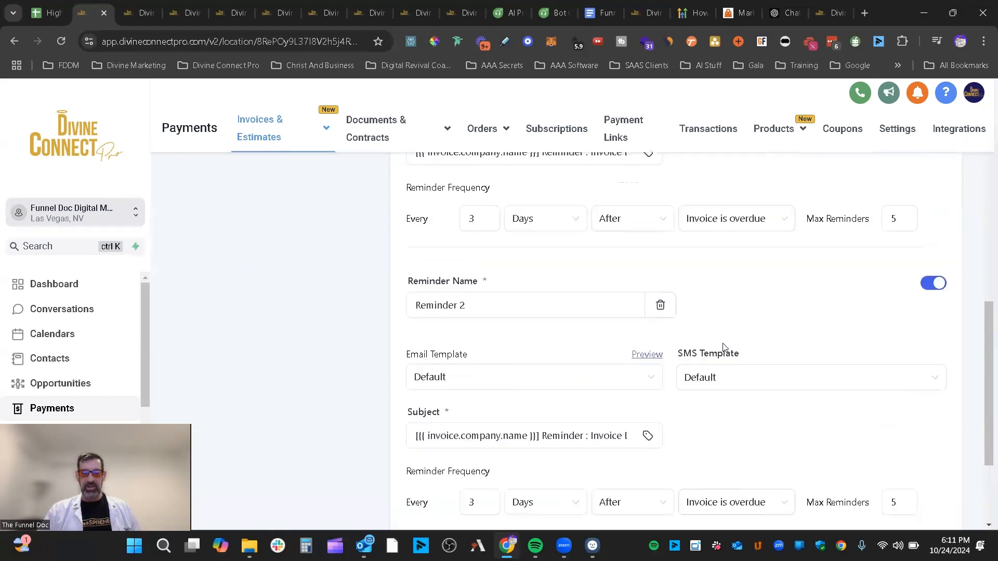
click(658, 306)
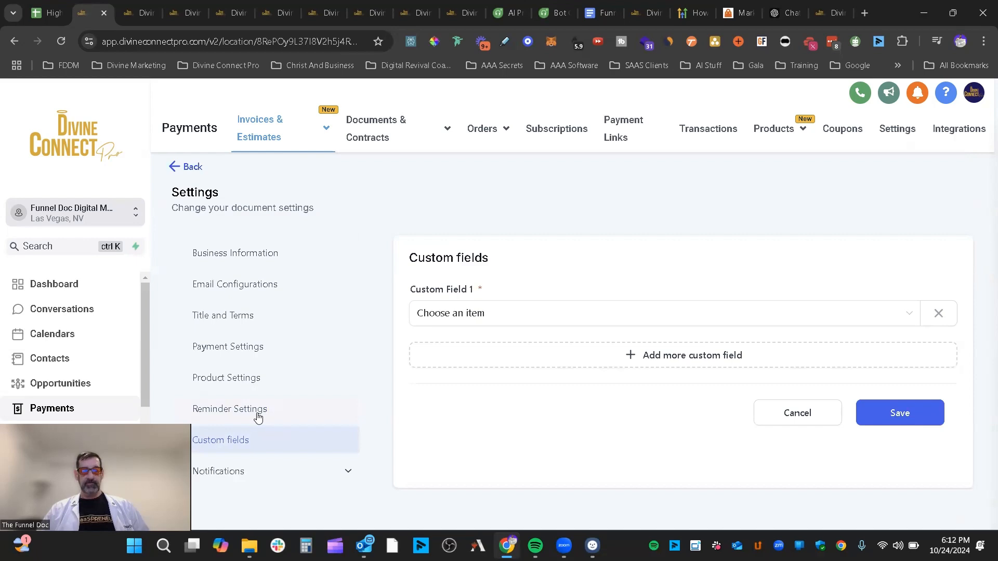
click(254, 413)
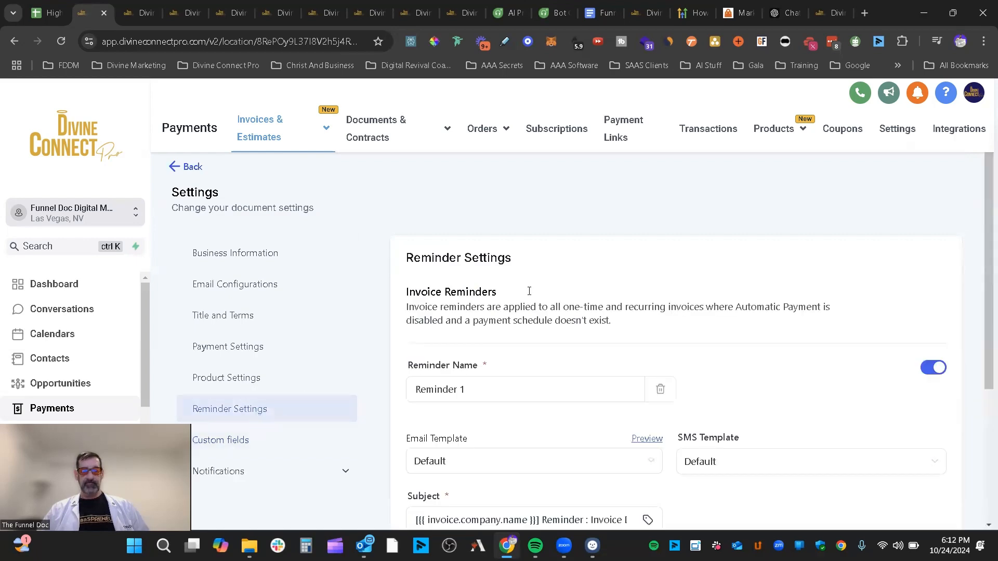
scroll(678, 285, down, 4)
scroll(869, 347, up, 1)
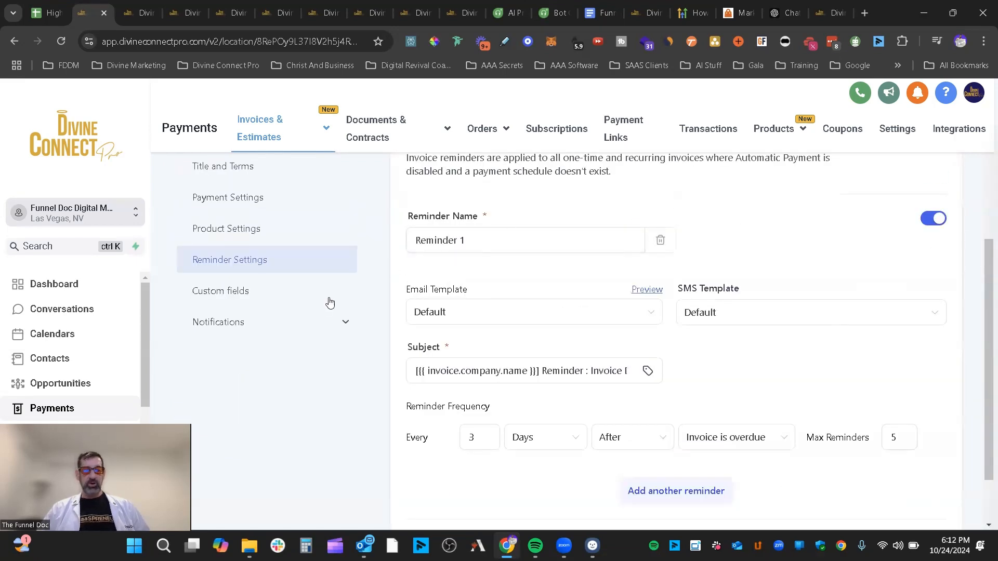
- Set Custom Field 1 to "How often do you email your list?" and save the custom fields
click(226, 293)
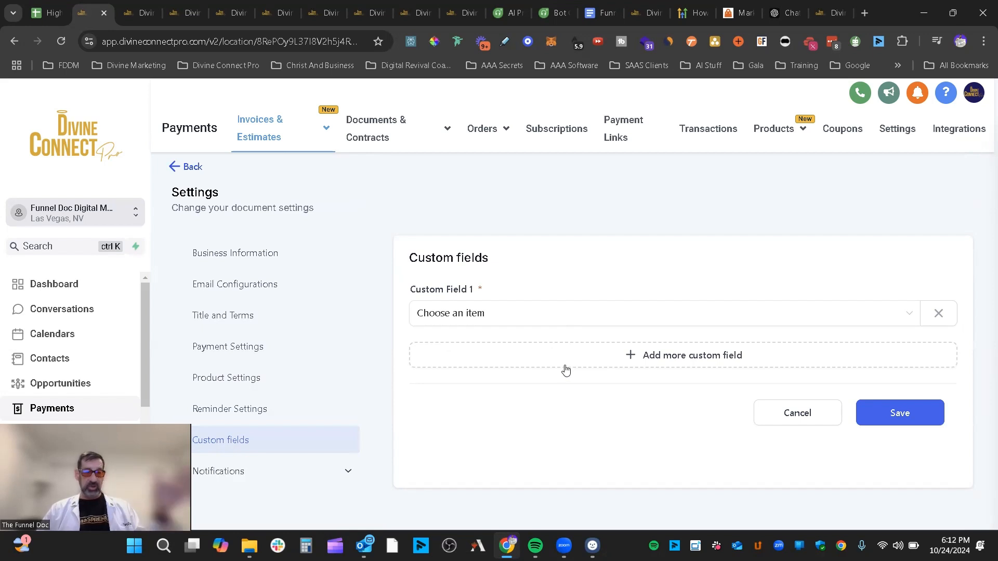
click(436, 321)
scroll(495, 448, down, 10)
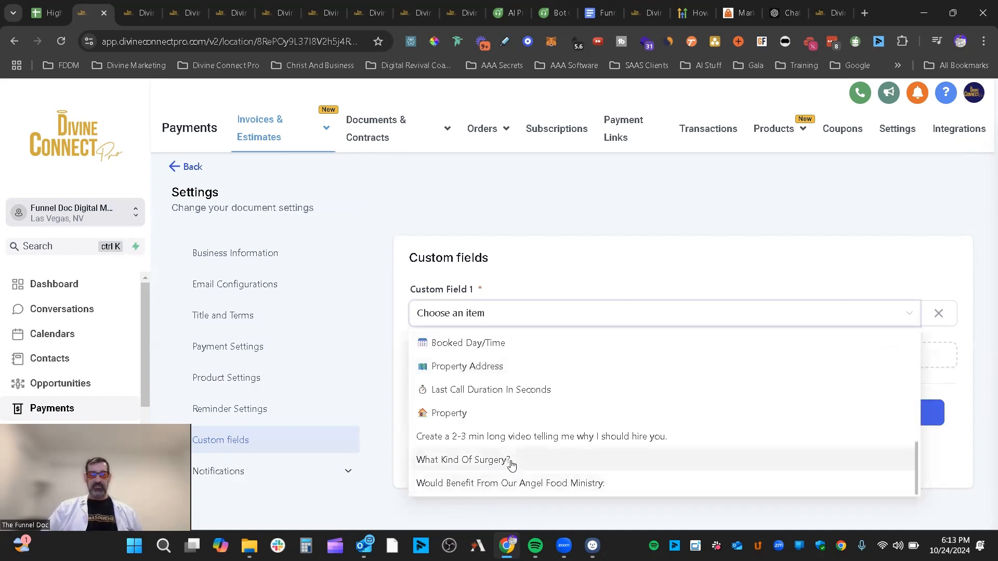
scroll(530, 461, up, 2)
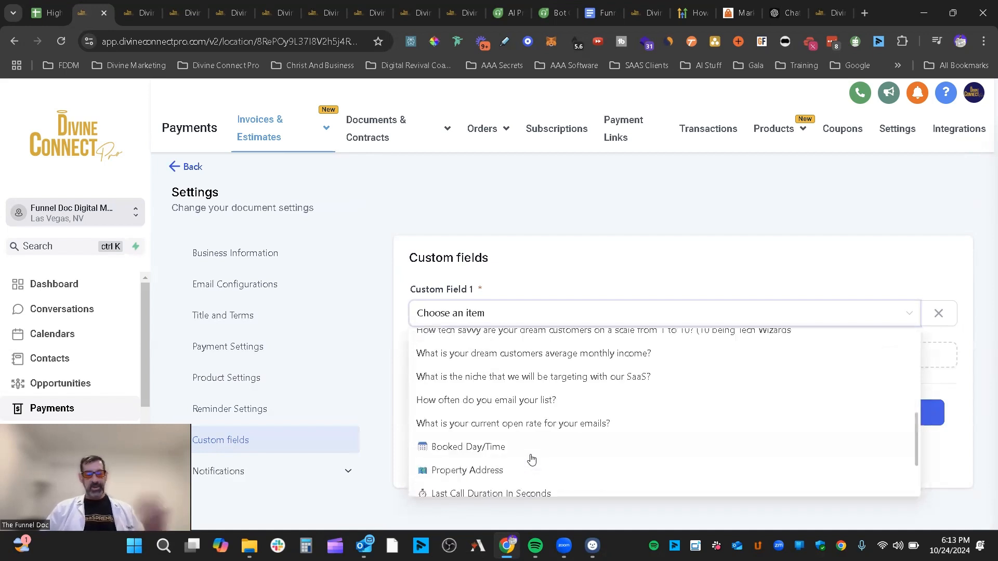
click(438, 402)
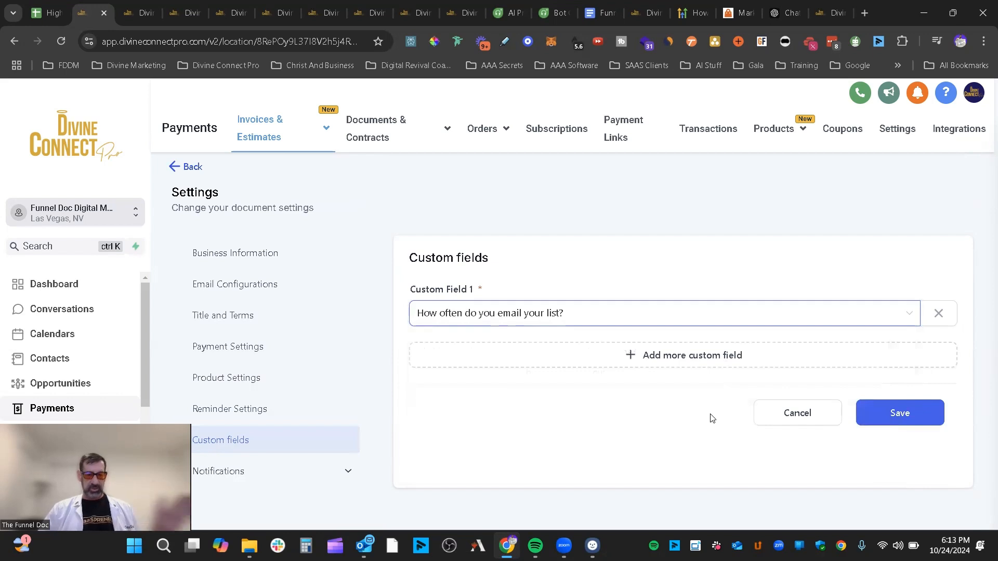
click(906, 415)
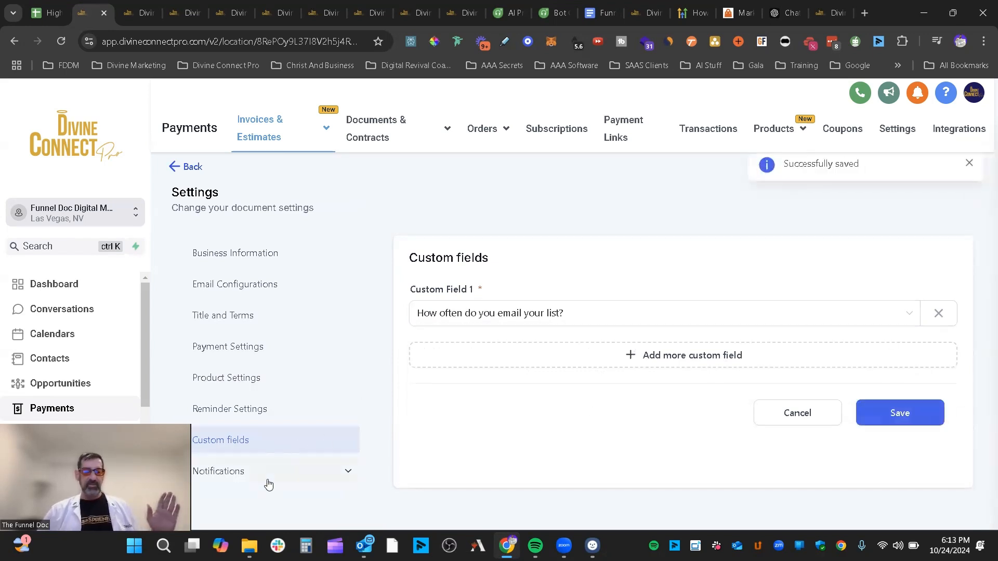
- Open Customer Notifications and preview the Invoice received email template
click(238, 477)
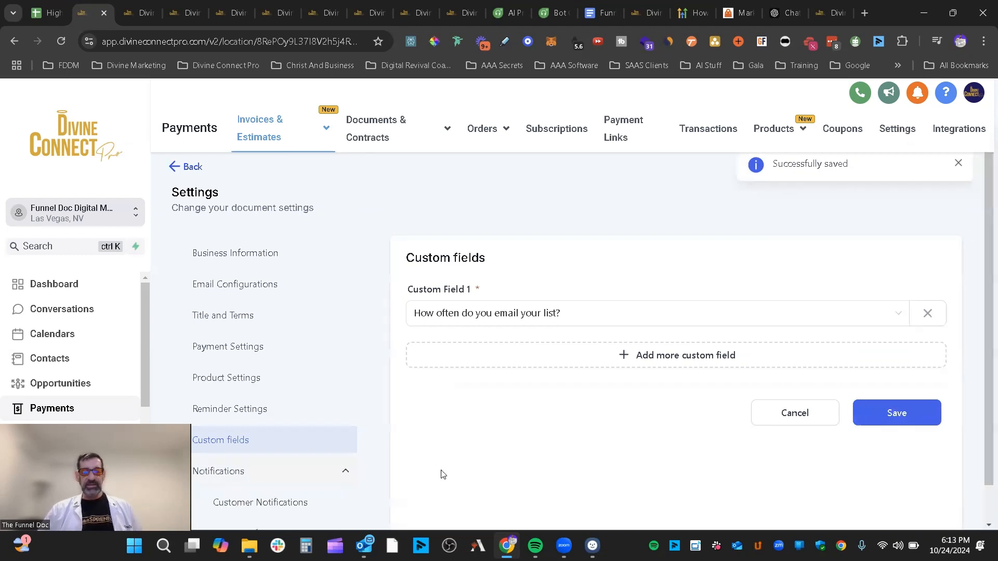
scroll(486, 432, down, 1)
click(287, 461)
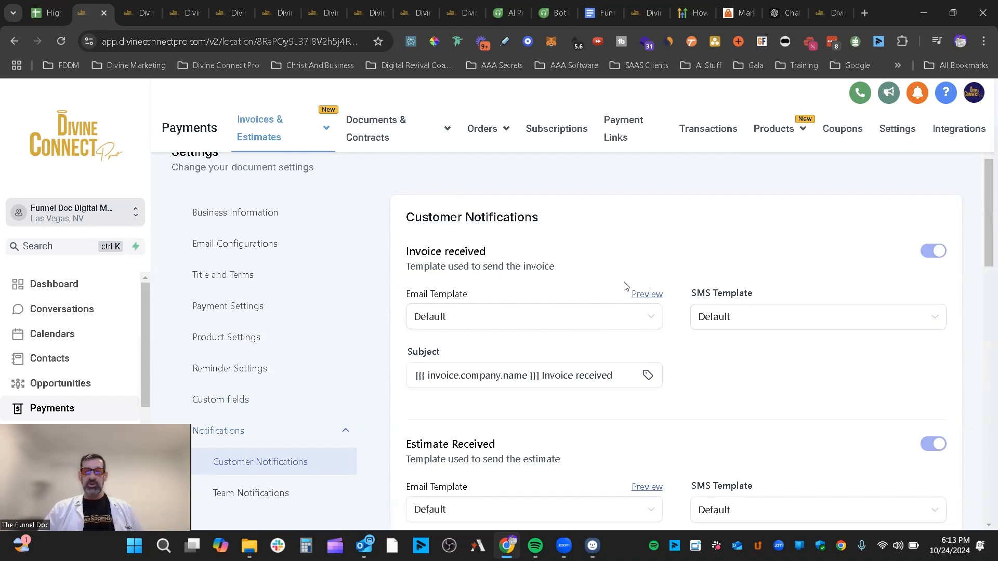
click(646, 295)
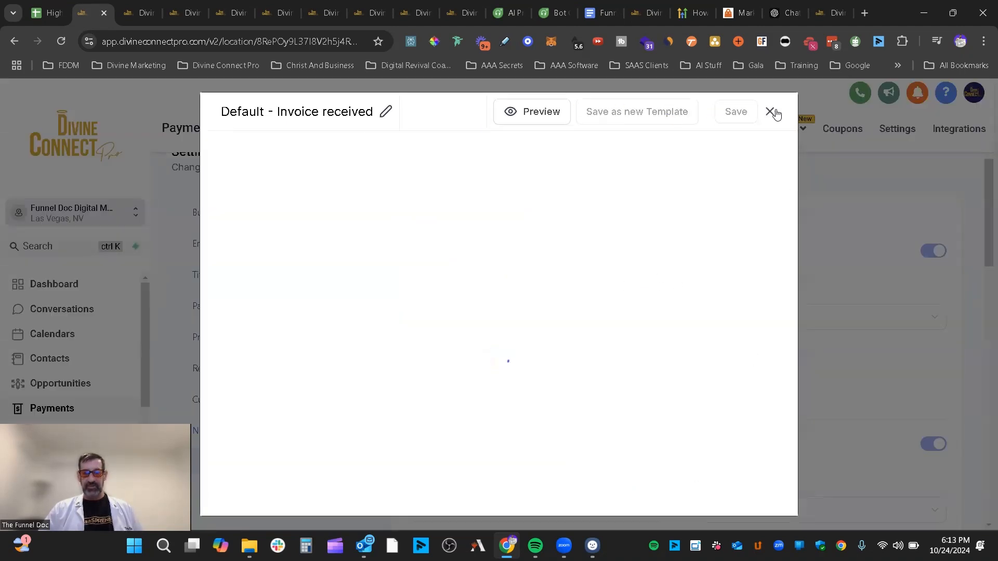
click(769, 111)
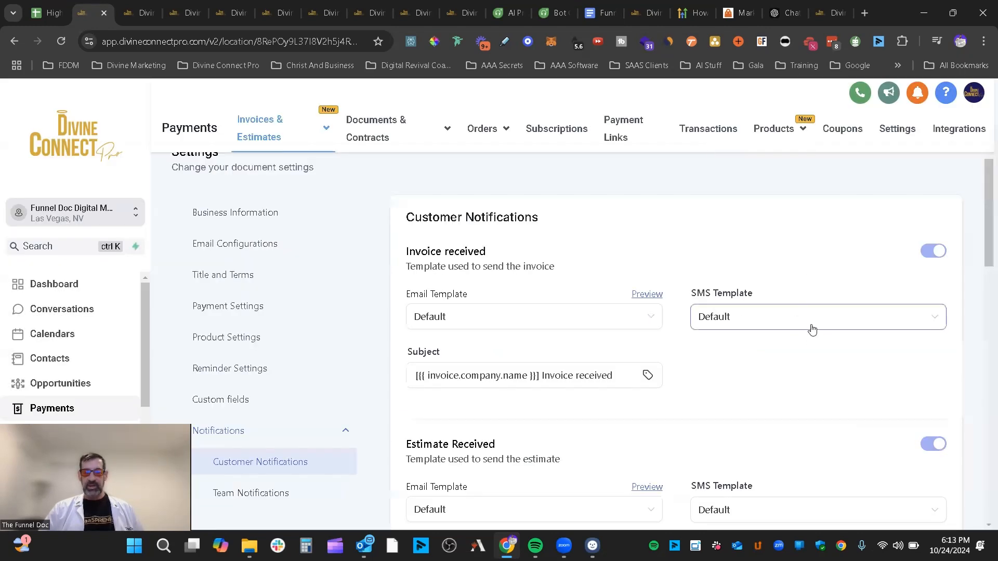
- Review the remaining customer notifications, all enabled with Default email and SMS templates
scroll(439, 300, down, 2)
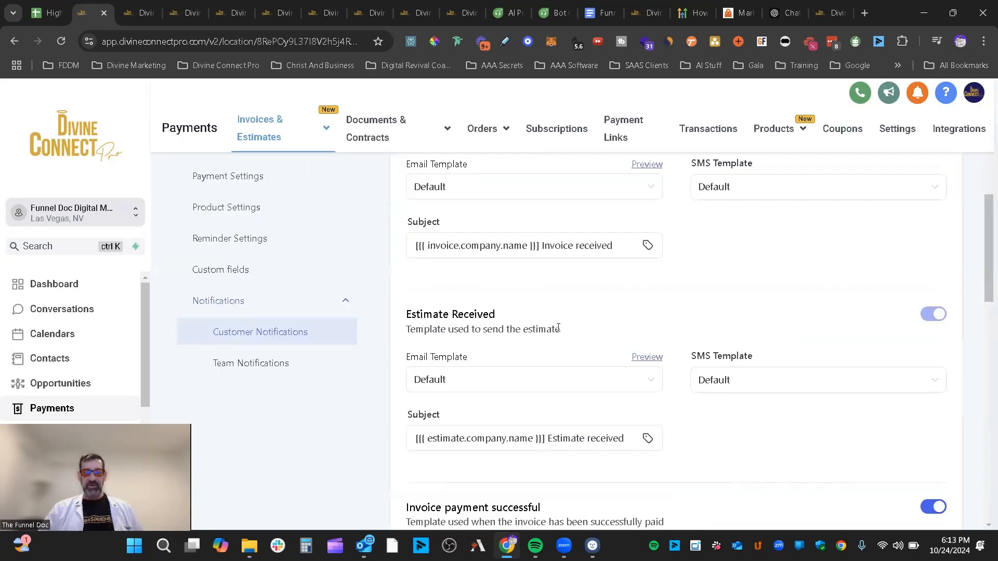
scroll(558, 328, up, 2)
drag(517, 251, 404, 244)
scroll(535, 281, down, 3)
scroll(557, 279, down, 3)
drag(570, 249, 404, 245)
scroll(571, 281, down, 2)
drag(519, 311, 405, 311)
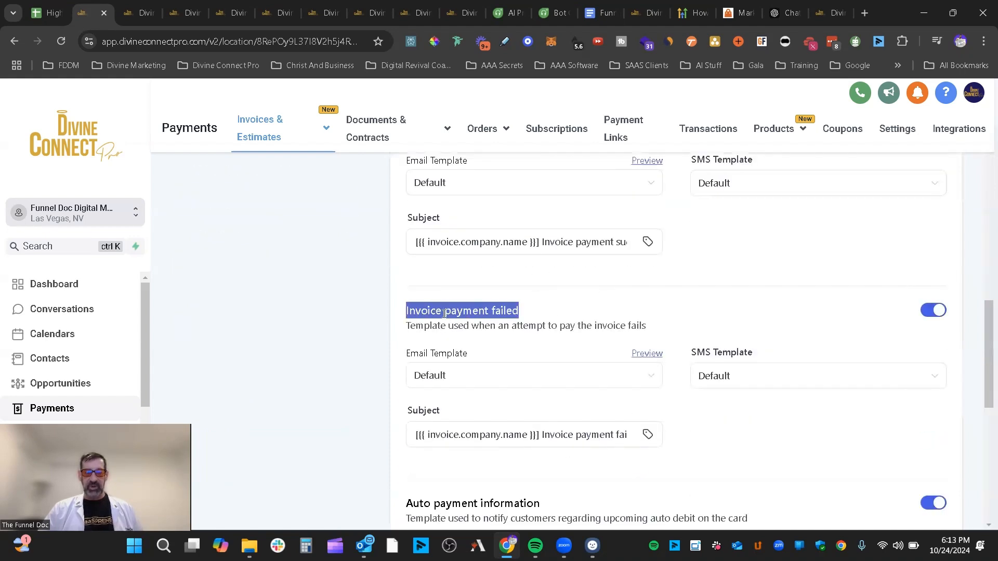
scroll(633, 315, down, 2)
drag(569, 372, 401, 370)
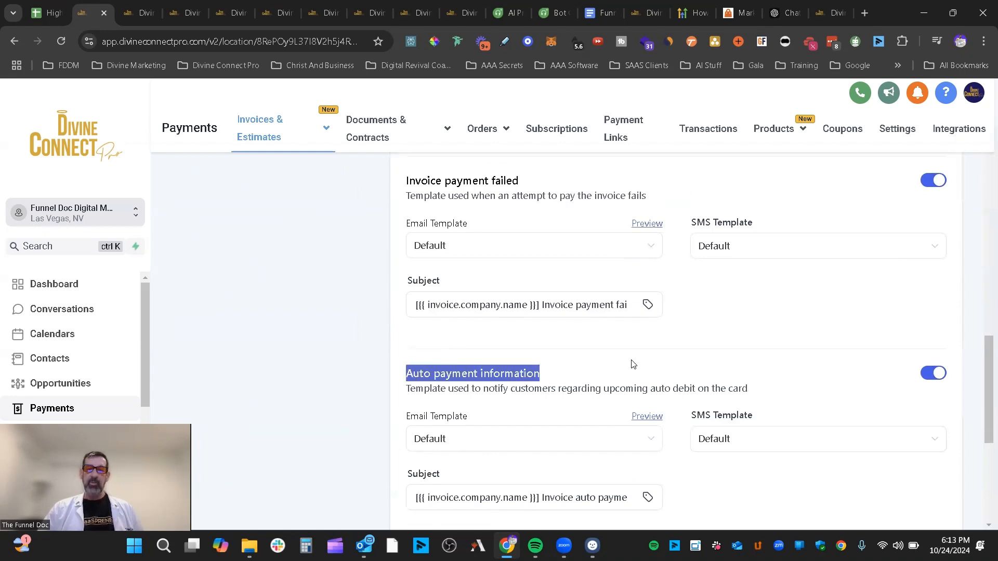
scroll(631, 362, down, 3)
drag(589, 367, 405, 370)
scroll(562, 364, down, 2)
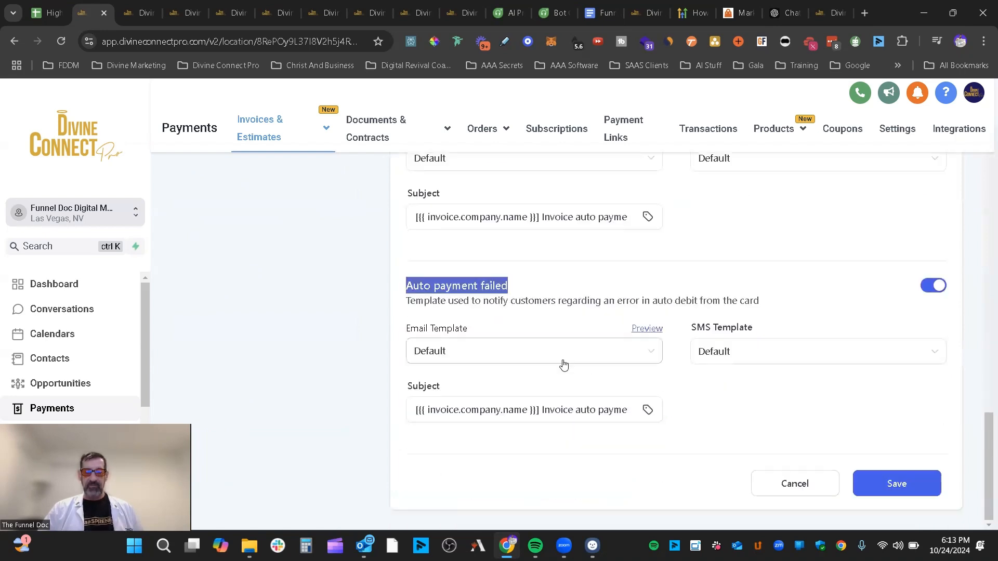
scroll(563, 369, up, 3)
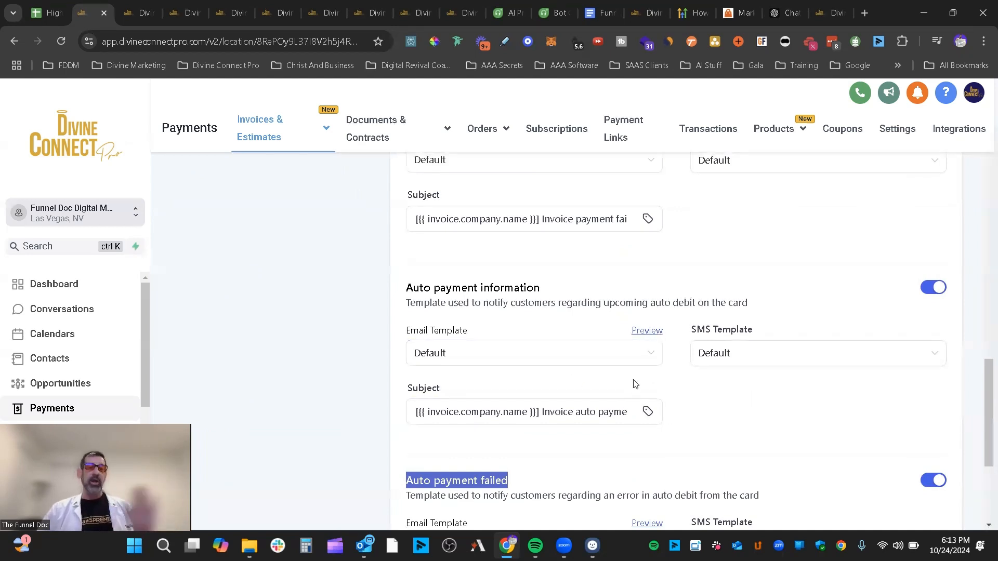
click(646, 330)
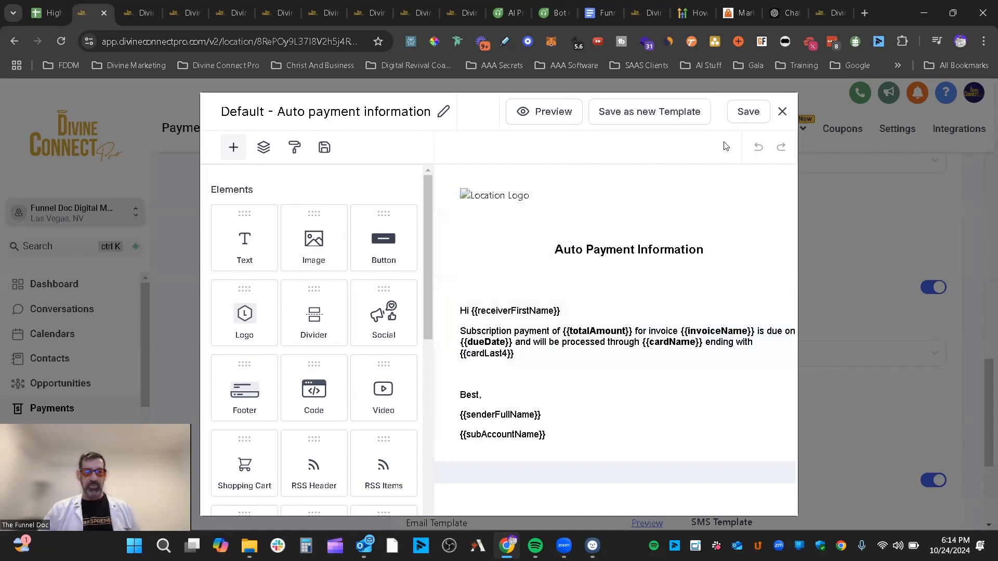
click(781, 113)
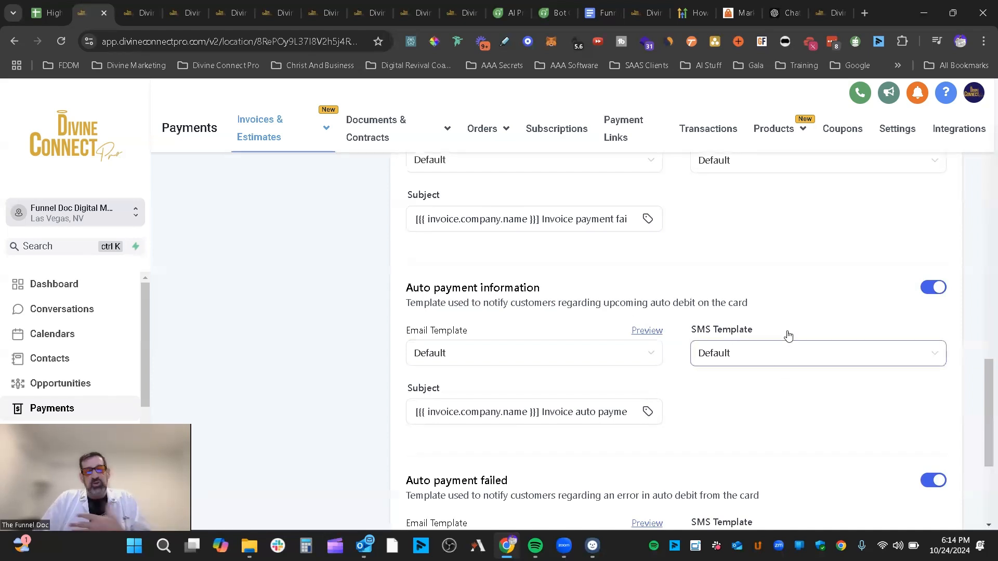
scroll(775, 360, up, 10)
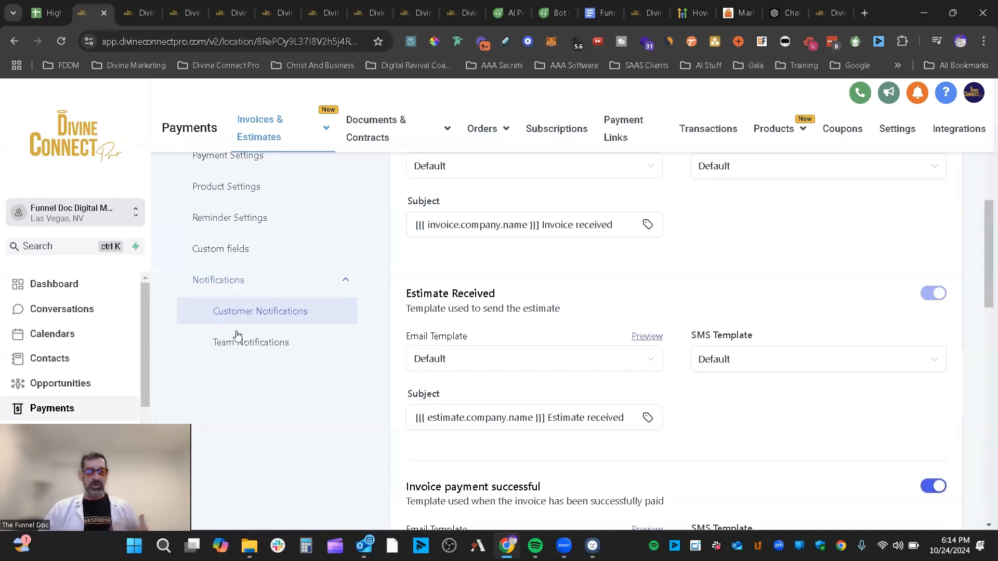
- Open Team Notifications and point out the invoice payment successful and failed alerts
click(268, 345)
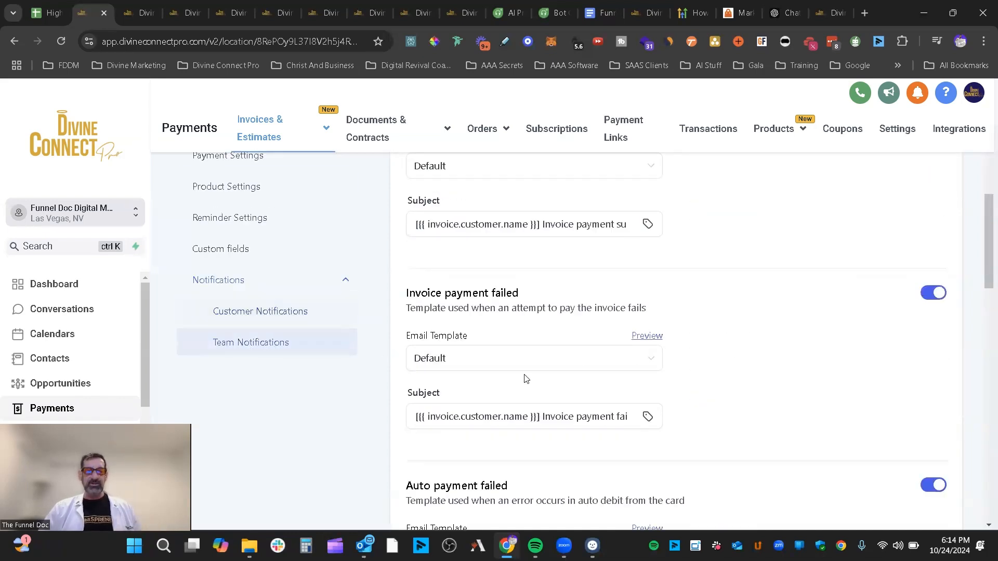
scroll(790, 341, up, 4)
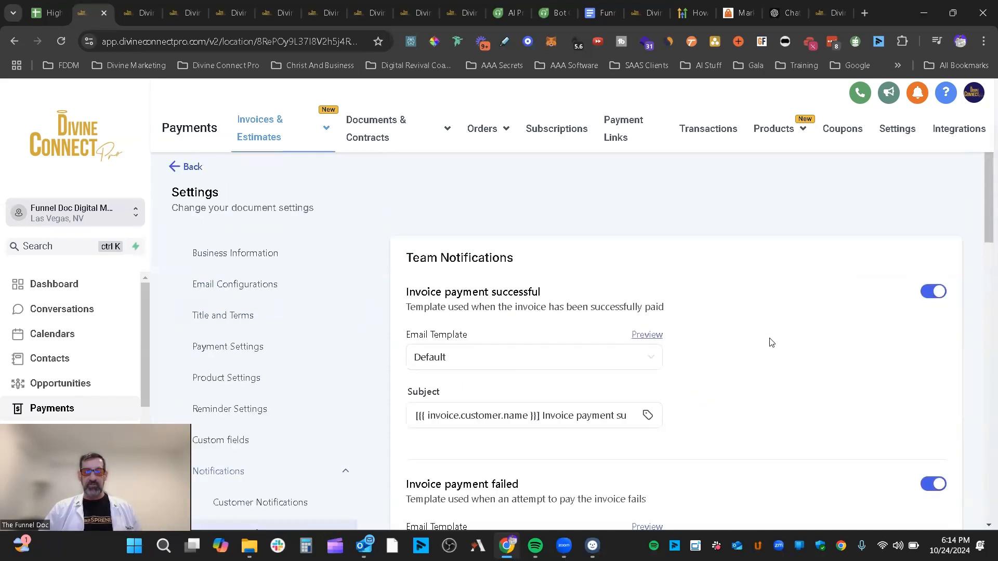
triple_click(570, 295)
scroll(691, 341, down, 4)
click(525, 296)
triple_click(439, 288)
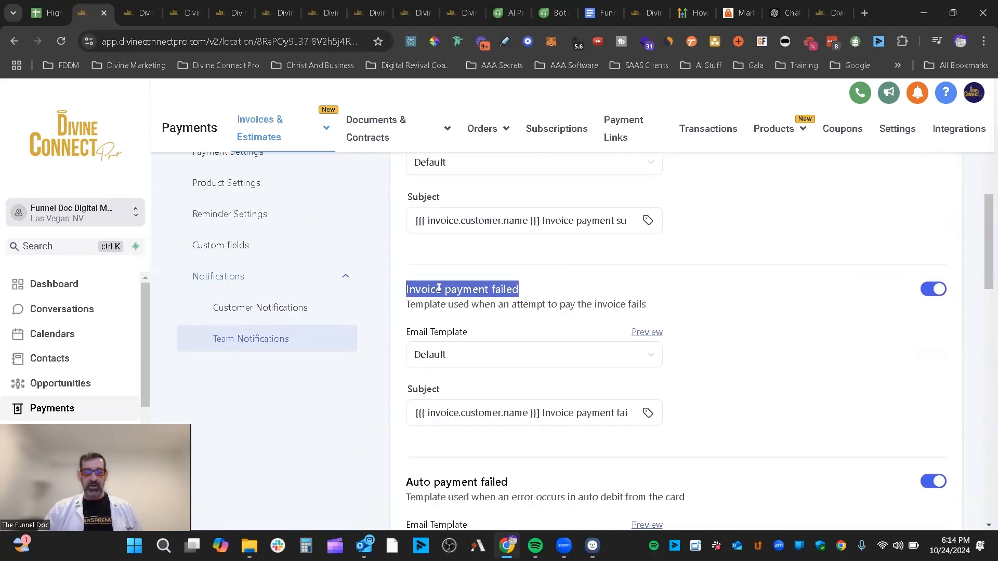
scroll(592, 350, down, 4)
- Review the remaining team alerts, such as Auto payment skipped, all using Default email templates
drag(561, 283, 383, 279)
scroll(636, 294, down, 4)
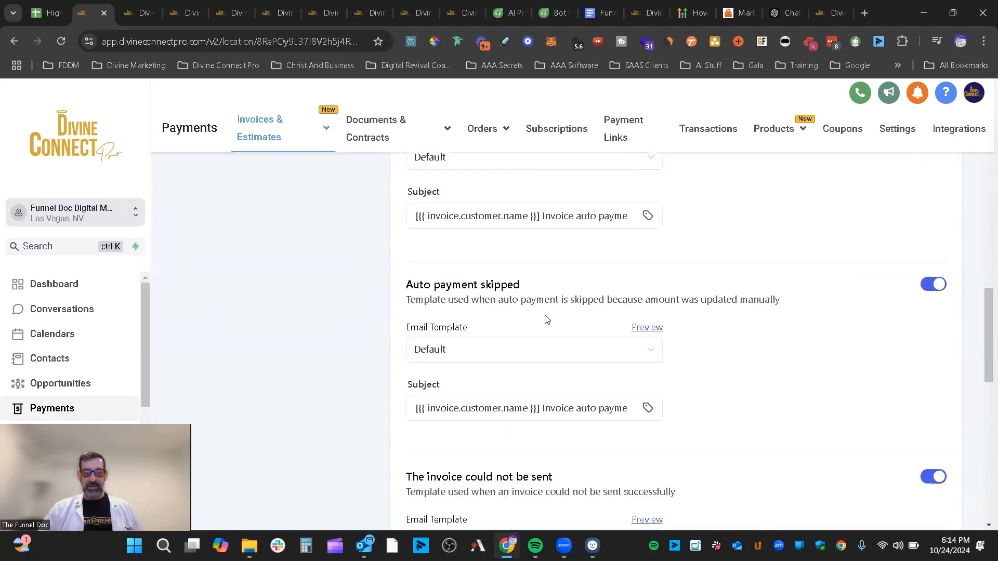
drag(547, 286, 397, 277)
scroll(701, 322, down, 3)
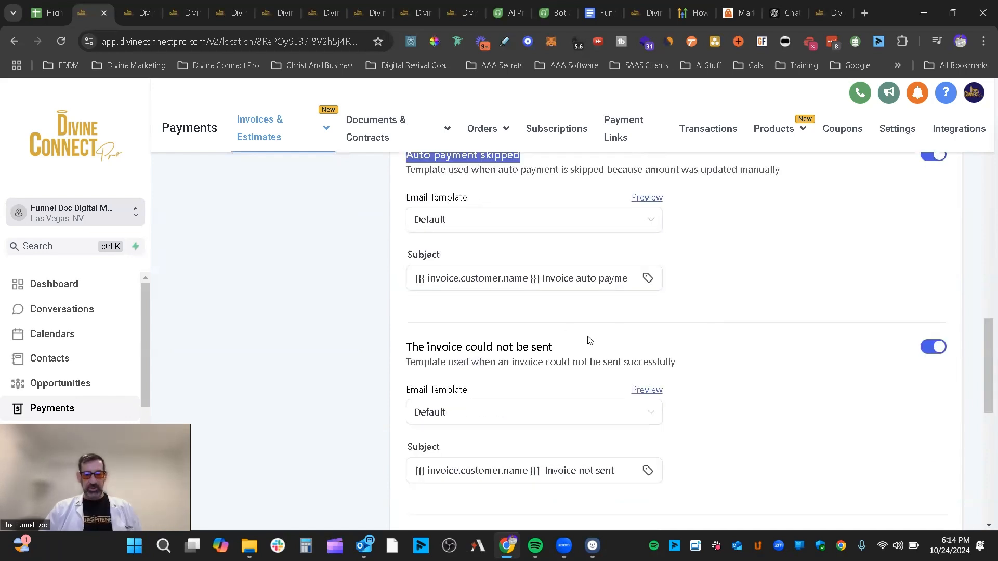
drag(589, 341, 395, 338)
scroll(768, 340, down, 10)
scroll(770, 343, up, 15)
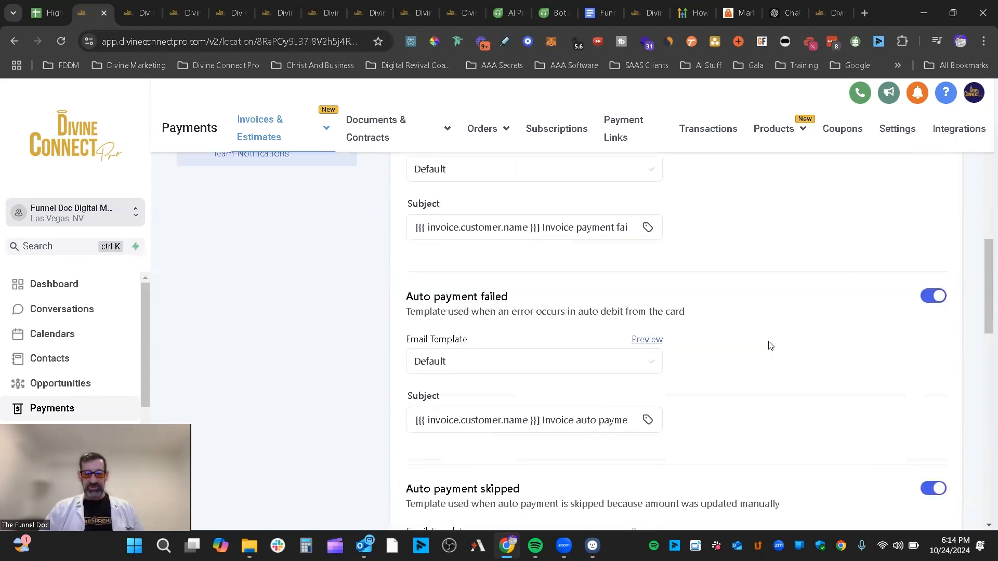
scroll(774, 348, up, 7)
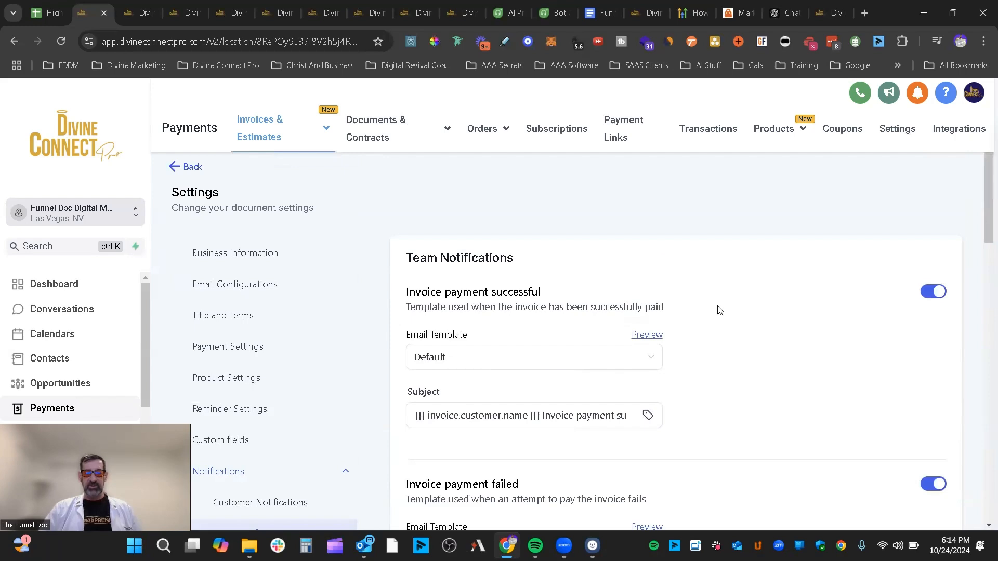
scroll(719, 310, down, 1)
scroll(700, 307, down, 1)
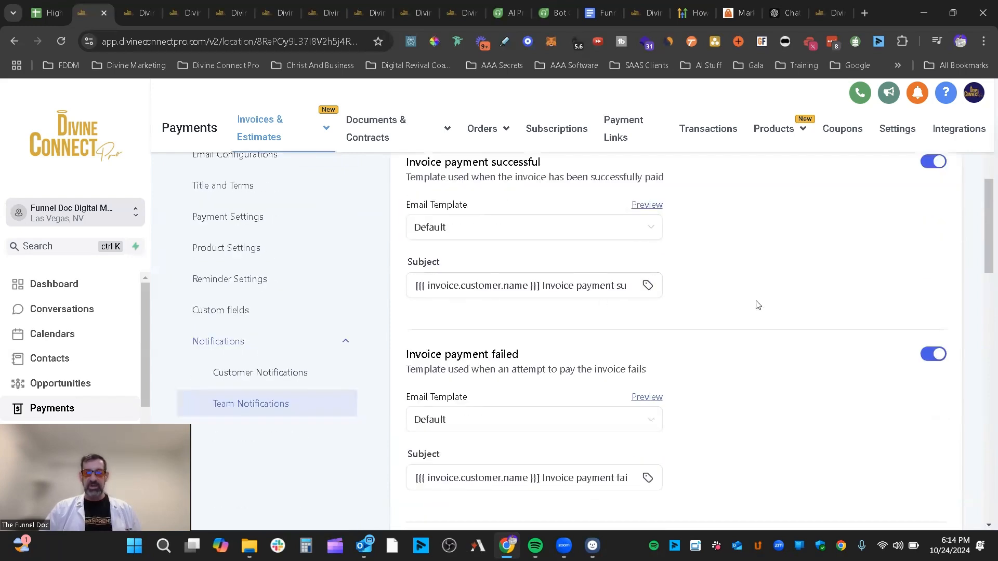
scroll(639, 295, down, 14)
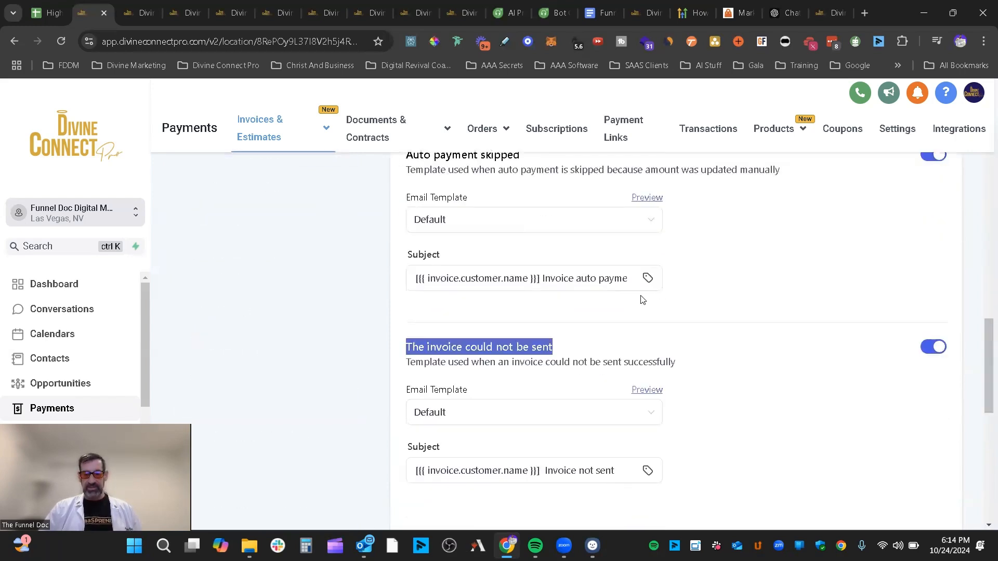
scroll(686, 351, down, 2)
scroll(693, 346, up, 18)
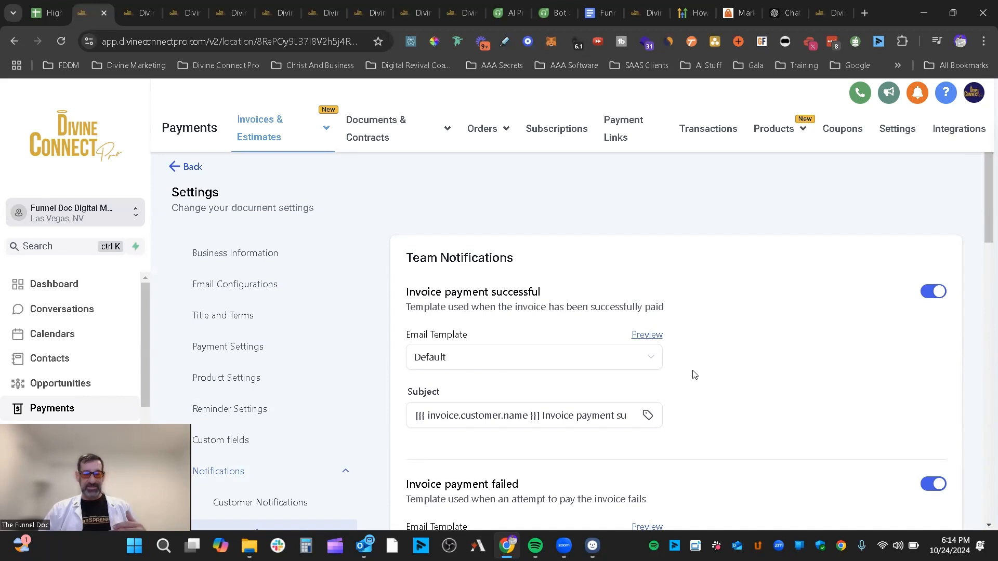
- Return to the new estimate EST-1 and review its Business Information details
click(191, 168)
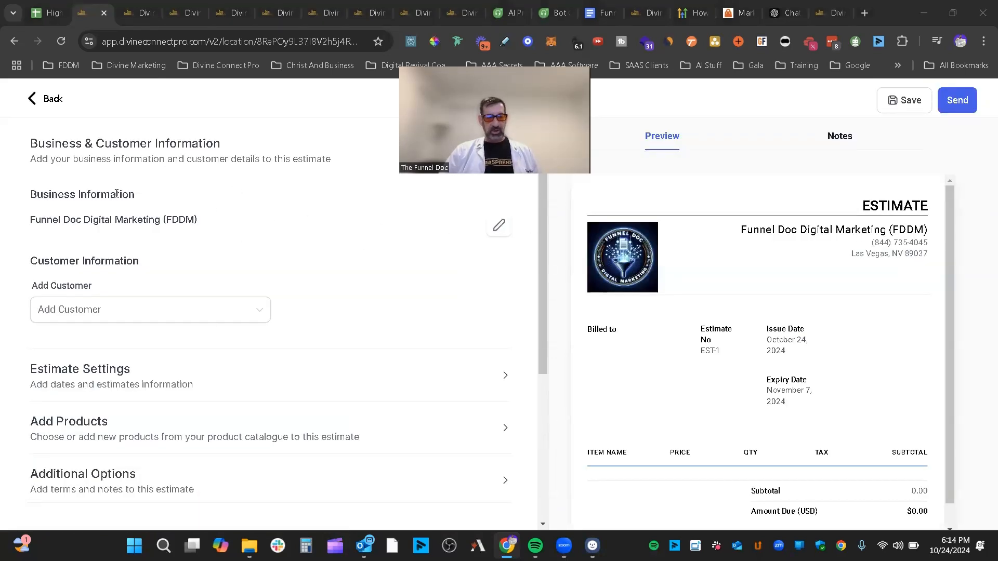
drag(134, 195, 30, 196)
click(473, 233)
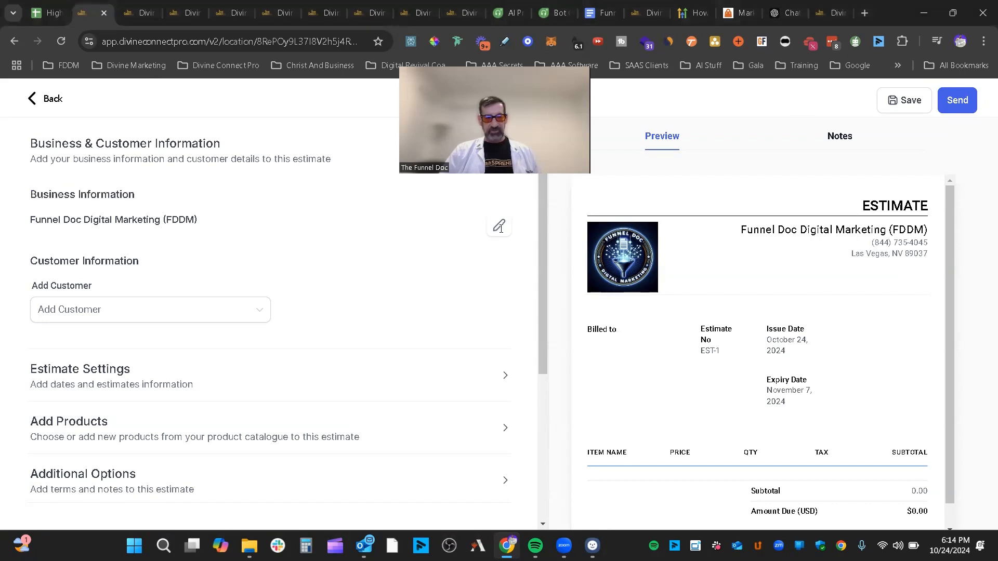
click(499, 227)
scroll(535, 250, down, 2)
scroll(535, 249, up, 2)
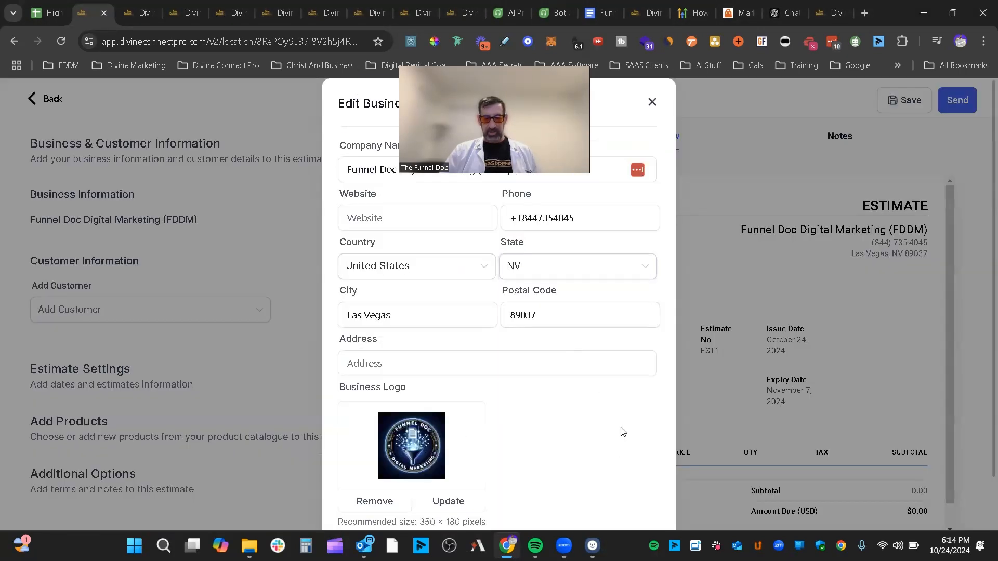
scroll(622, 431, down, 3)
click(640, 499)
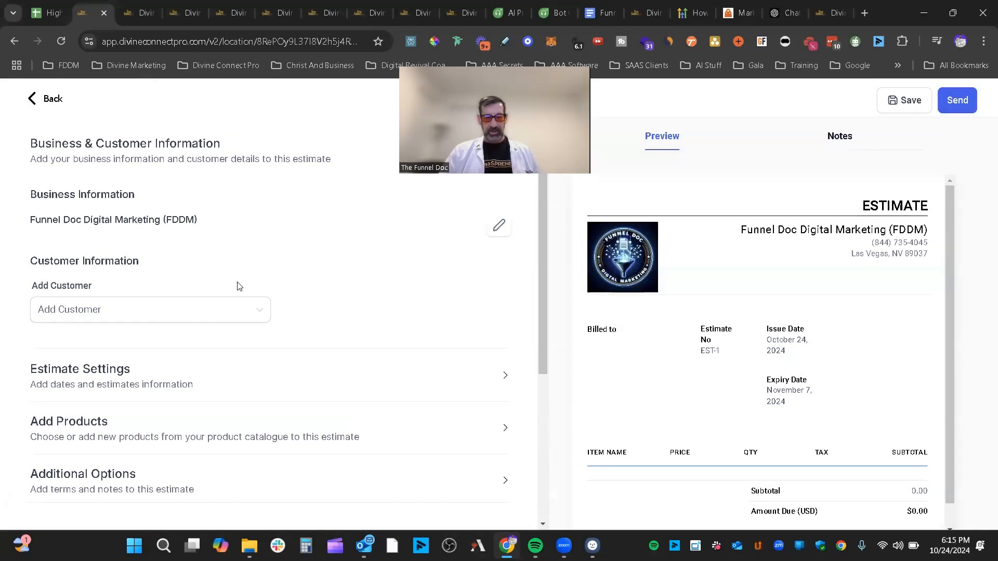
- Search the customer list by name and set the existing customer as the estimate's recipient
click(148, 313)
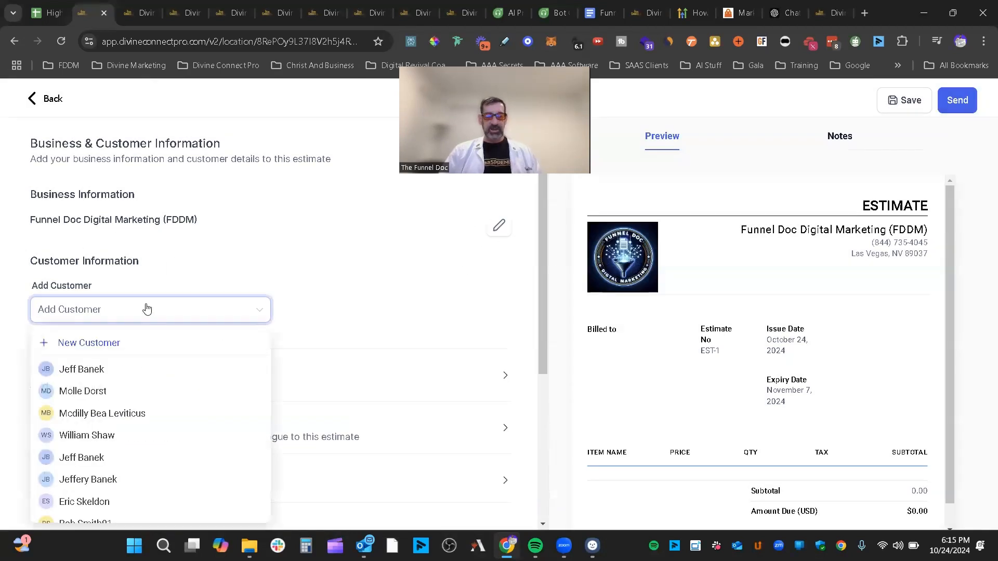
text(jeffer)
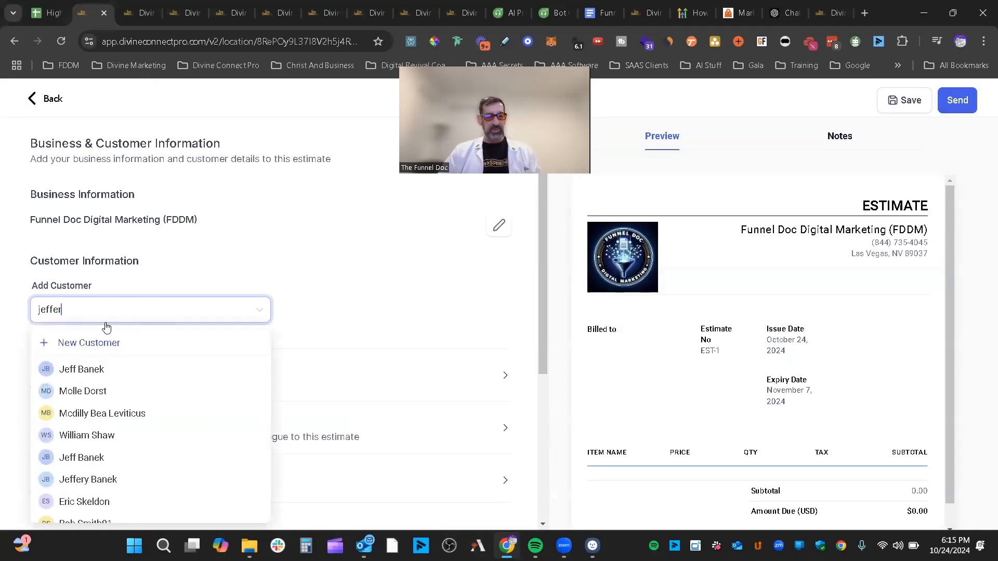
key(BackSpace)
key(BackSpace)
key(BackSpace)
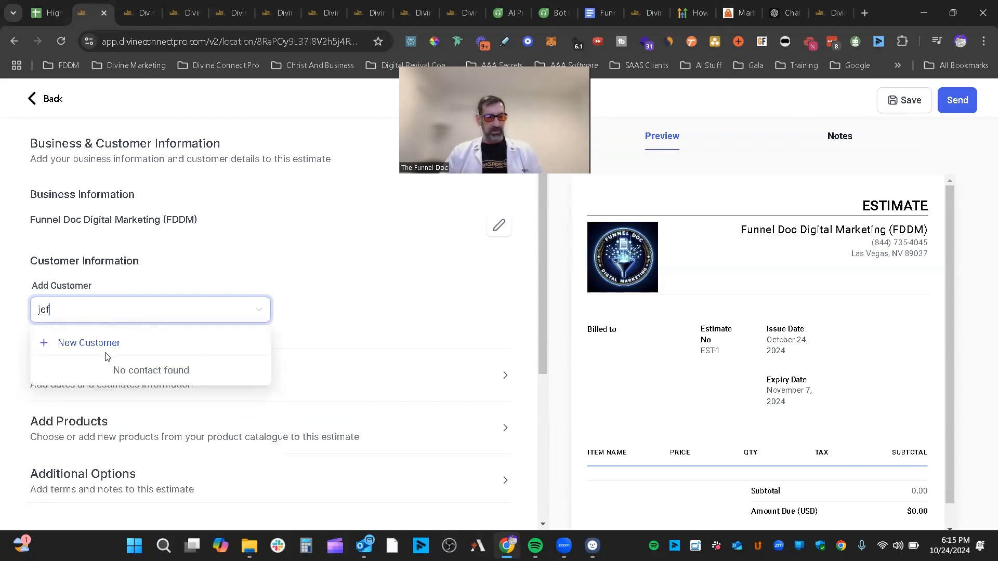
click(93, 369)
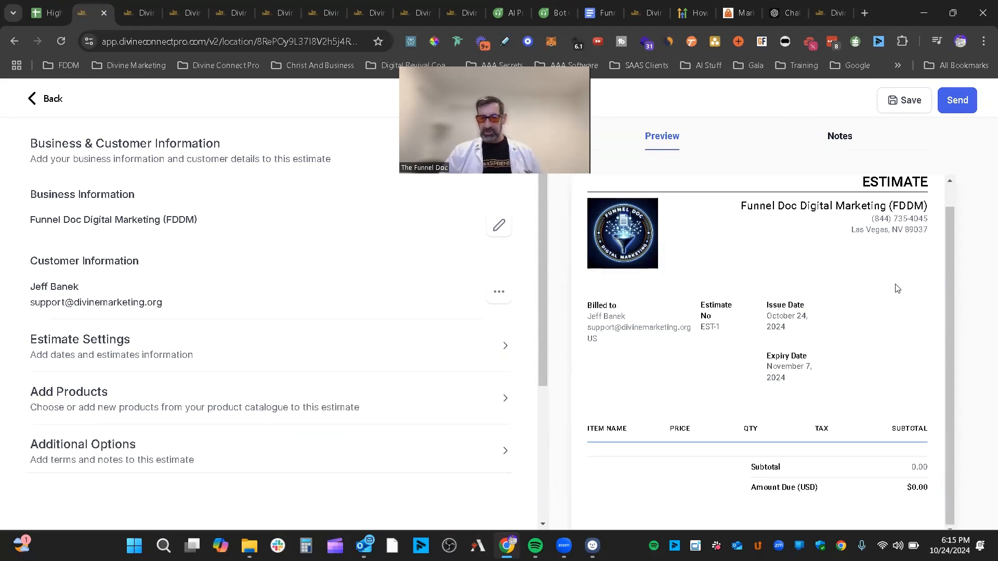
click(839, 135)
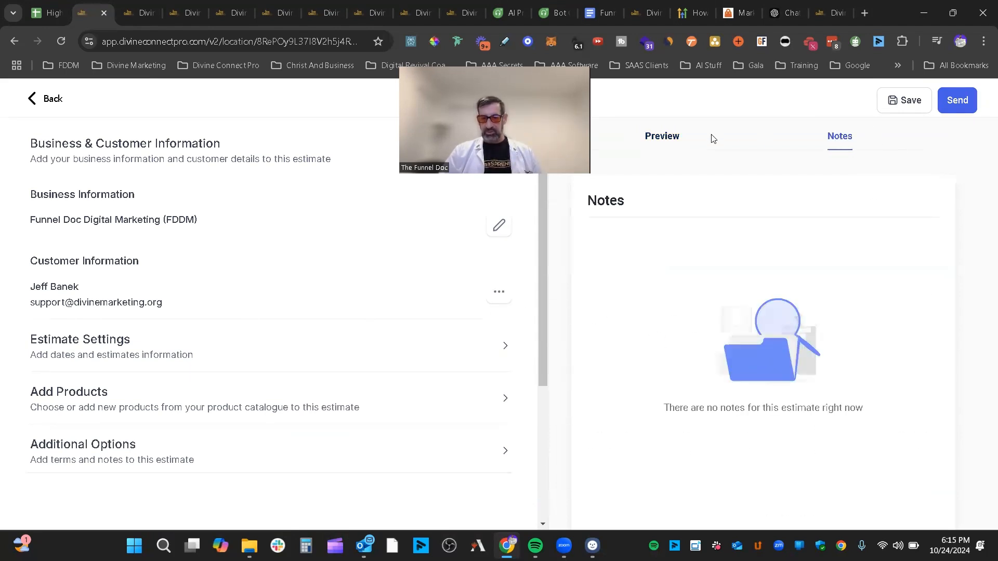
- Change the estimate number from 1 to 013 in Estimate Settings so the preview reads EST-13
click(662, 136)
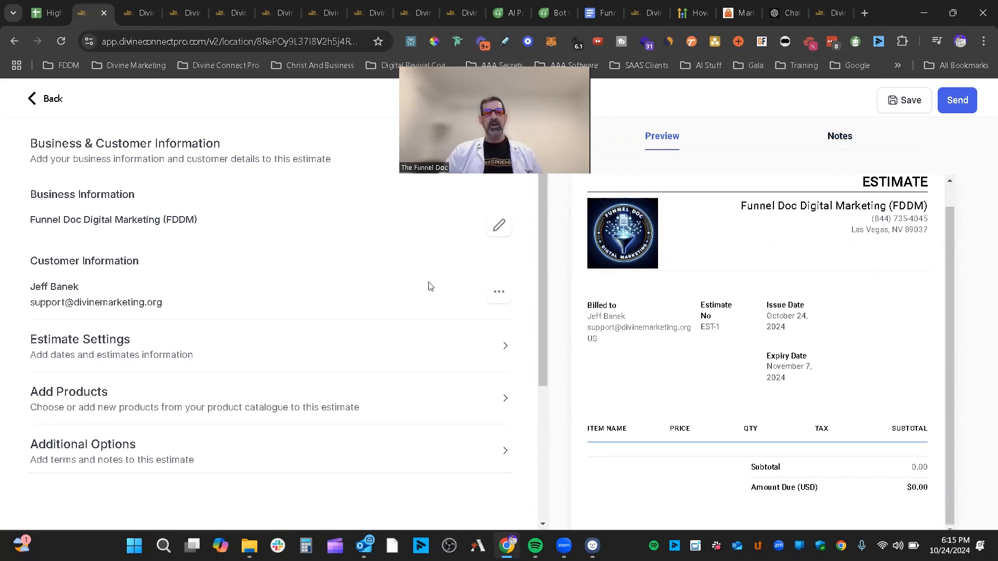
click(494, 352)
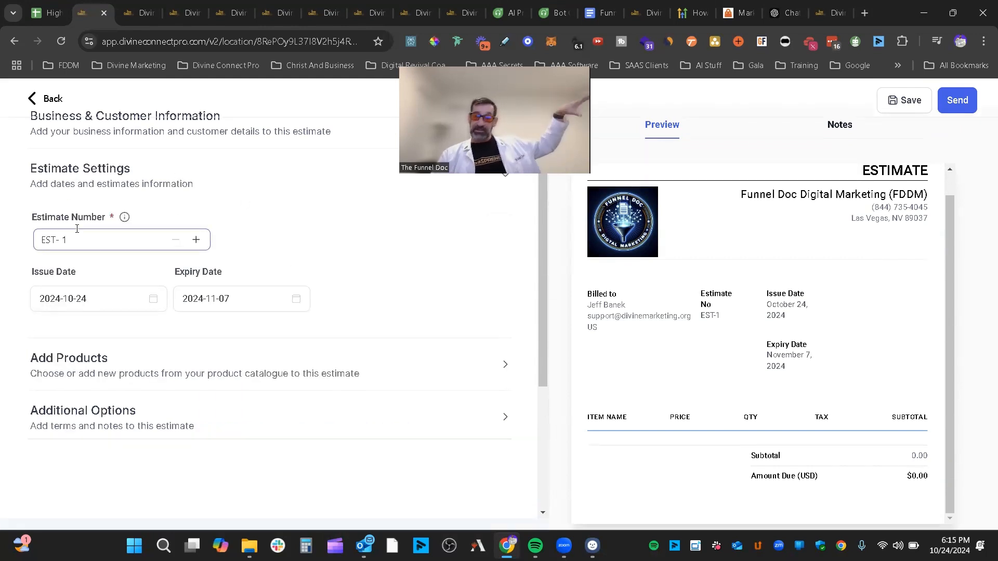
click(63, 239)
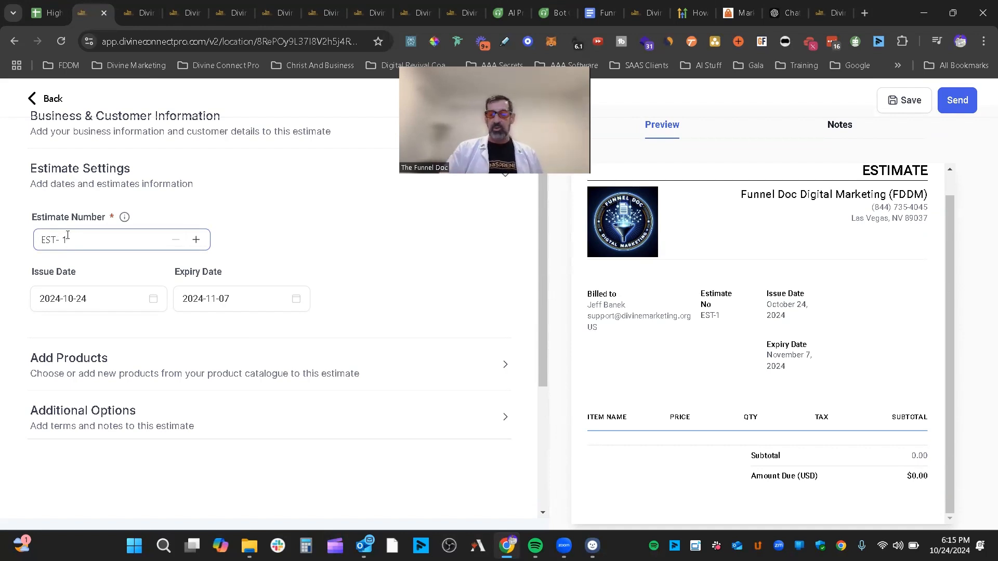
key(BackSpace)
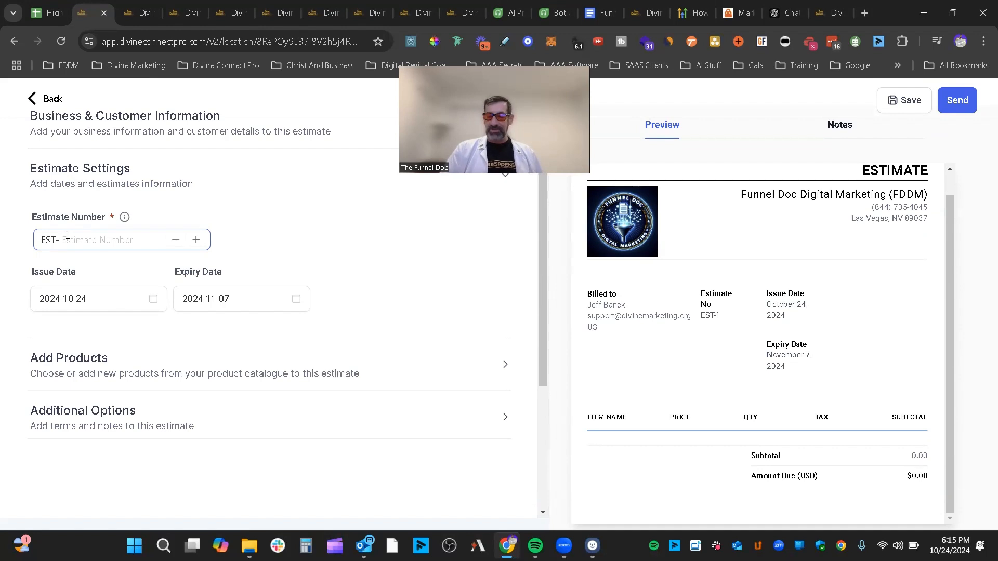
text(013)
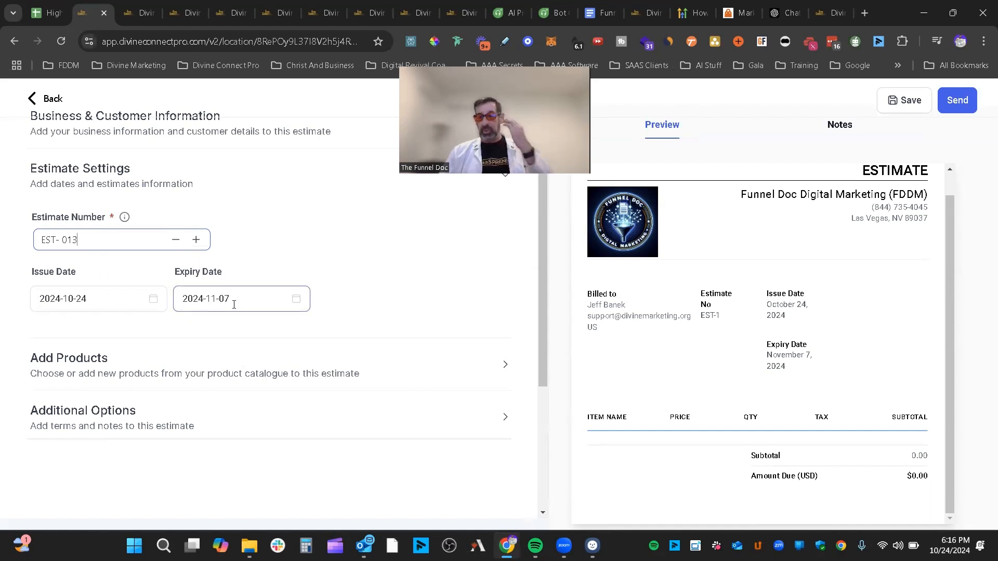
drag(742, 297, 813, 309)
click(795, 336)
drag(776, 344, 798, 342)
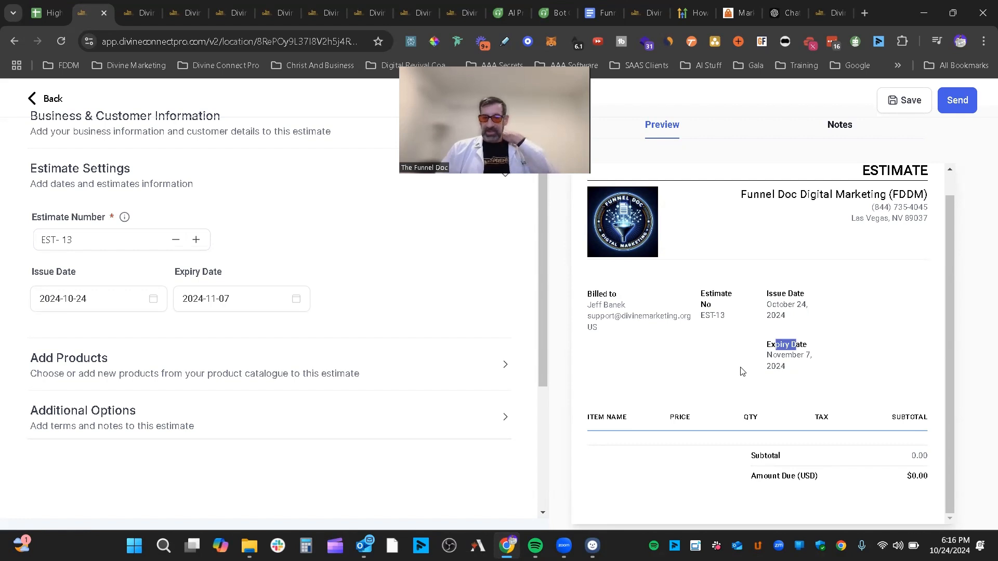
scroll(145, 332, down, 1)
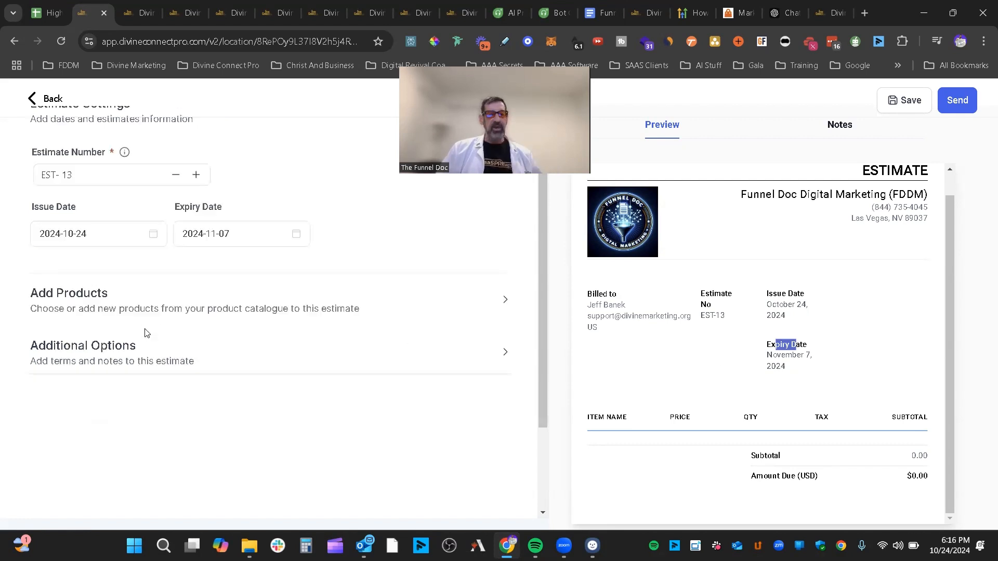
- Expand the products section and switch on Add Tax Automatically
click(509, 300)
scroll(413, 302, down, 2)
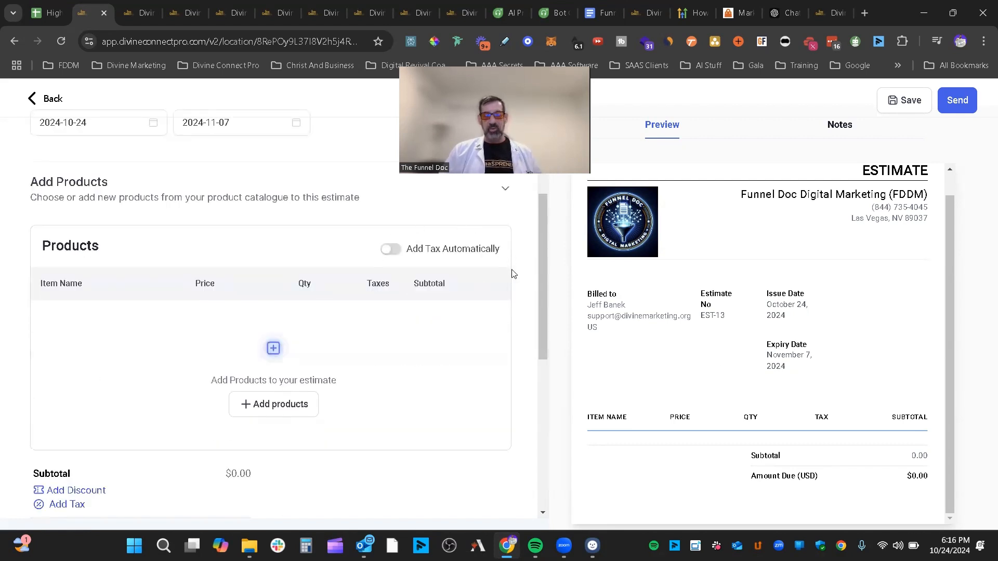
click(409, 258)
scroll(371, 299, down, 3)
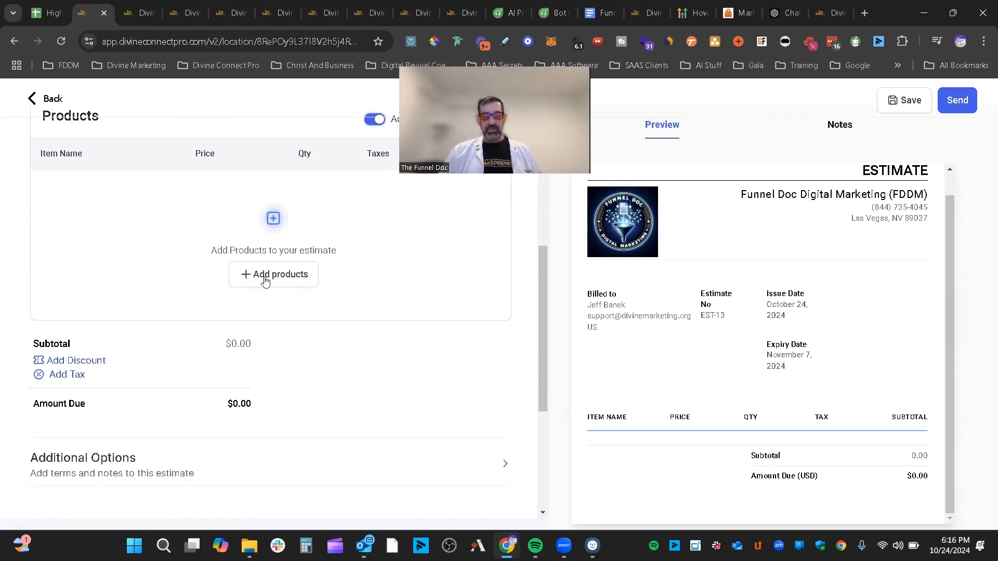
- Add a blank product line and choose Create Product from the product list
click(283, 277)
scroll(363, 288, up, 4)
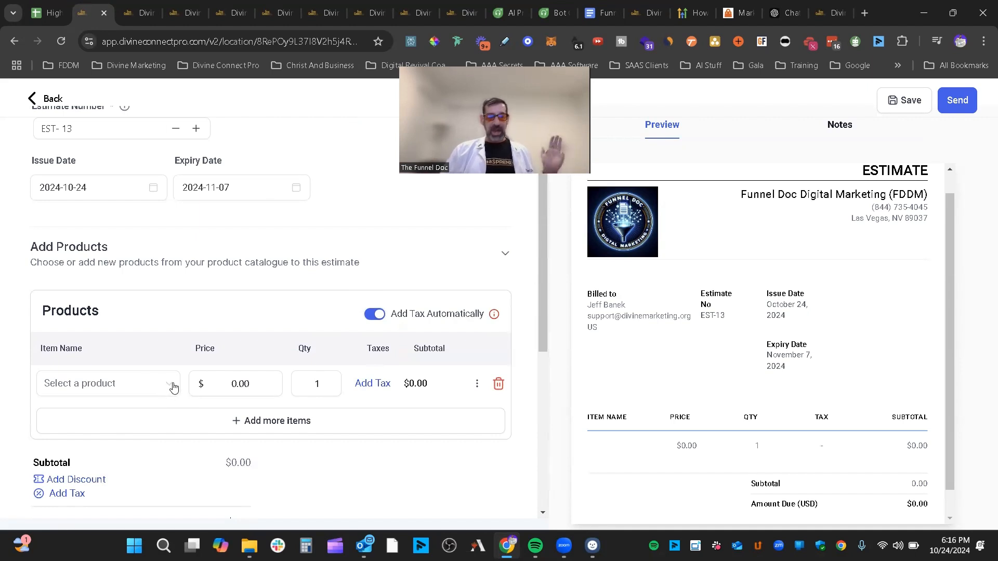
click(156, 386)
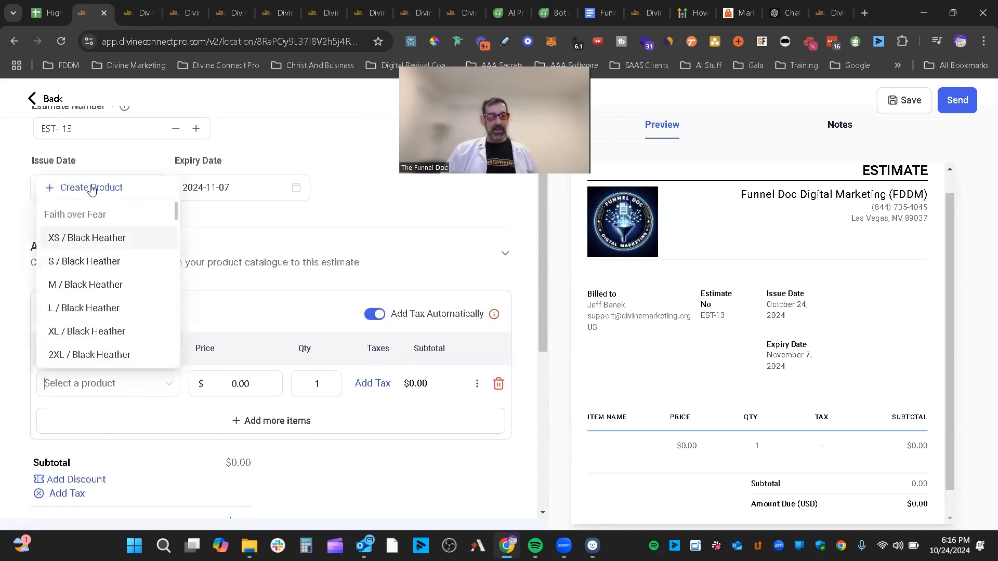
scroll(96, 321, down, 3)
scroll(112, 319, up, 3)
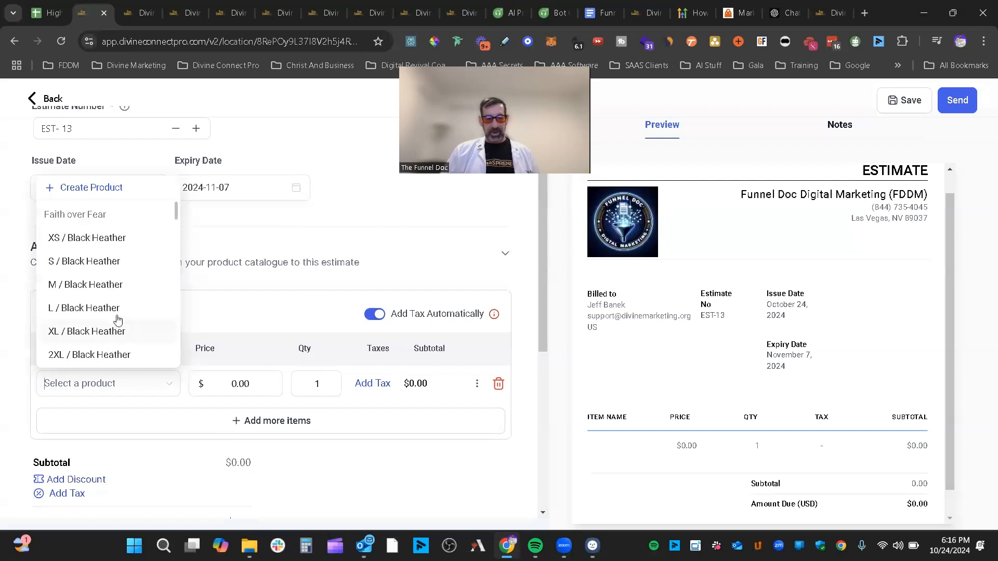
click(83, 191)
- Name the new product 'Funnel Doc Coaching' and set its type to Service
scroll(231, 294, down, 3)
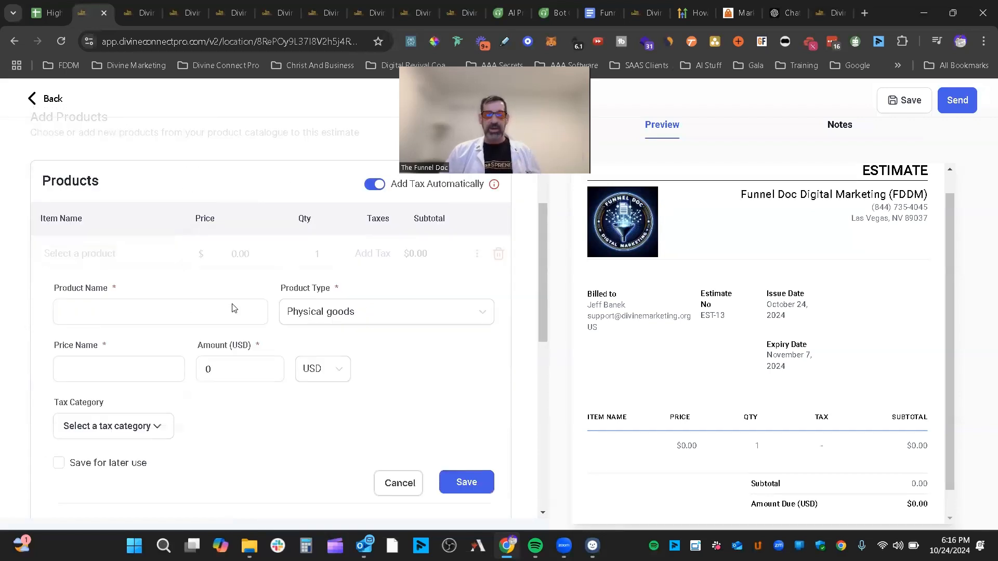
click(138, 307)
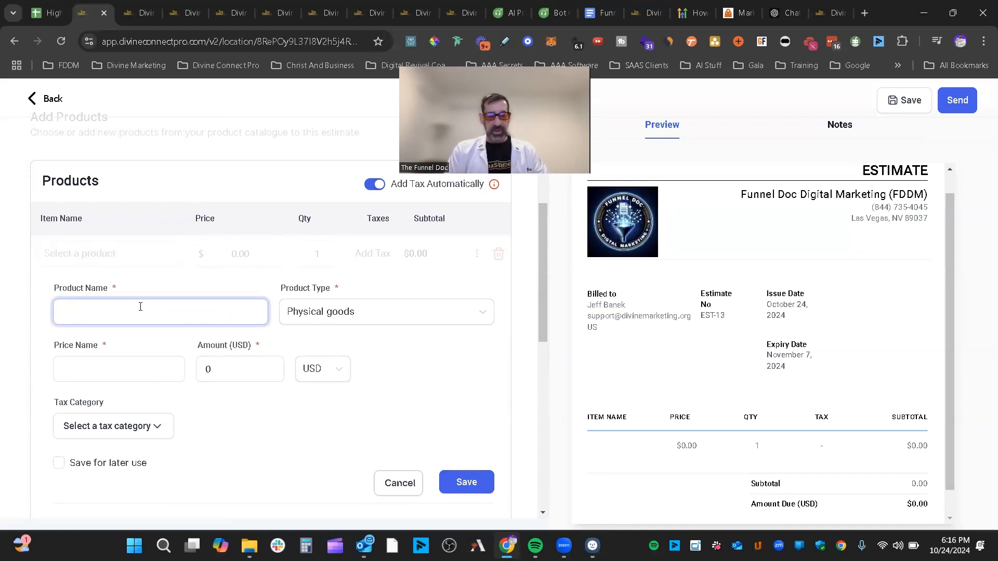
text(Funnel DOc C)
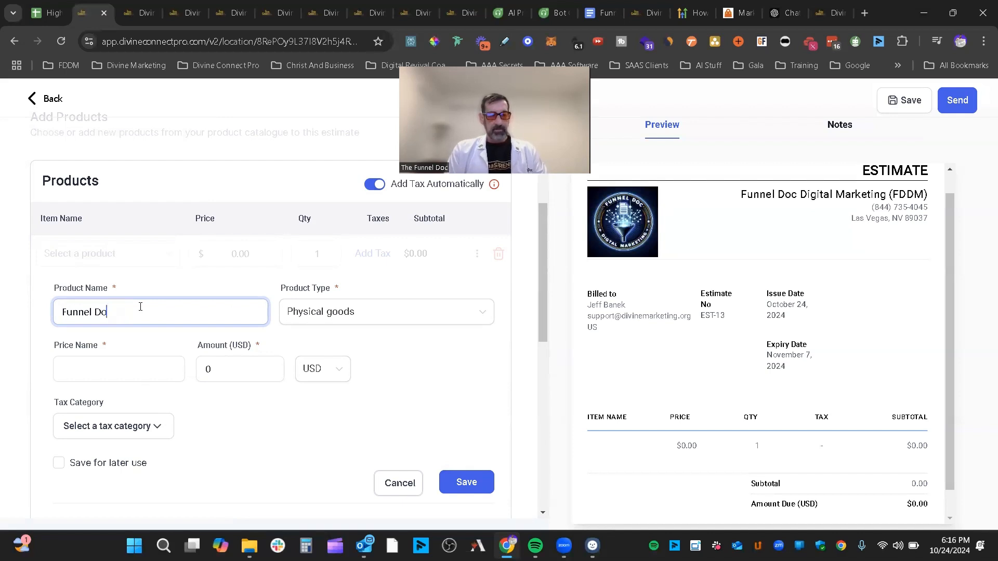
text(oaching)
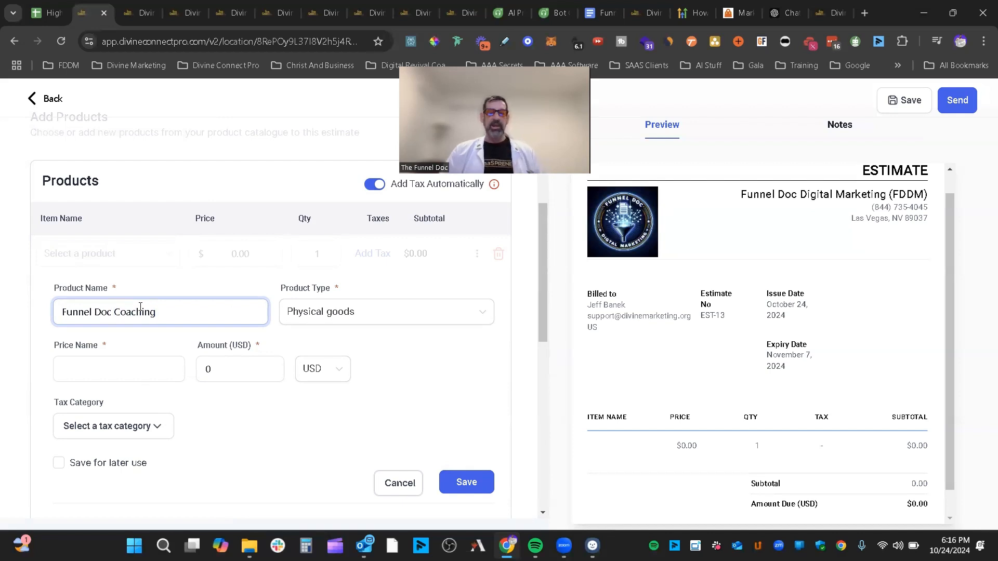
click(374, 314)
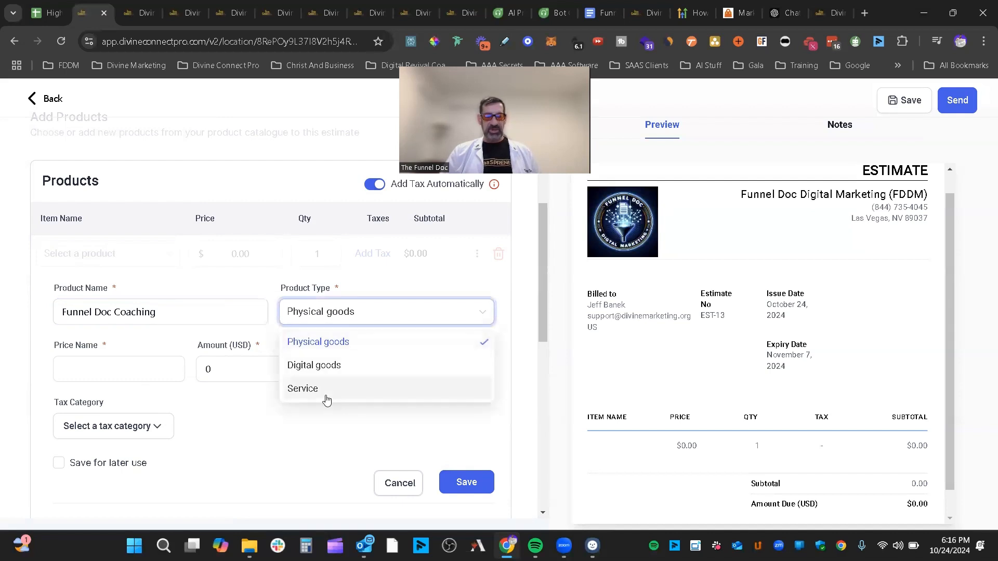
click(326, 397)
- Give it the price name '12 Coaching Sessions' with an amount of 5000 USD
click(88, 362)
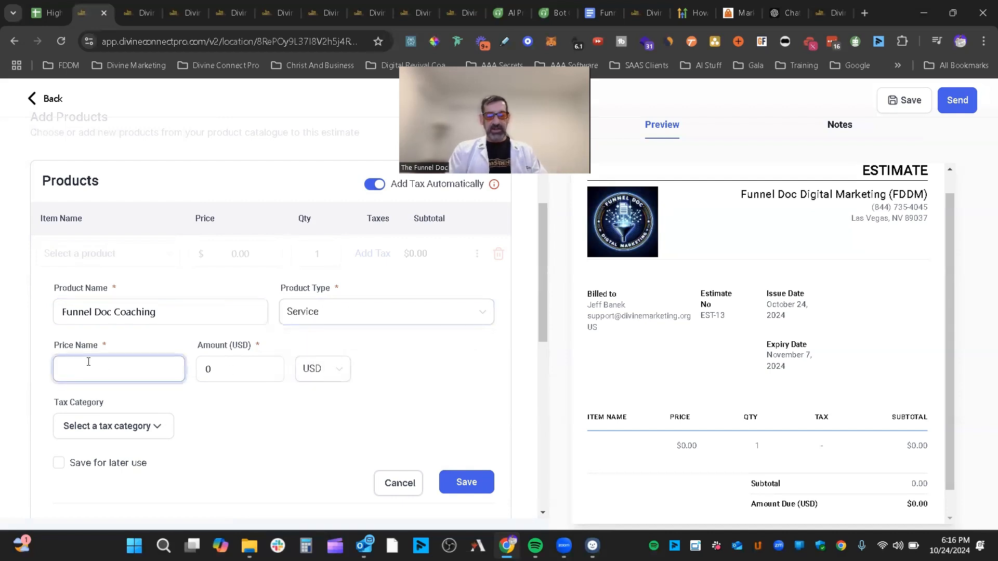
text(12 Coaching)
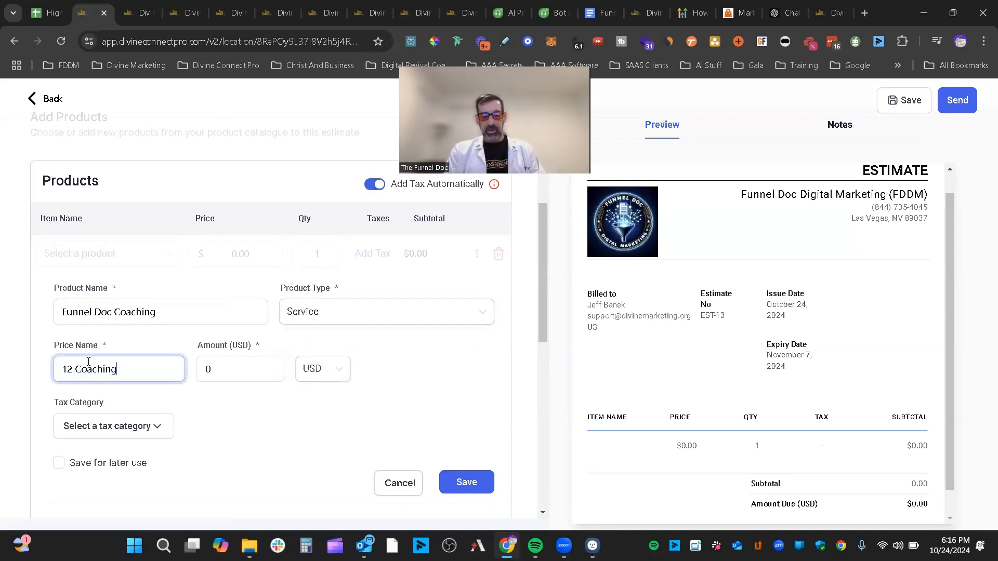
text( Session)
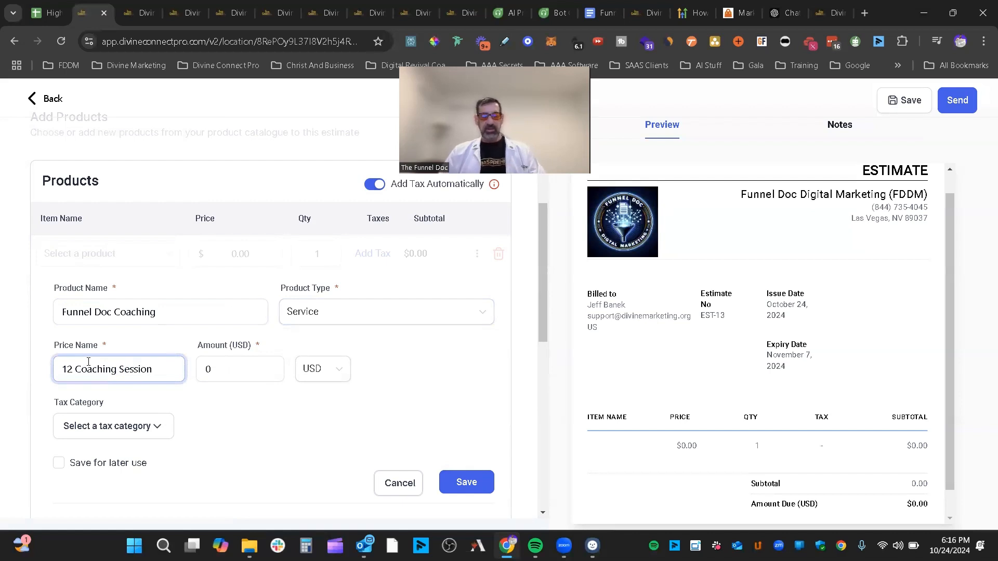
text(s)
click(208, 374)
text(5000)
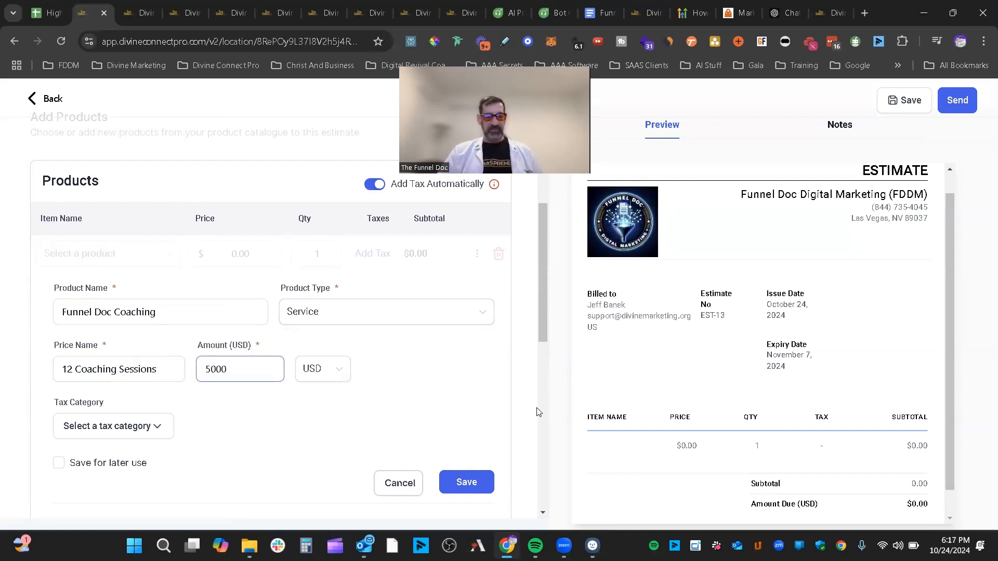
click(361, 361)
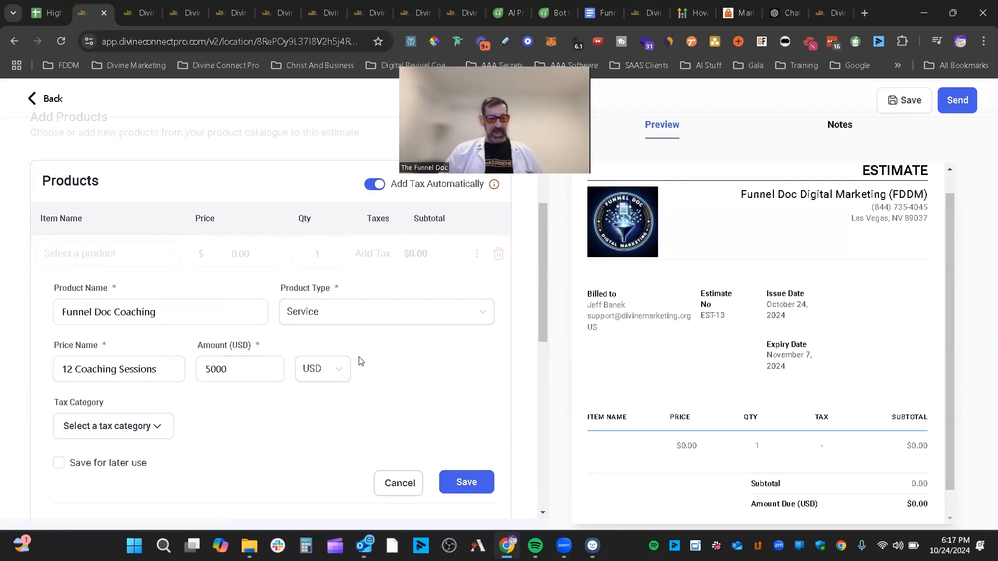
- Search the tax category list, then add another empty product line
click(156, 426)
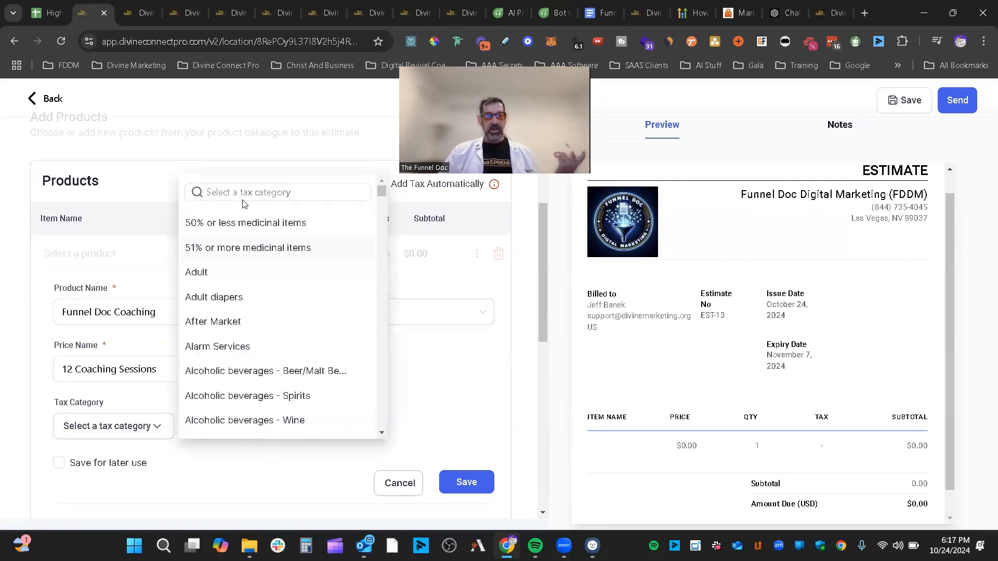
click(241, 192)
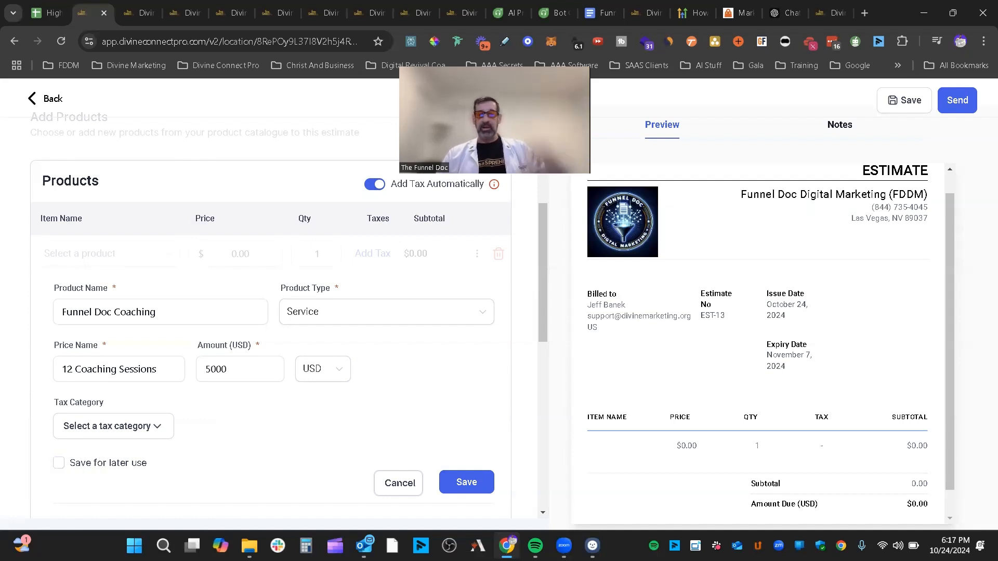
scroll(489, 416, down, 3)
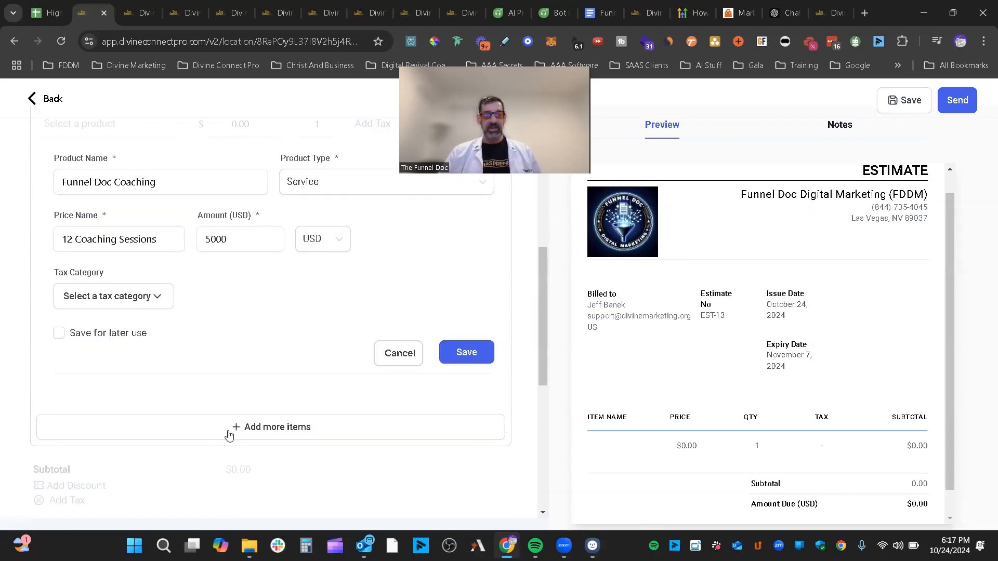
click(304, 432)
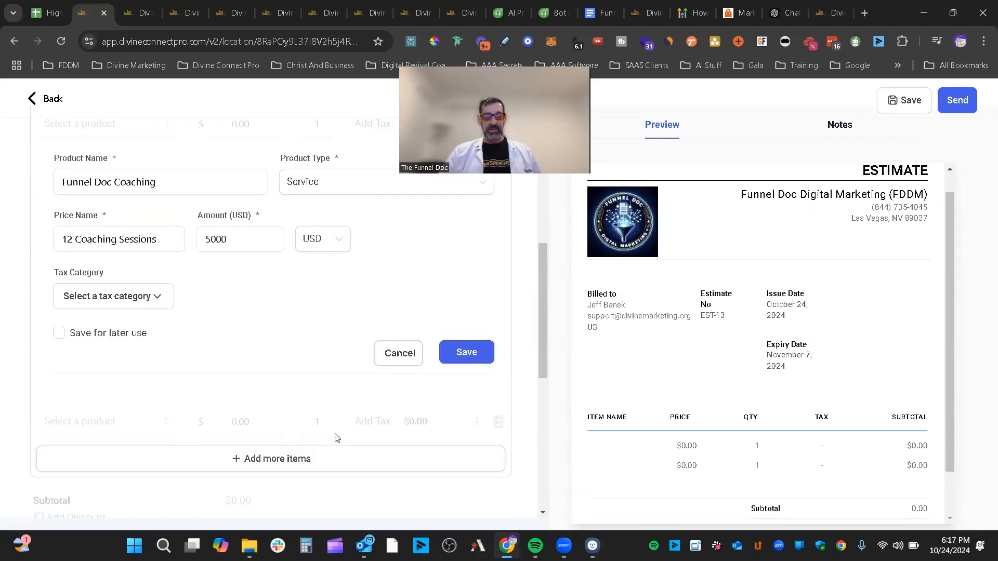
scroll(336, 439, down, 3)
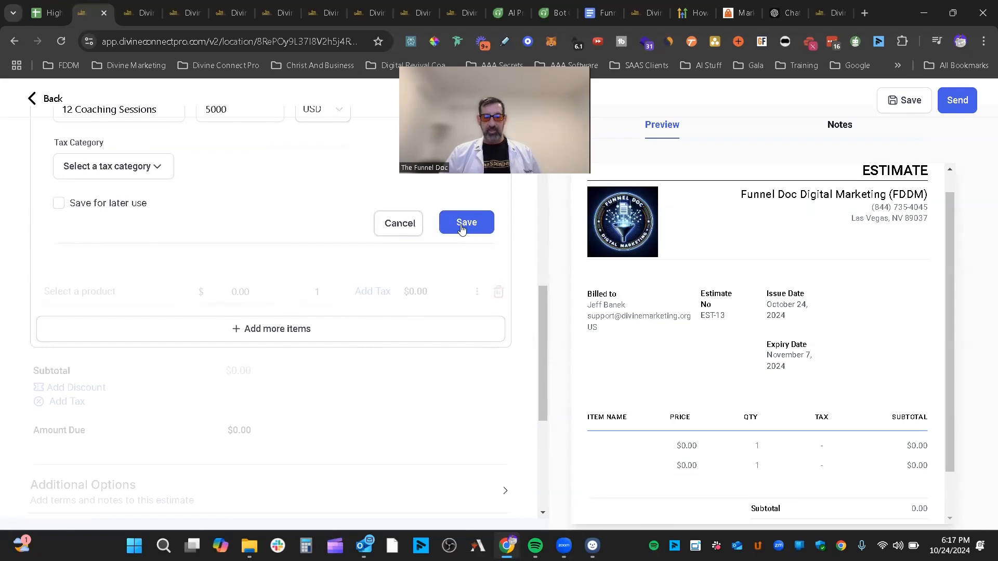
scroll(364, 358, up, 4)
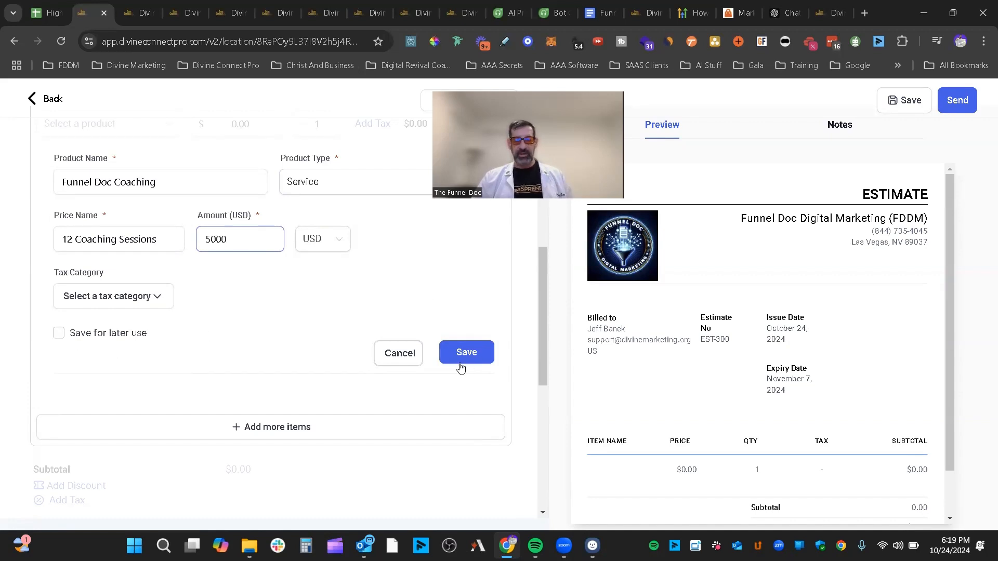
click(465, 354)
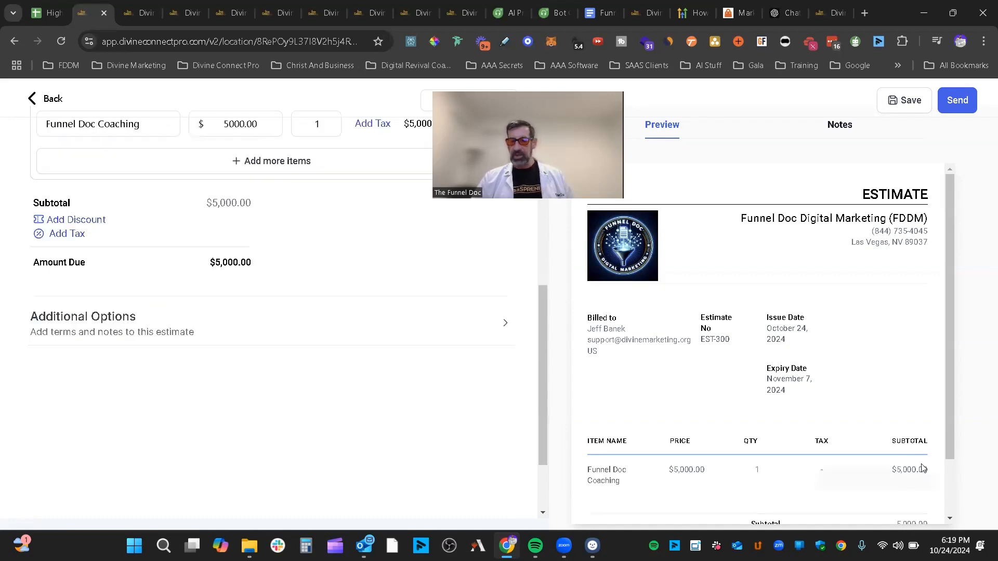
scroll(907, 463, down, 2)
scroll(928, 396, up, 2)
scroll(875, 397, down, 2)
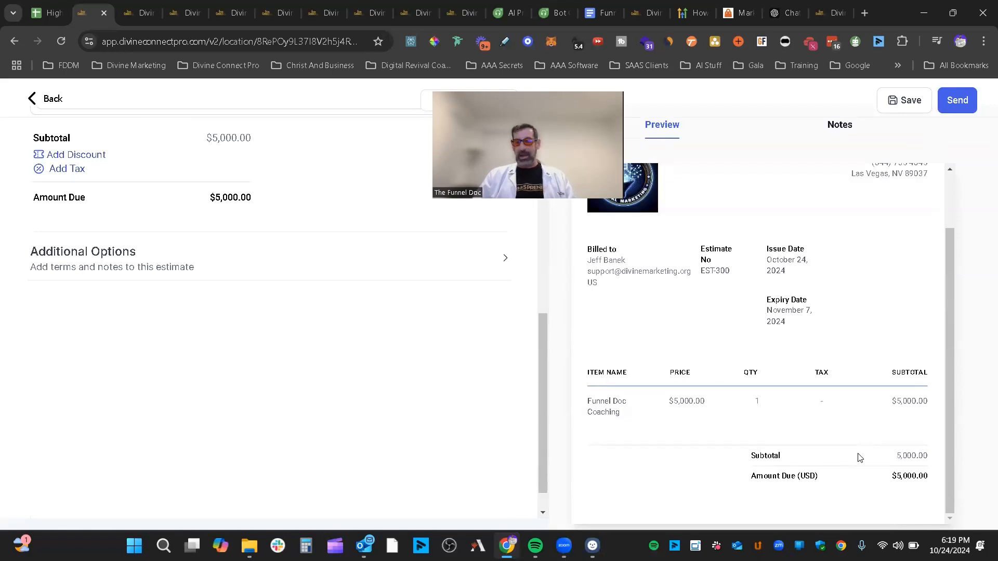
scroll(900, 323, up, 1)
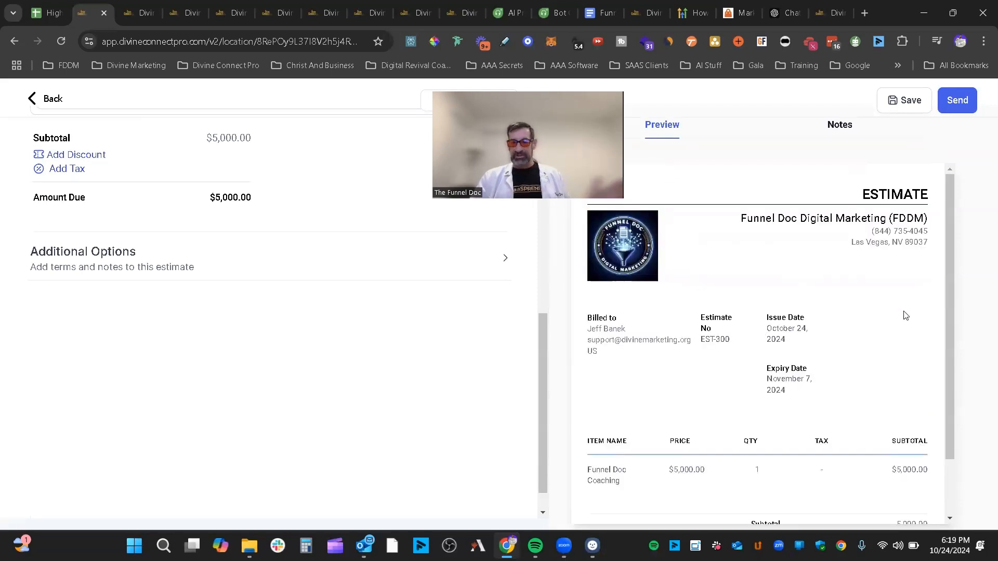
scroll(905, 317, down, 1)
scroll(905, 317, up, 1)
drag(856, 195, 943, 193)
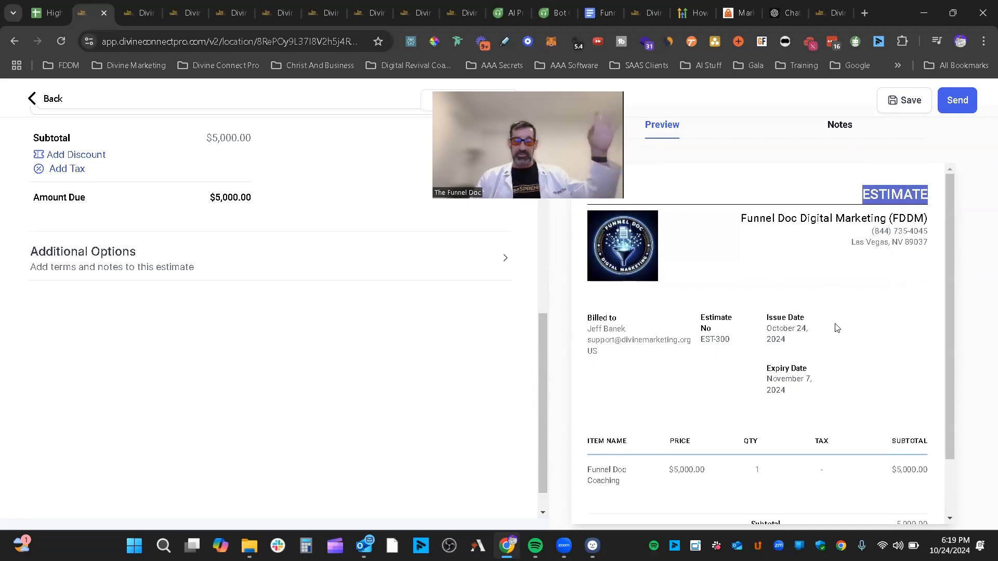
click(847, 195)
drag(939, 195, 861, 193)
click(882, 291)
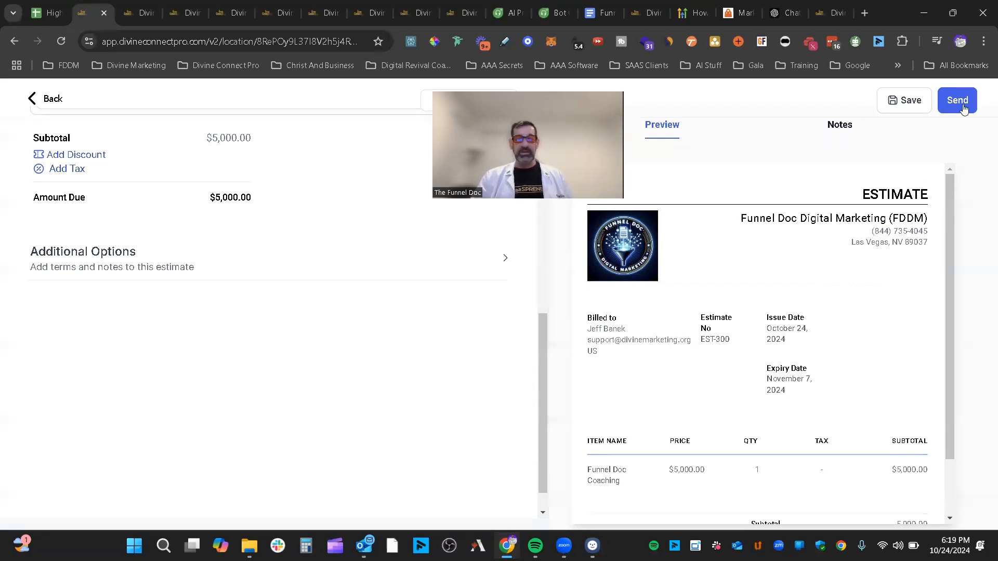
- Send the Funnel Doc Coaching estimate using the Email-only delivery option
click(963, 108)
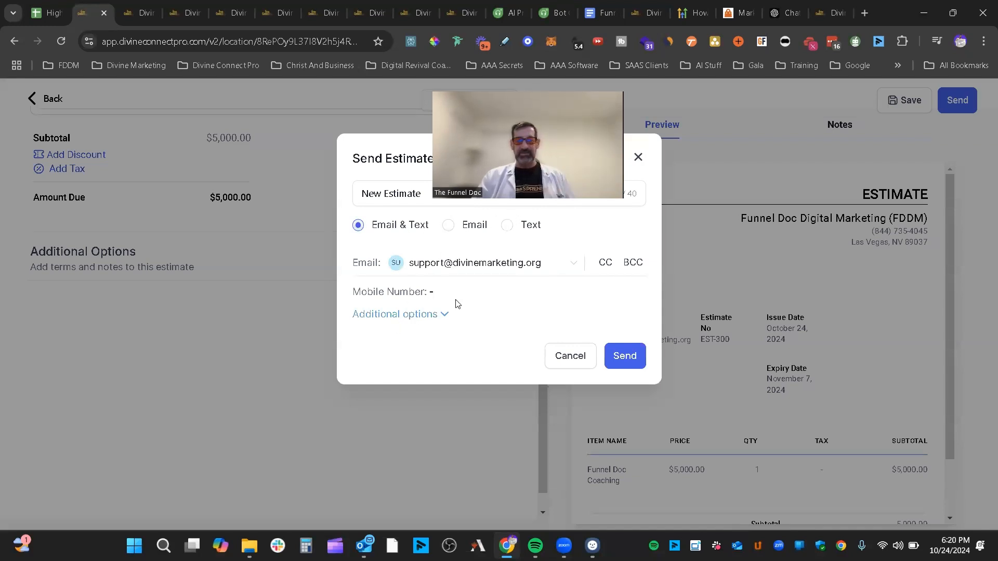
click(466, 231)
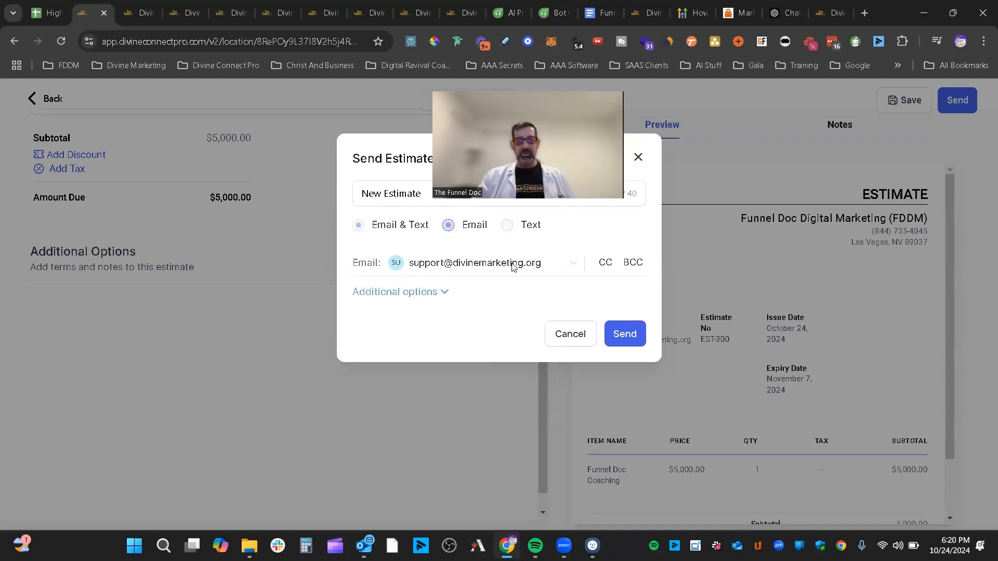
click(629, 334)
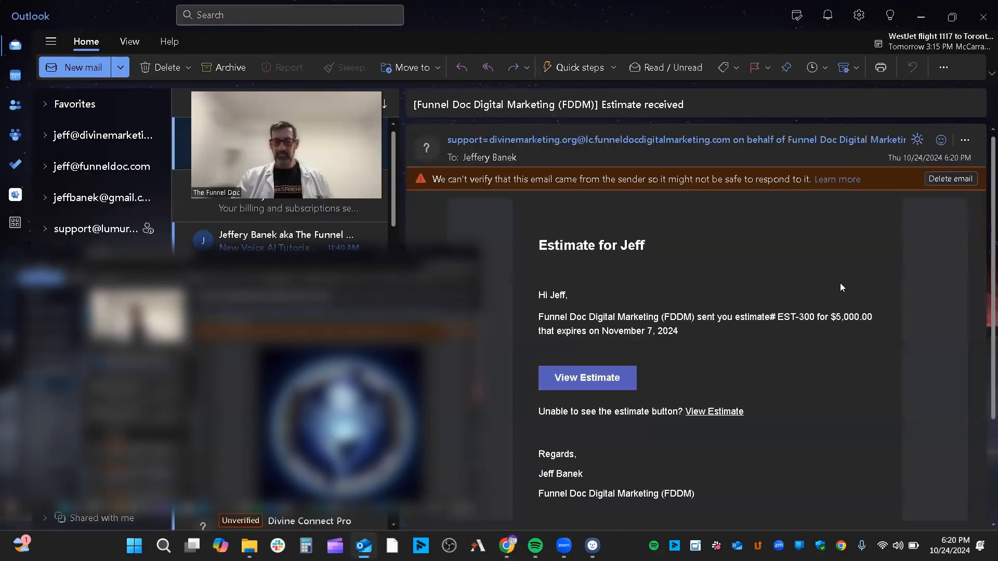
- Scroll through the Estimate received email in Outlook's reading pane
scroll(905, 276, down, 7)
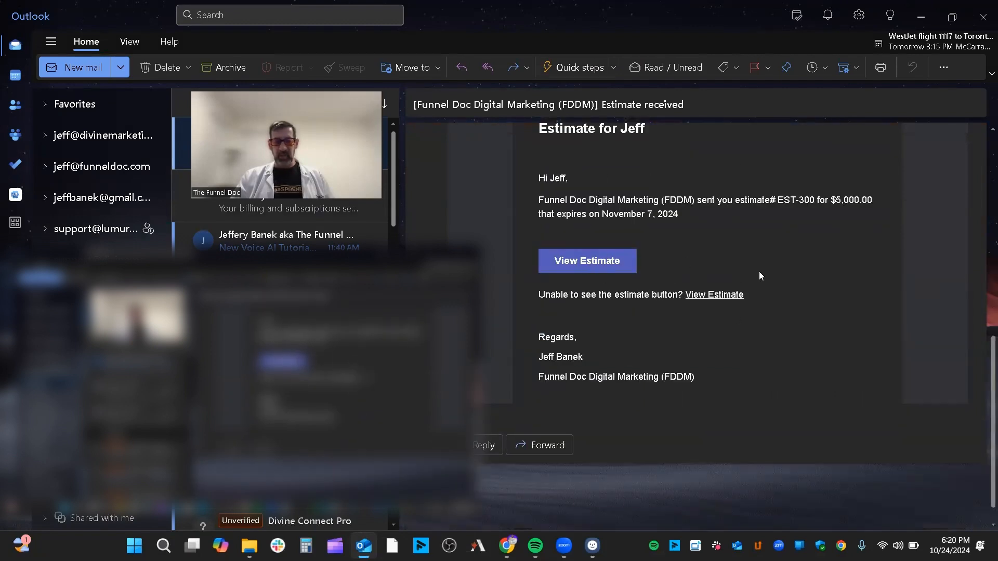
scroll(759, 272, down, 1)
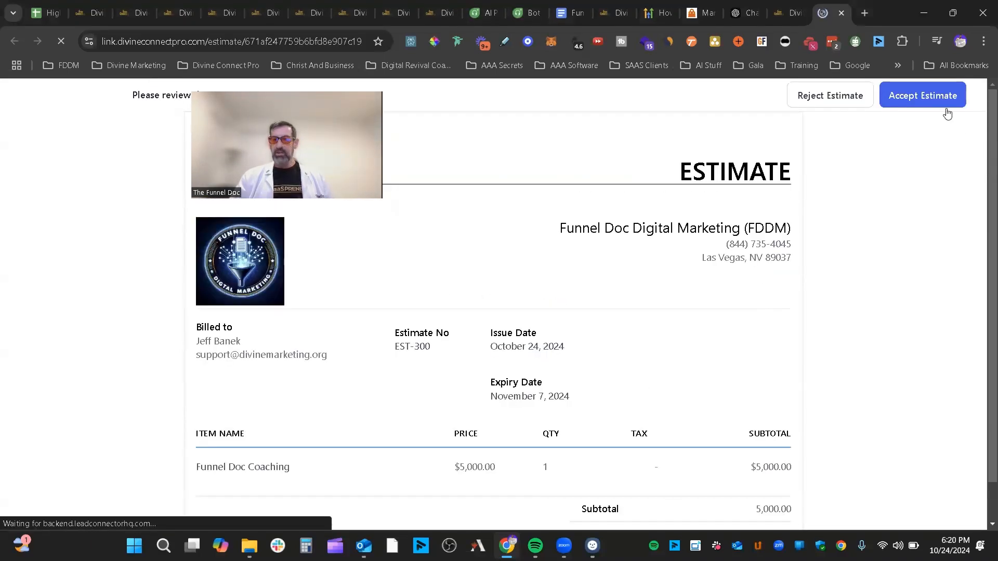
- Accept and submit estimate EST-300 as the customer, then close the tab to return to Invoices
scroll(892, 230, down, 2)
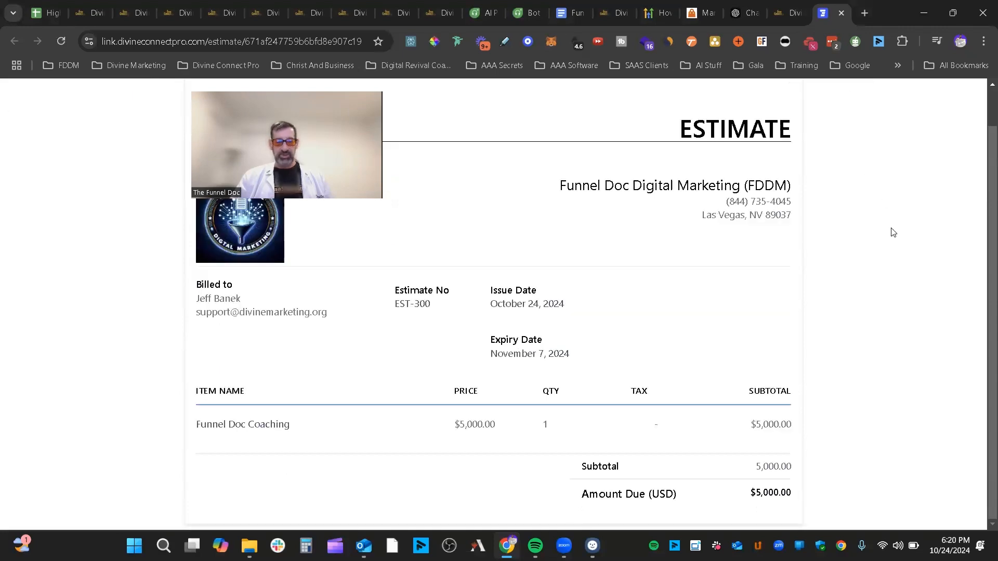
scroll(898, 217, up, 2)
scroll(917, 145, down, 1)
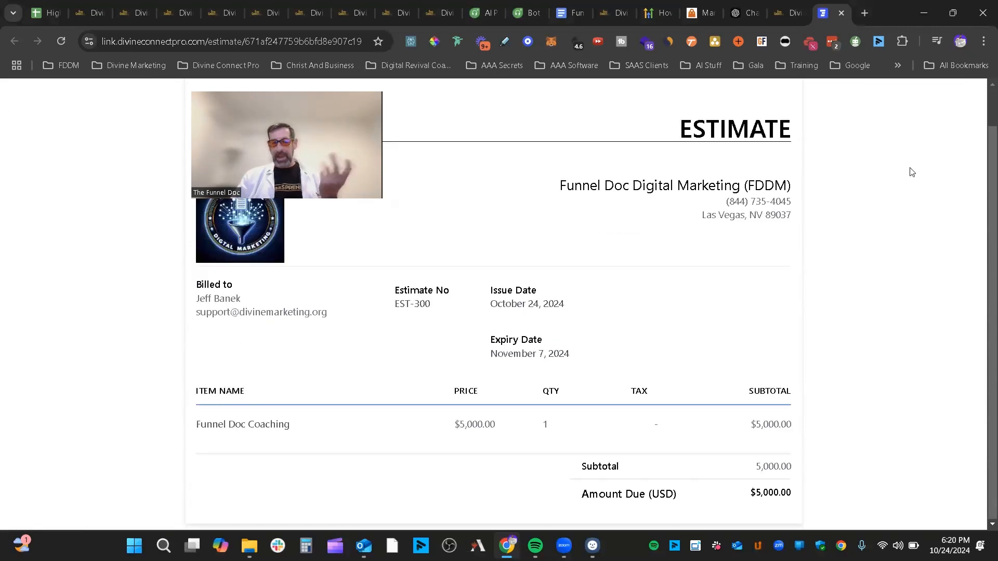
scroll(933, 130, up, 1)
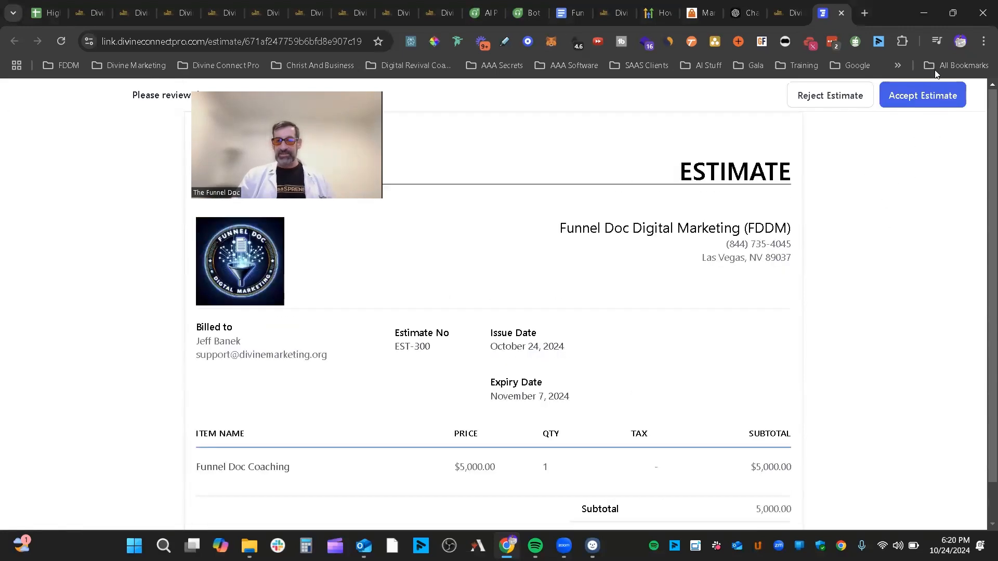
click(923, 99)
click(635, 331)
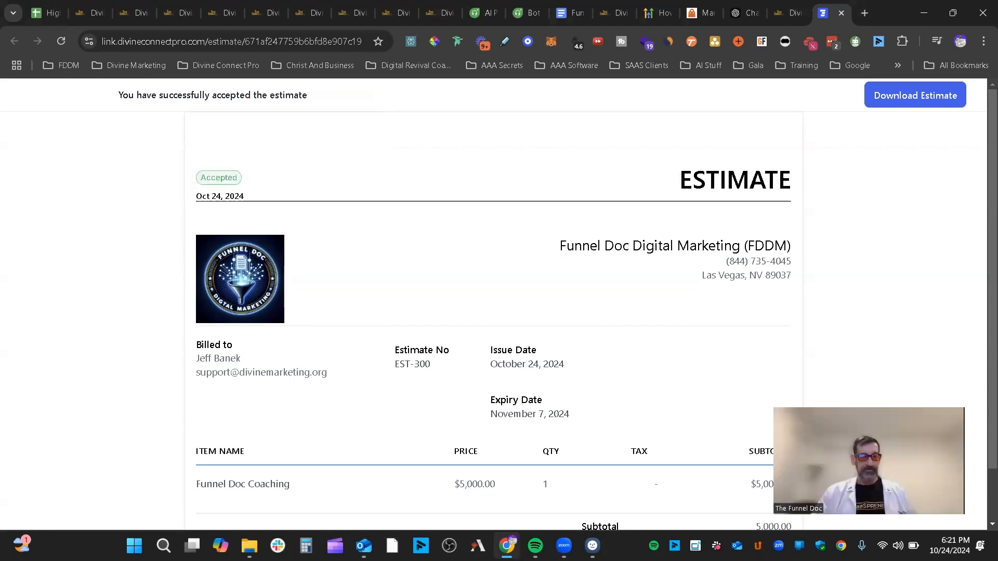
key(ctrl+w)
mouse_move(265, 148)
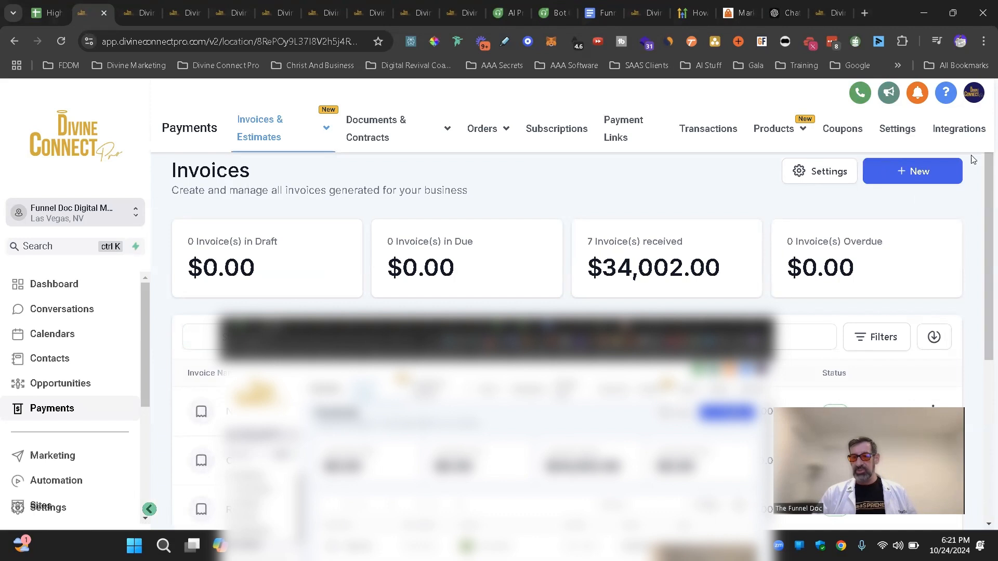
- Start a new recurring invoice and set its billing frequency to Monthly
click(914, 171)
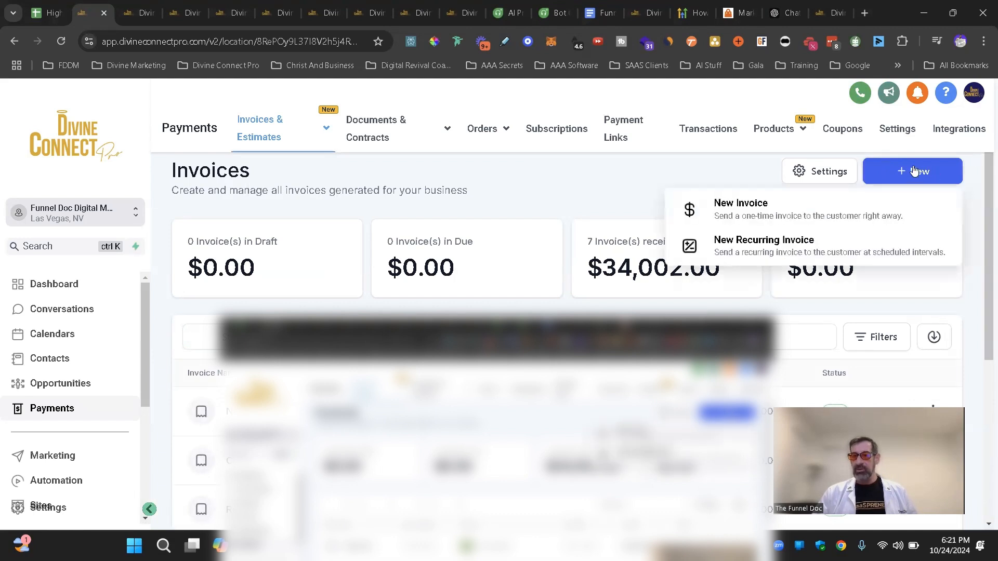
click(765, 249)
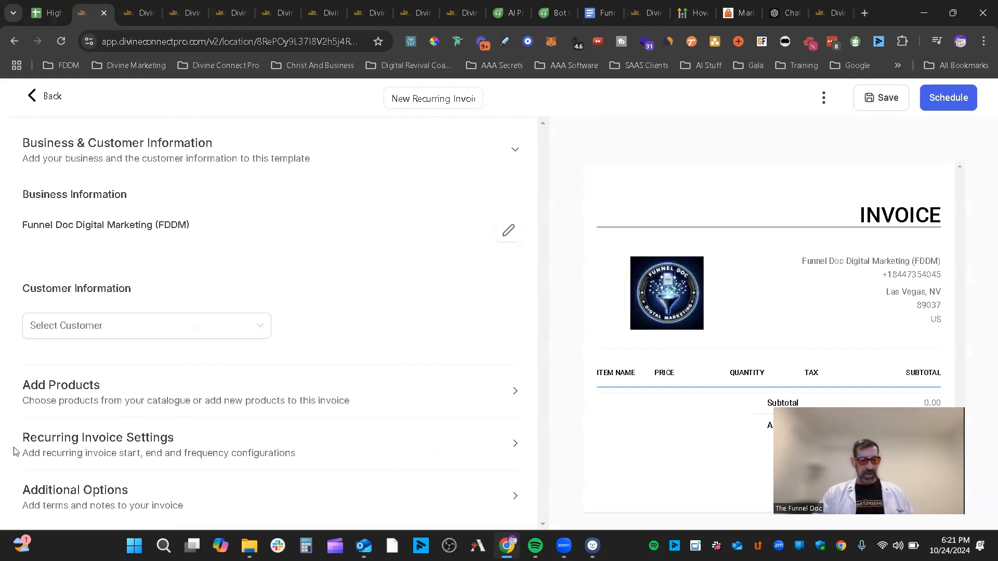
click(444, 451)
scroll(462, 395, down, 3)
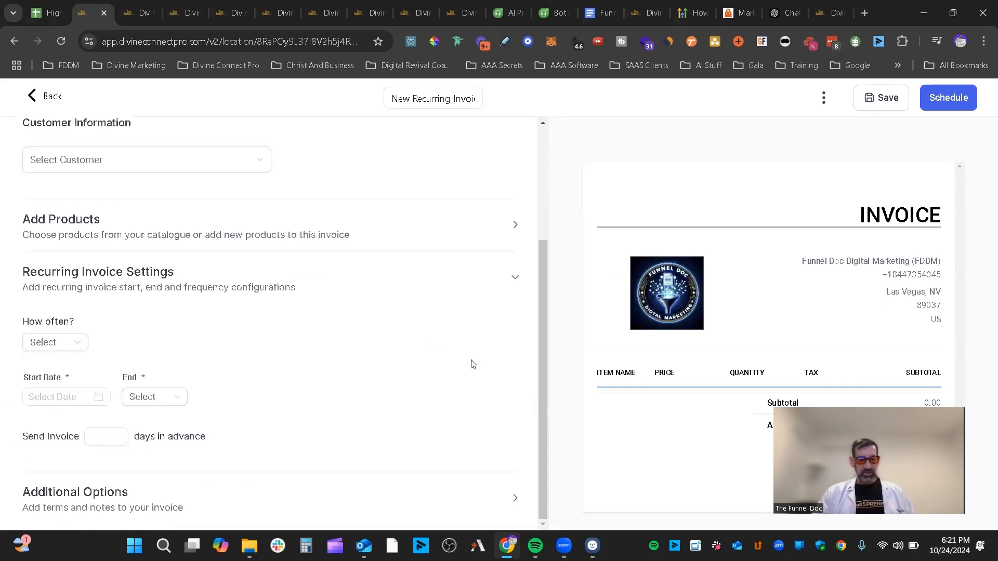
click(71, 343)
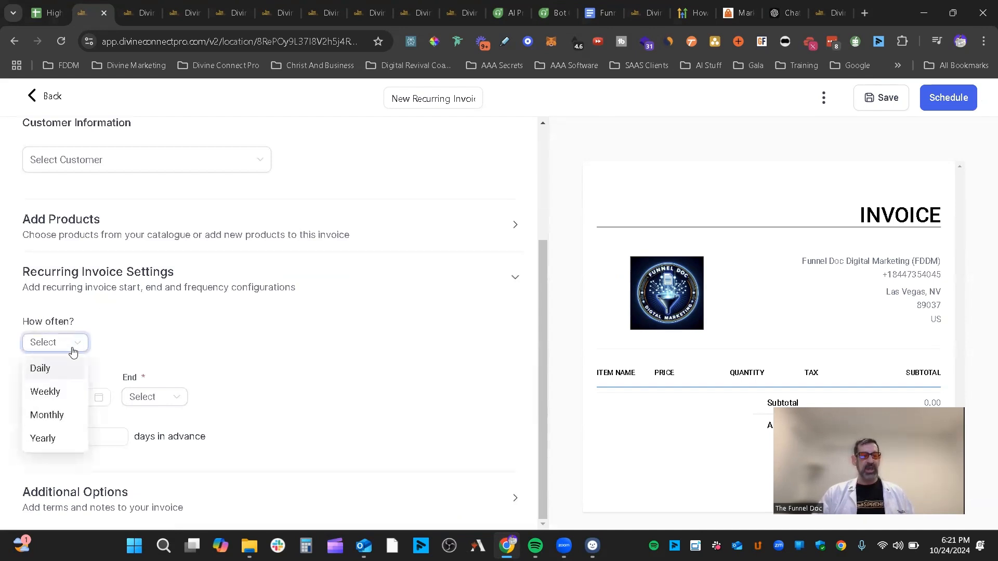
click(61, 418)
- Check the day-of-month options without choosing one, then go Back to leave the draft
click(140, 344)
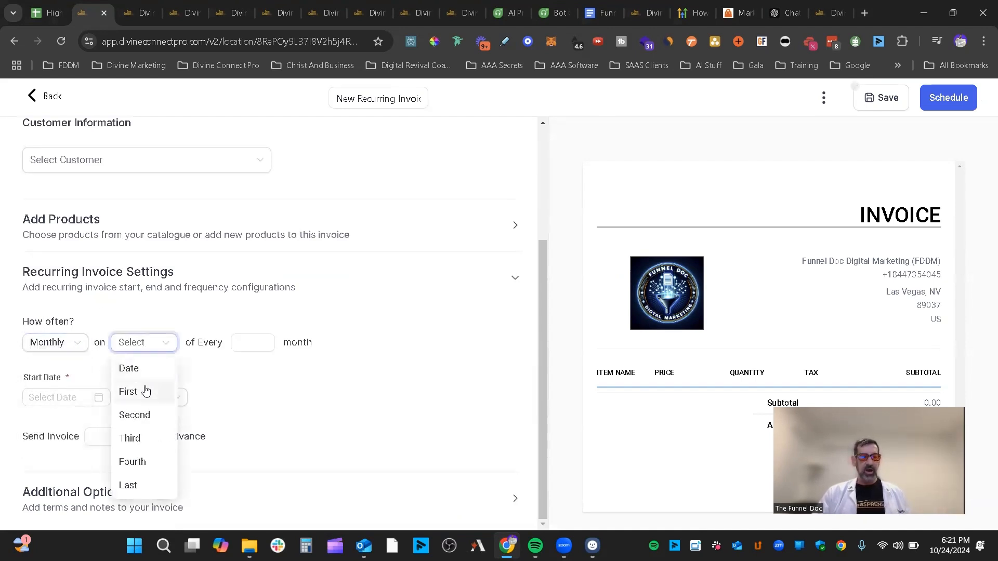
click(364, 352)
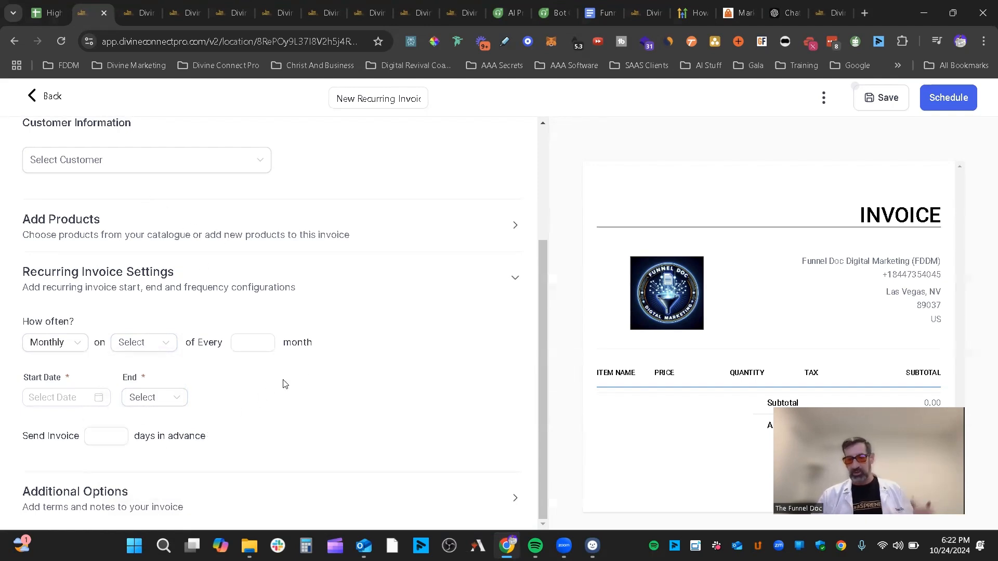
click(54, 98)
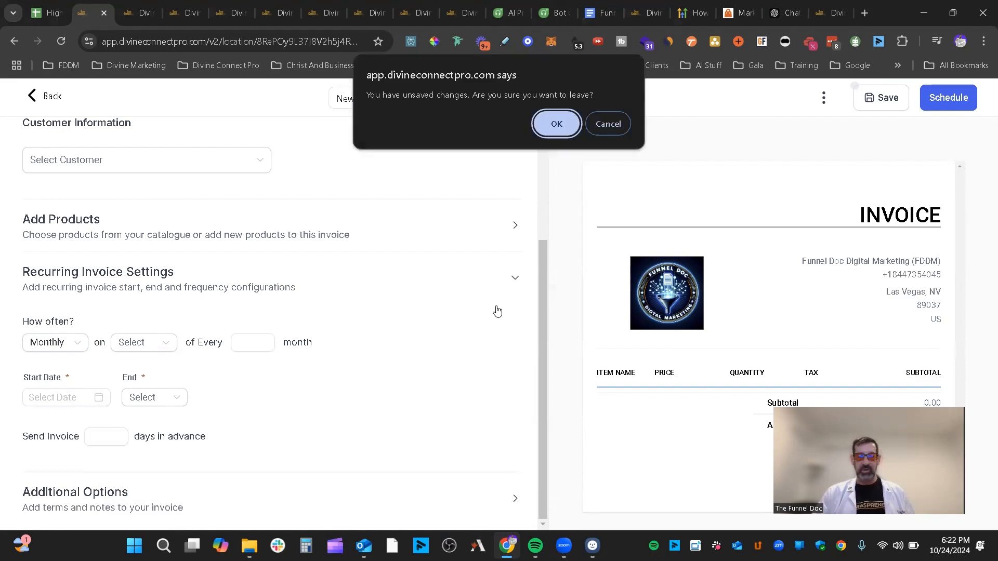
- Discard the recurring draft and start a new one-time invoice for the existing customer
click(561, 127)
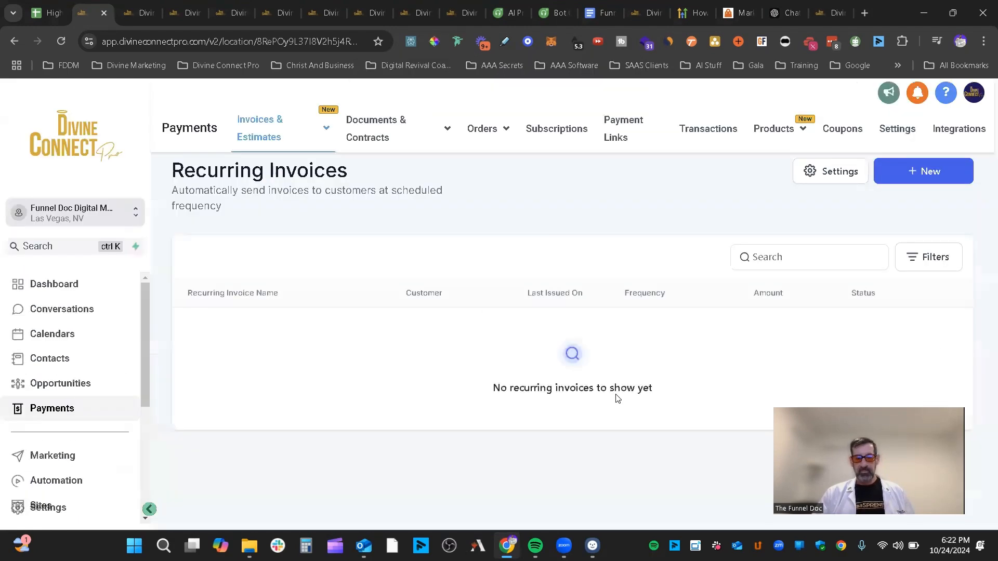
click(937, 172)
click(803, 216)
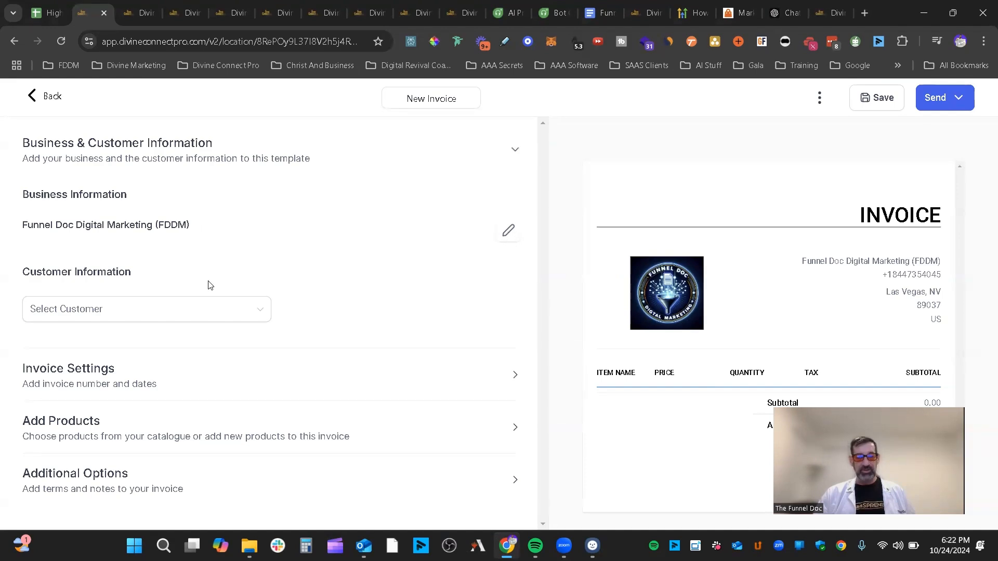
click(196, 307)
click(197, 364)
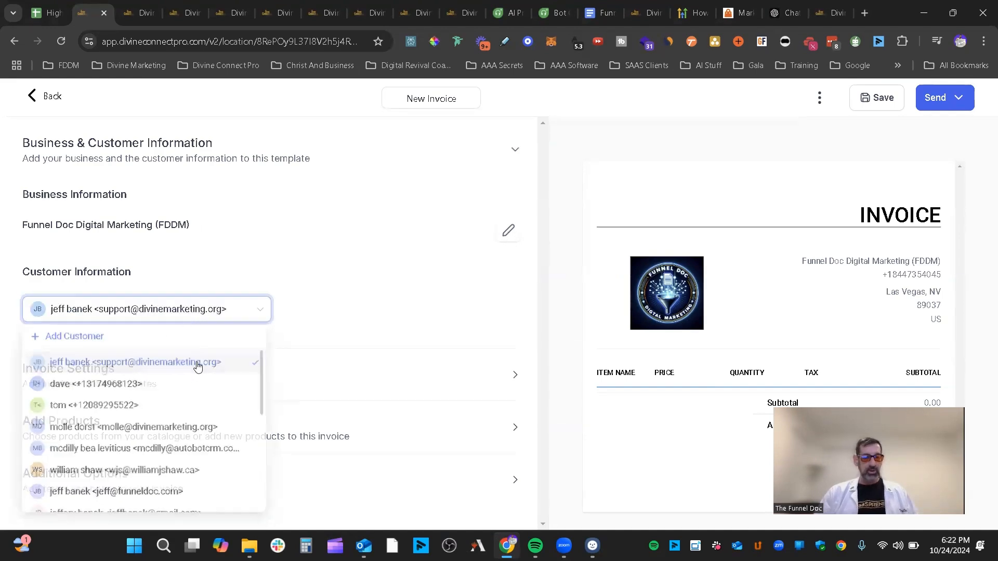
- Expand Invoice Settings showing INV-013133, issued 2024-10-24 and due 2024-10-26, then expand Add Products
click(260, 365)
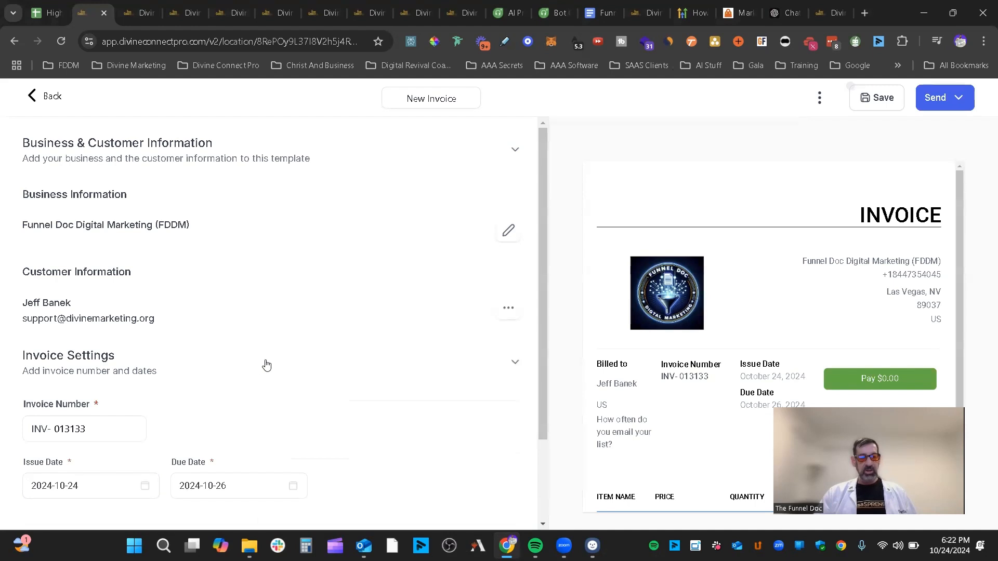
scroll(267, 365, down, 2)
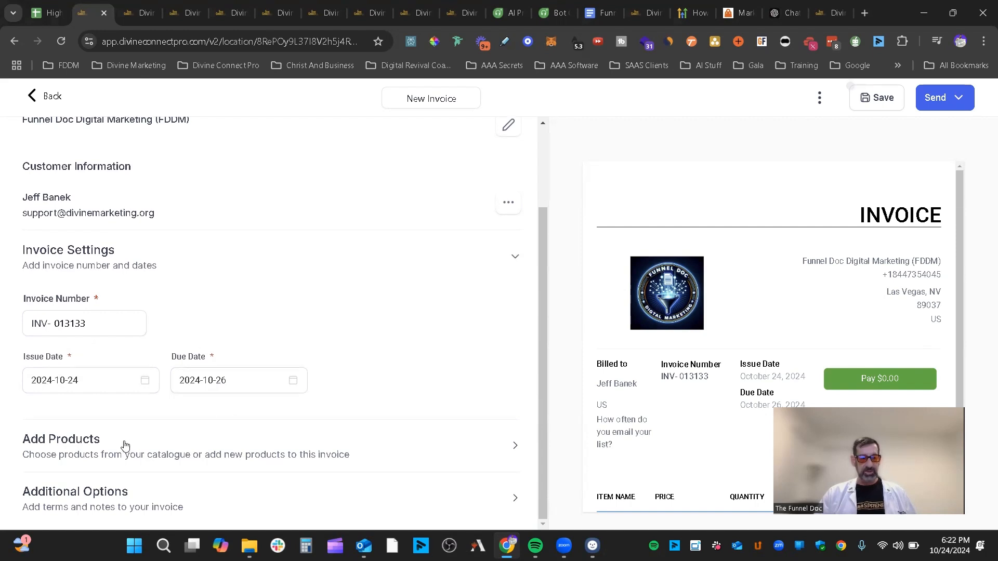
click(468, 445)
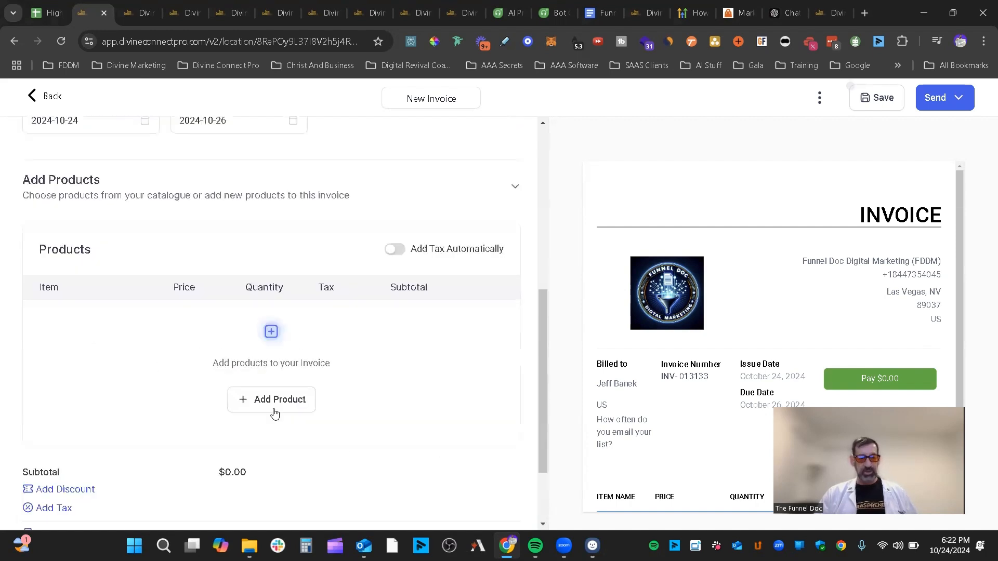
- Create and save a Funnel Doc Coaching Service product at $5,000 as the invoice's line item
click(271, 408)
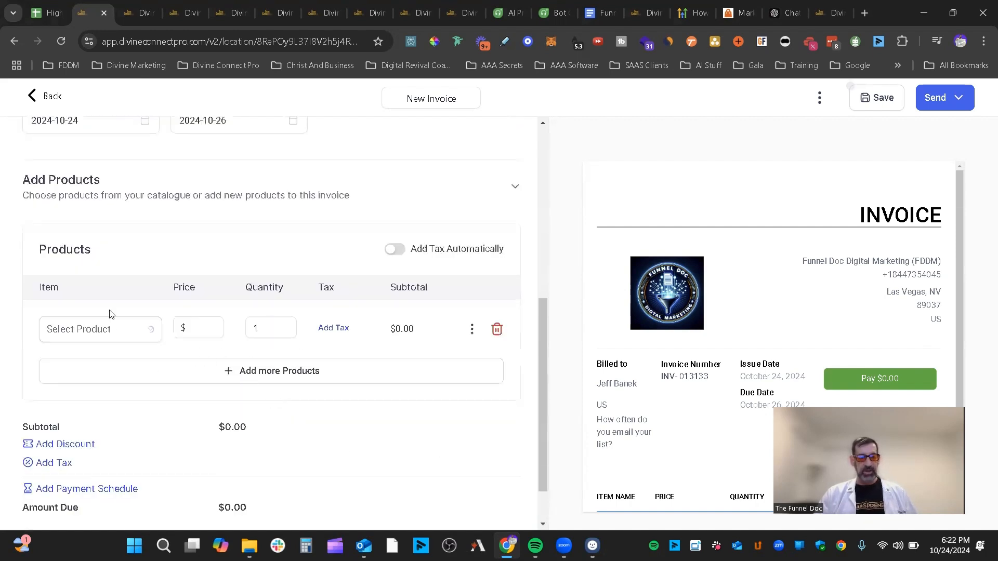
click(134, 341)
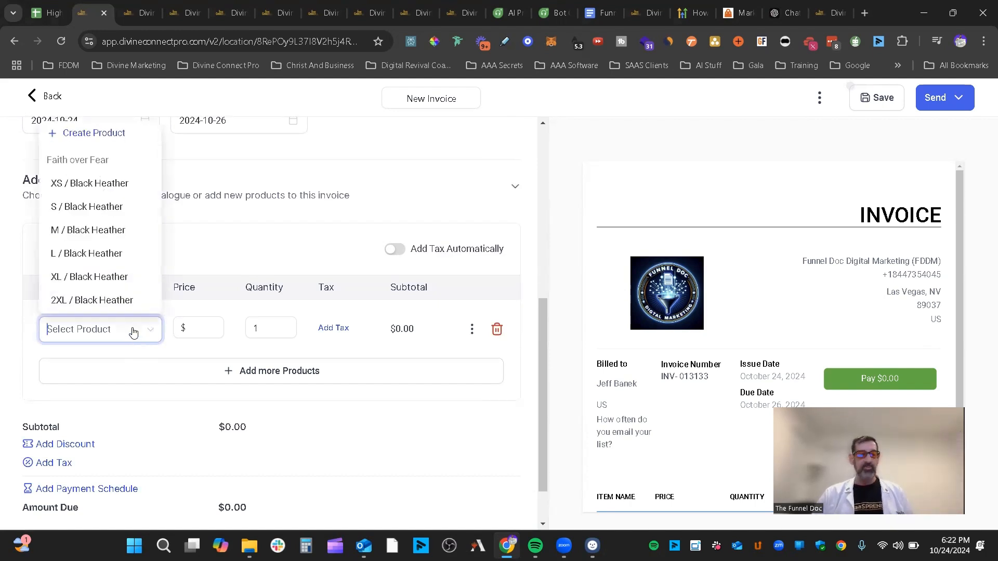
click(96, 134)
click(145, 404)
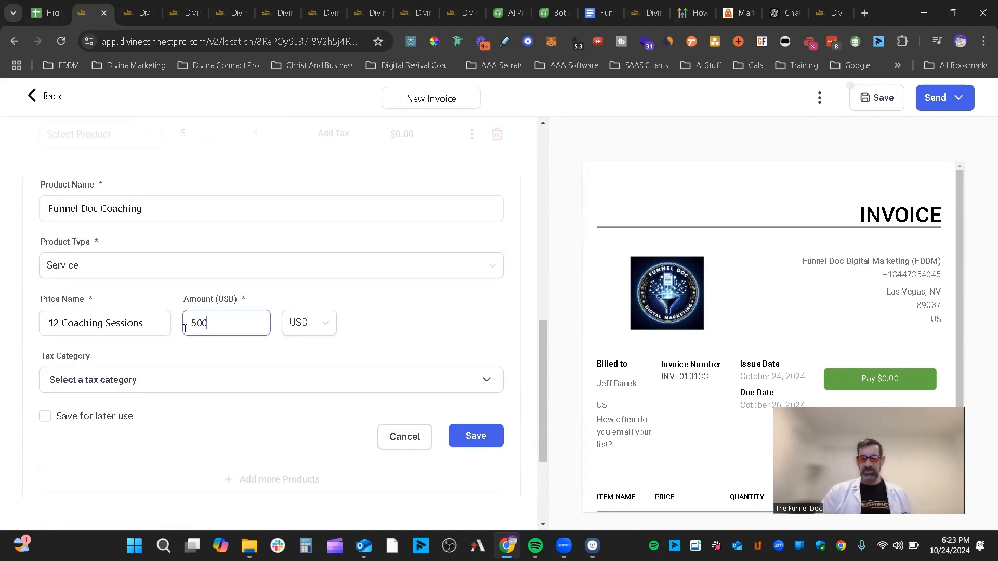
scroll(135, 409, down, 3)
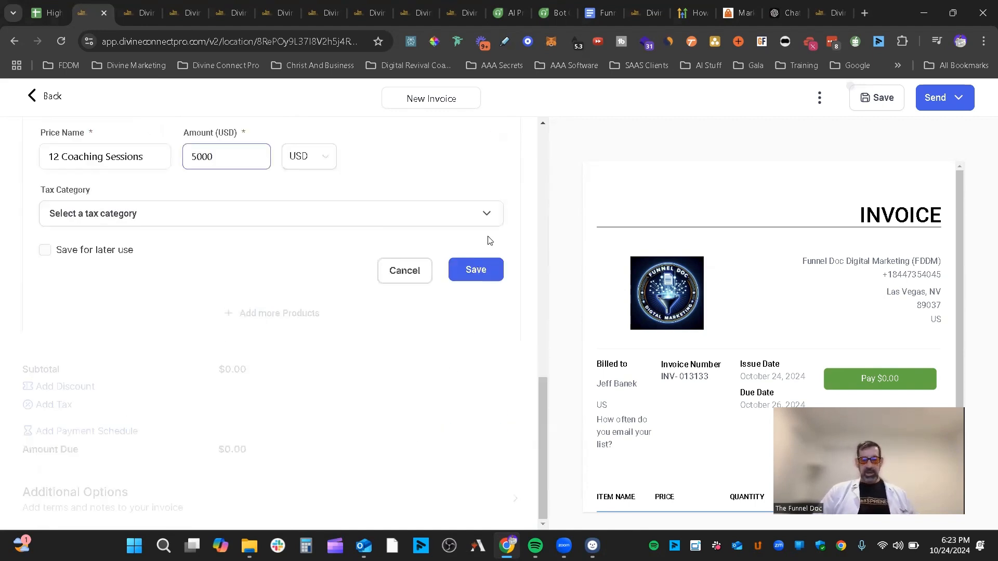
click(487, 270)
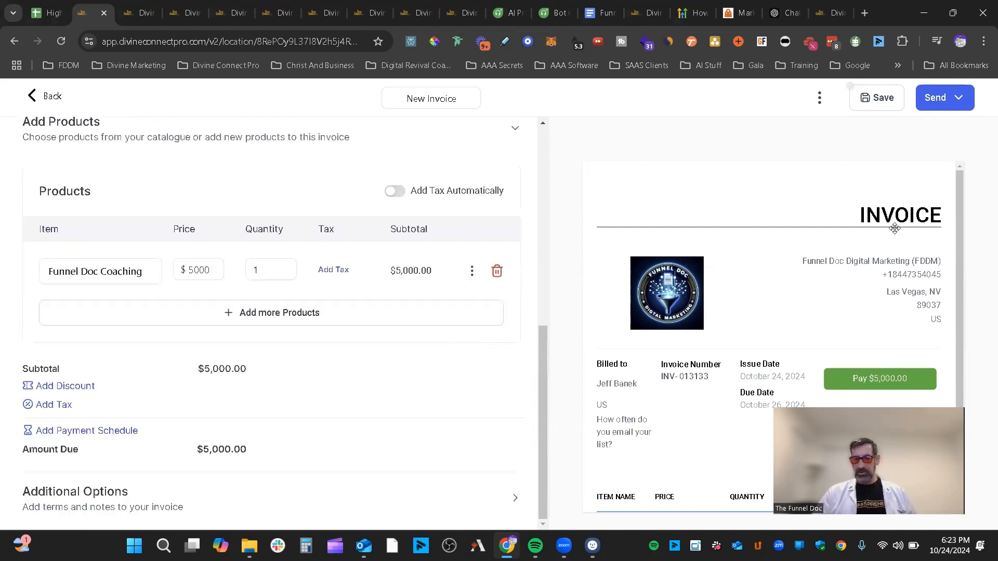
scroll(894, 228, down, 2)
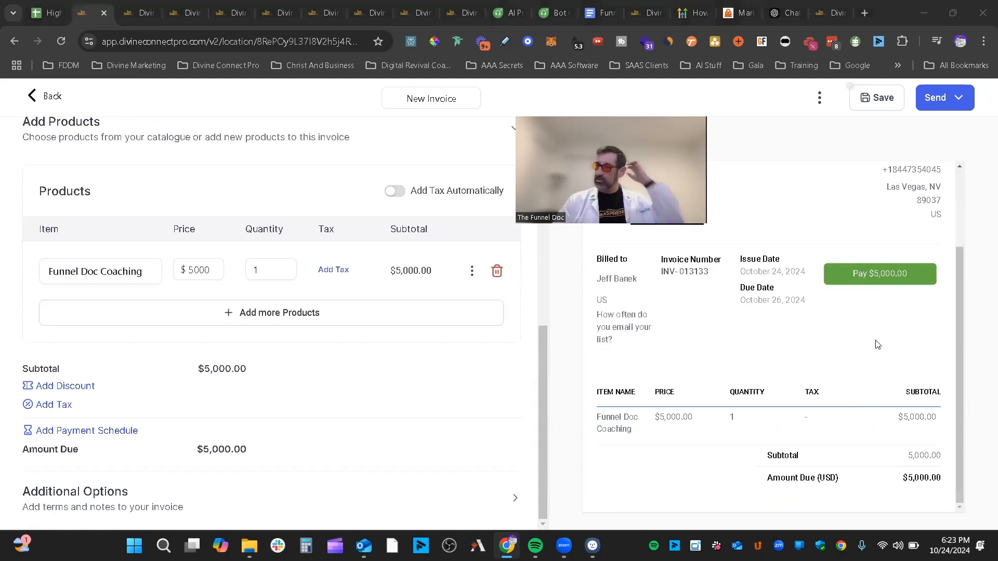
- Apply a fixed $500 custom discount, then remove it so $5,000.00 remains due
click(50, 391)
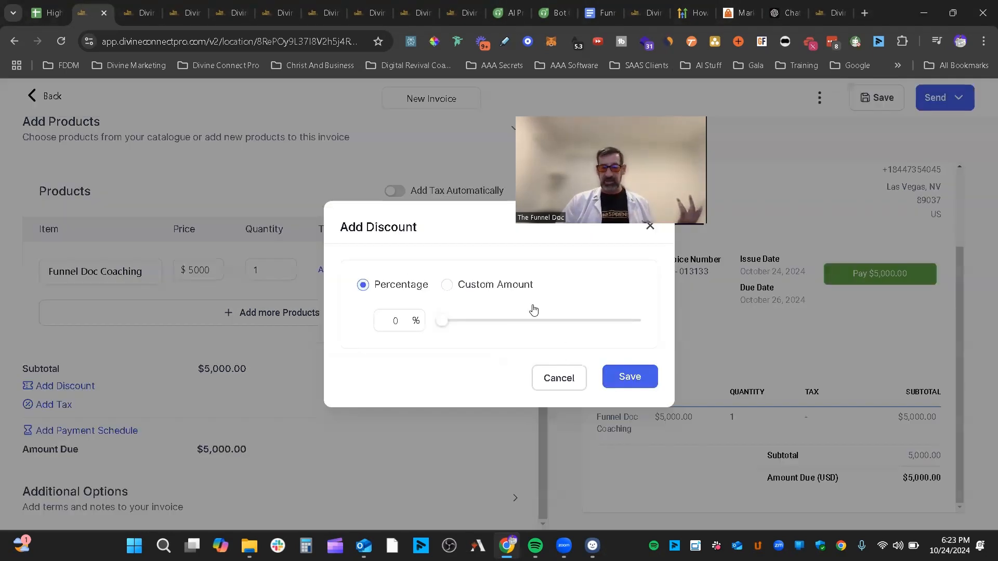
click(448, 285)
click(404, 321)
text(5)
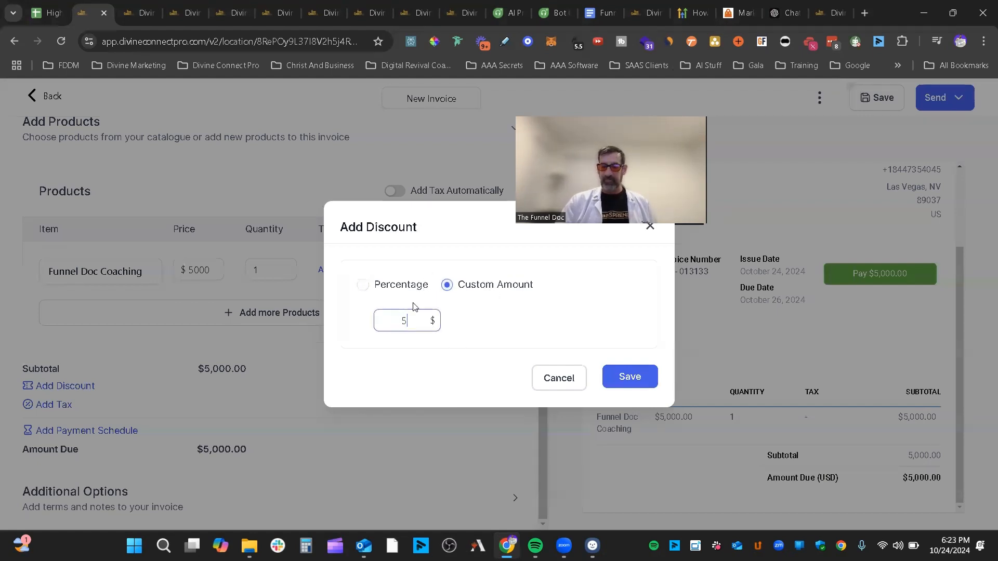
text(000)
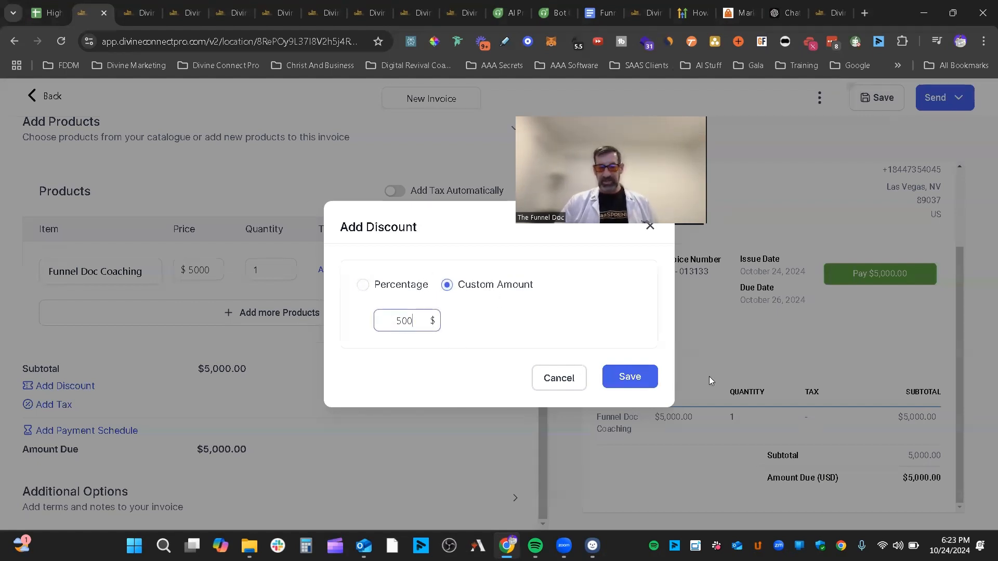
click(630, 376)
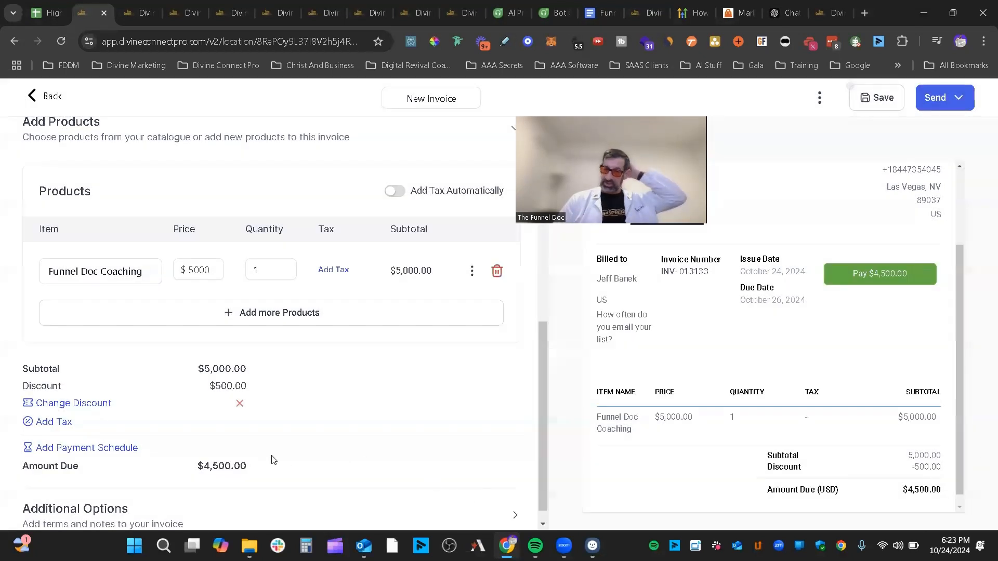
click(239, 410)
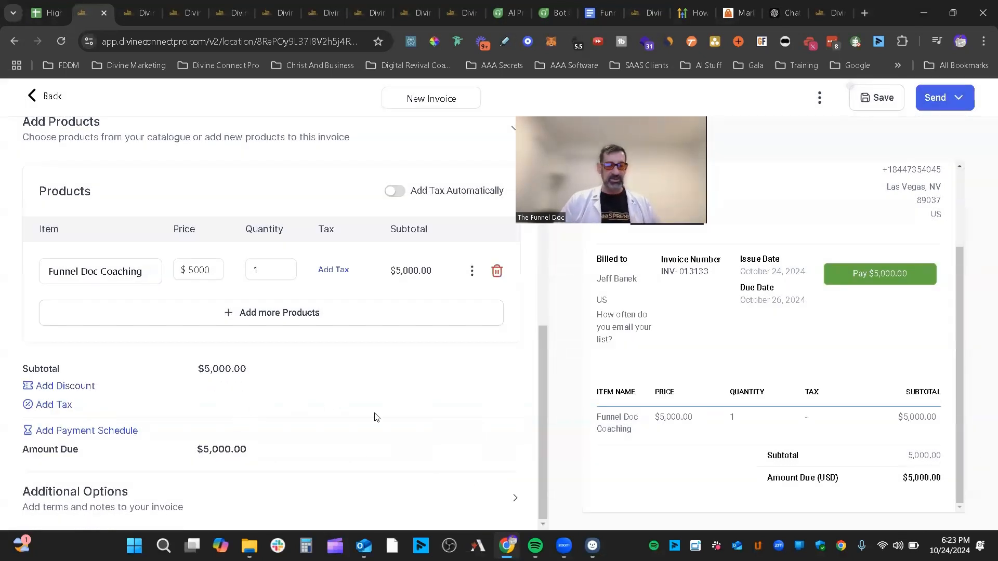
click(470, 493)
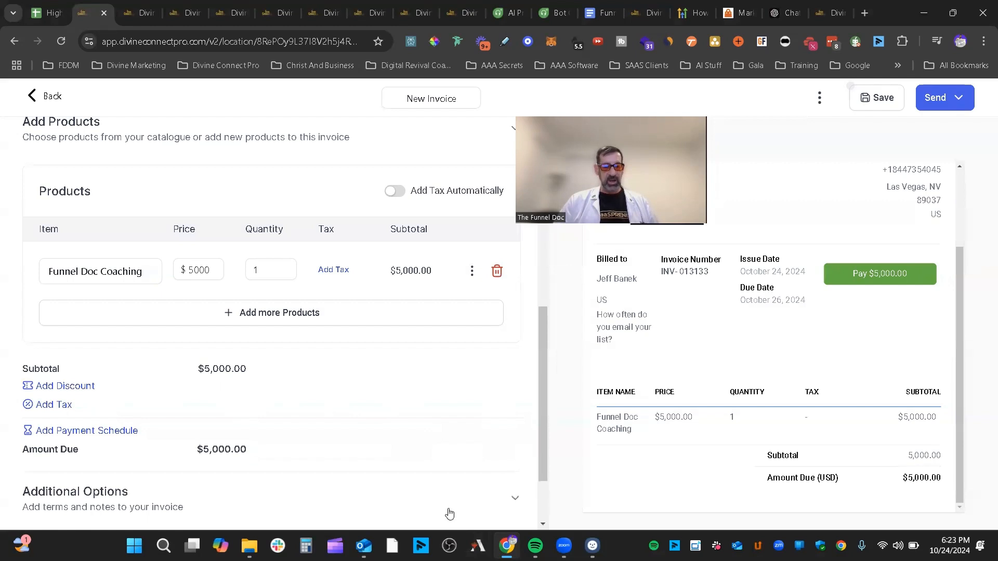
- Review the invoice form's notes and terms area, then bring up the extra actions menu (Preview, Late Fees)
scroll(334, 413, down, 3)
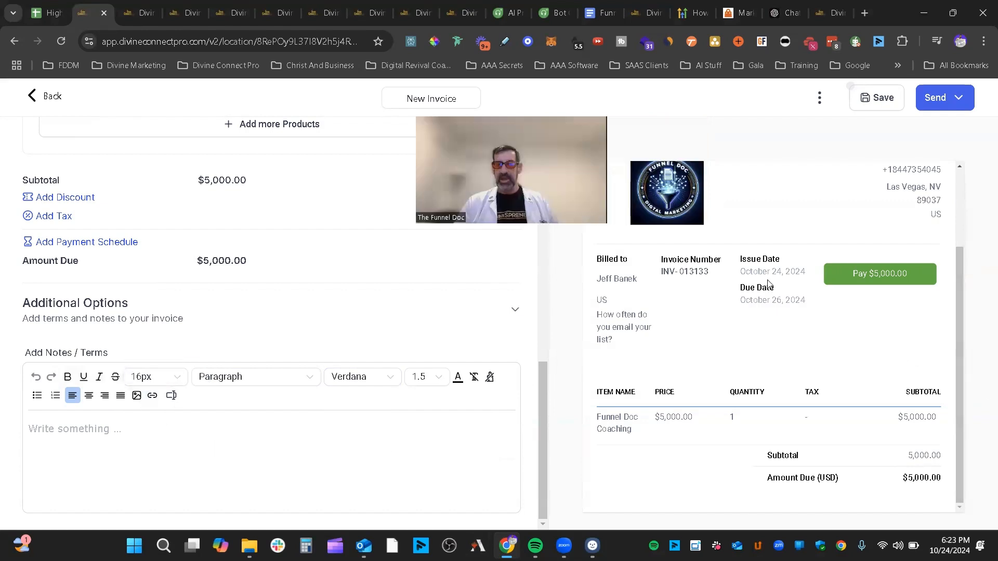
scroll(797, 284, up, 2)
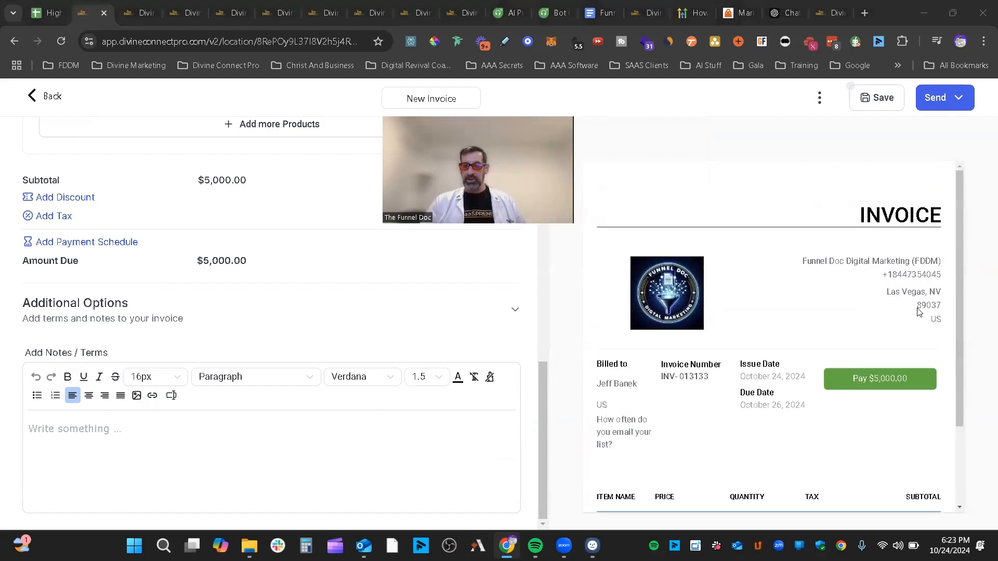
scroll(928, 317, down, 2)
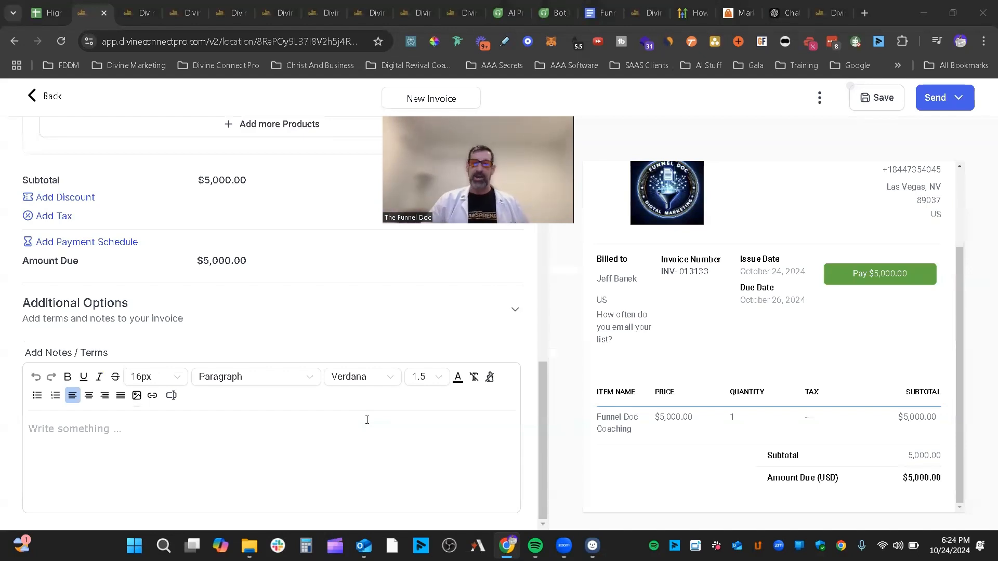
scroll(422, 465, up, 2)
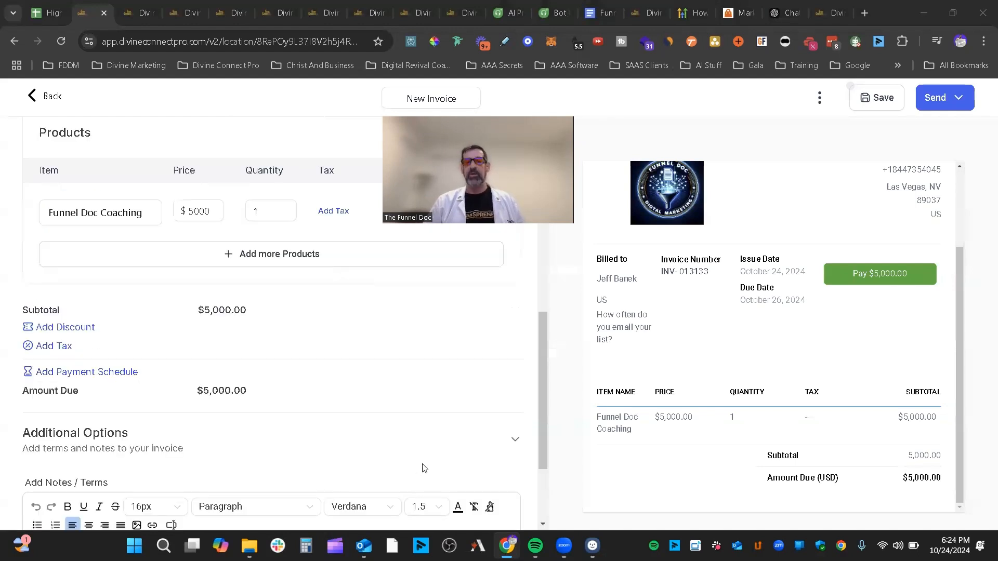
scroll(426, 433, down, 2)
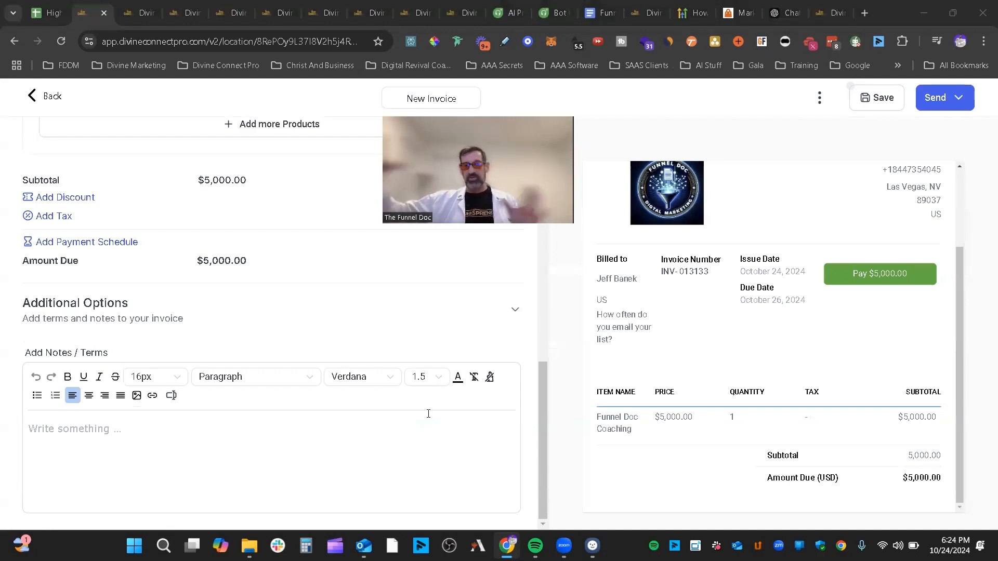
click(819, 98)
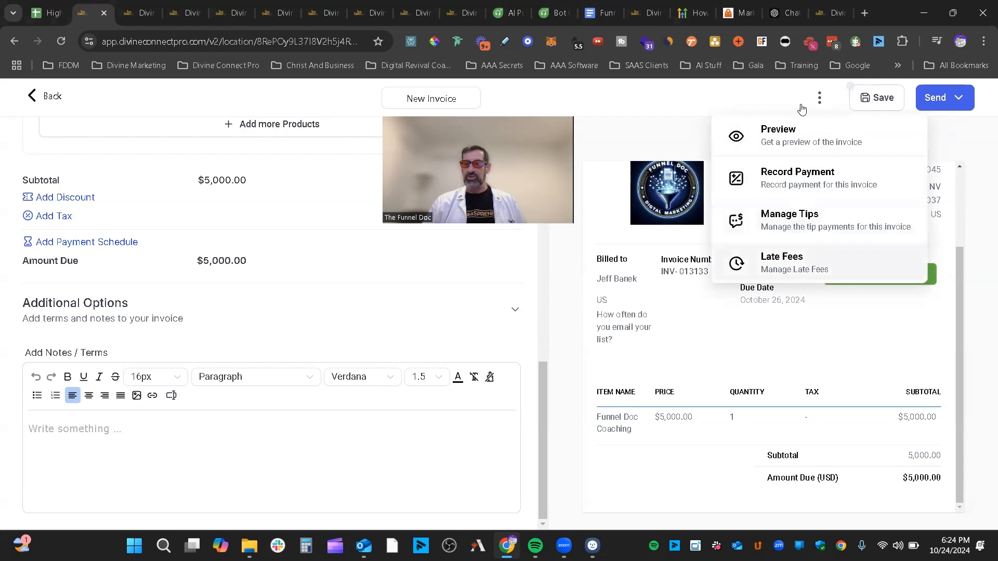
- Email invoice INV-013133 with the Default - Invoice received template and payment mode switched to Test
click(805, 88)
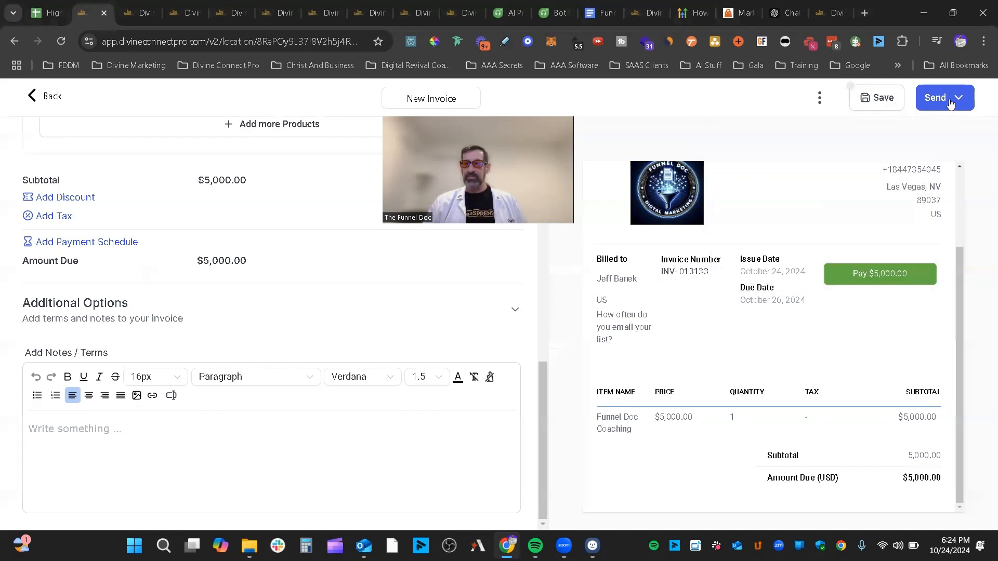
mouse_move(946, 101)
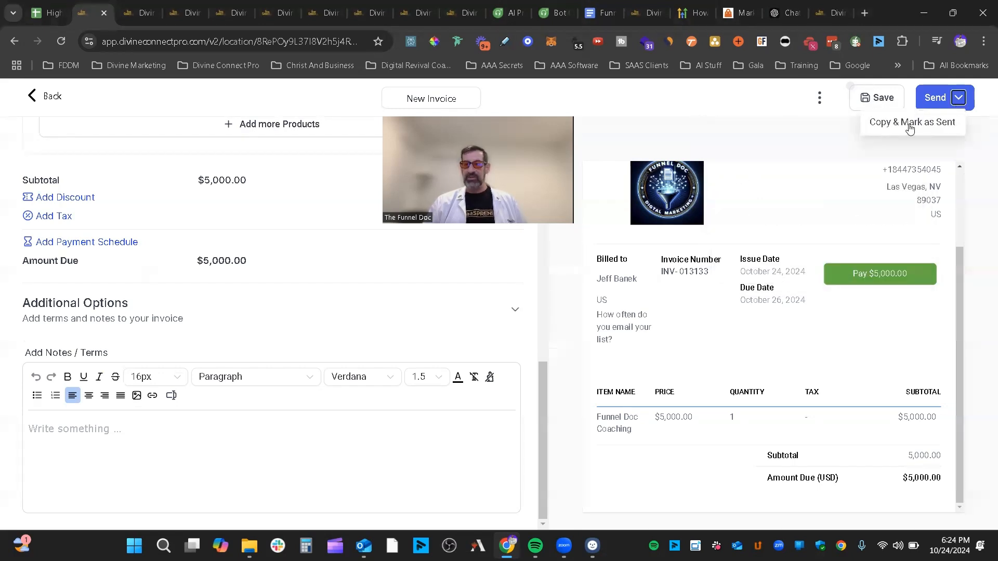
click(940, 99)
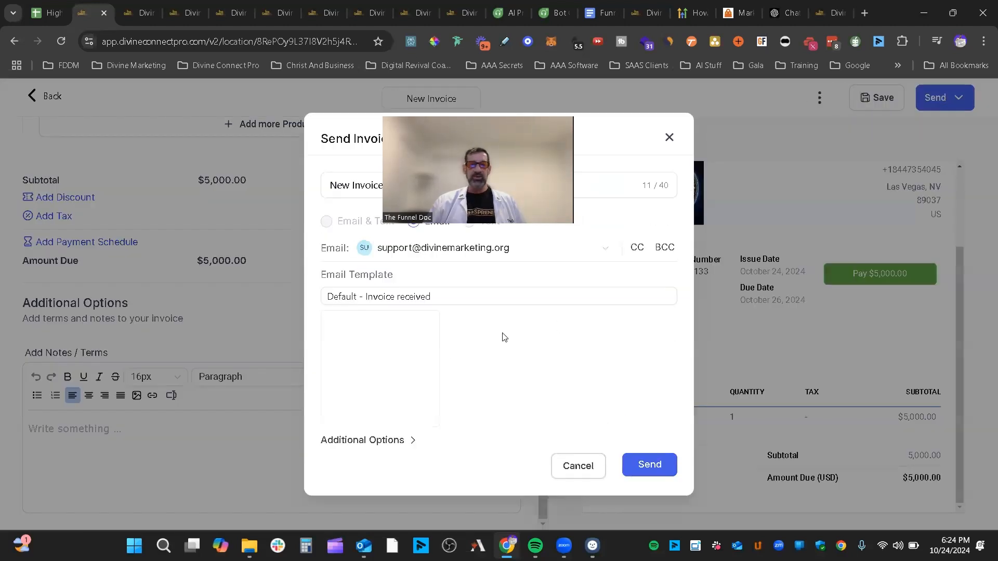
mouse_move(391, 368)
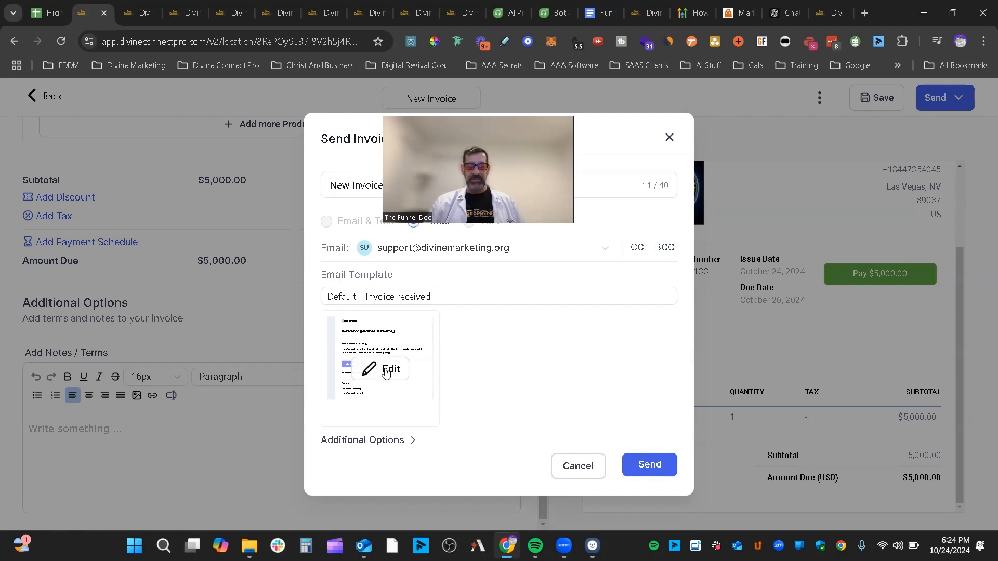
click(401, 440)
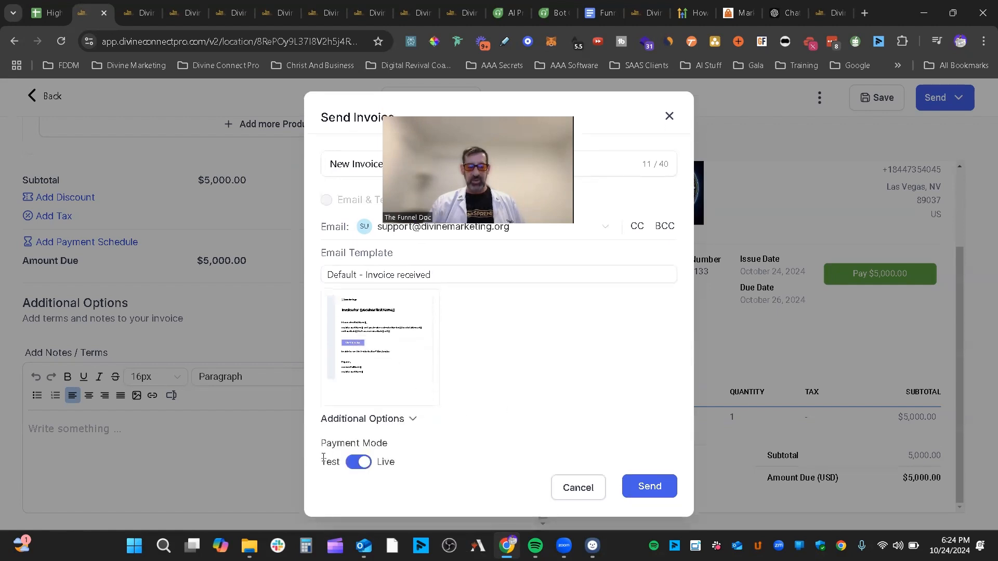
click(414, 419)
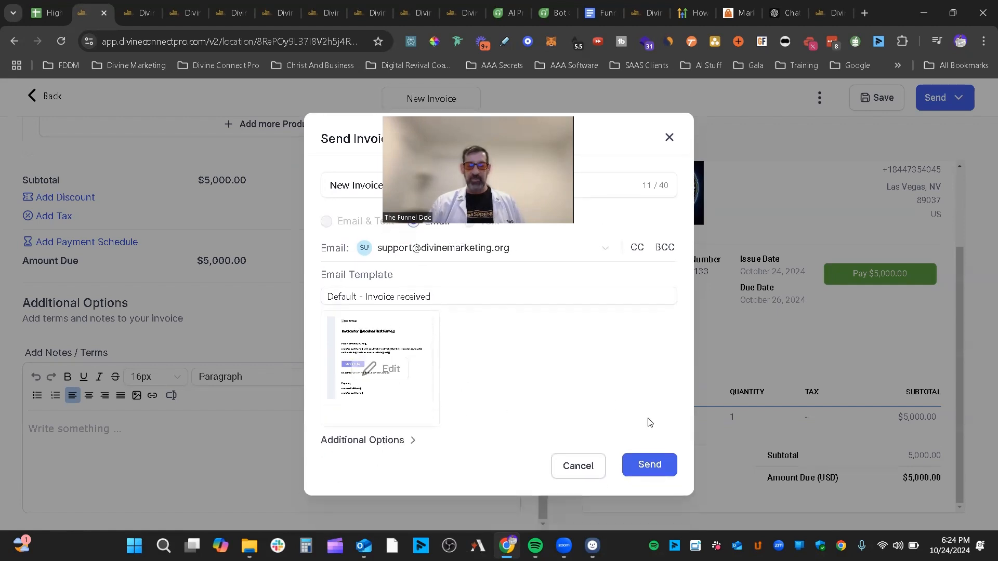
click(381, 443)
click(358, 462)
click(650, 485)
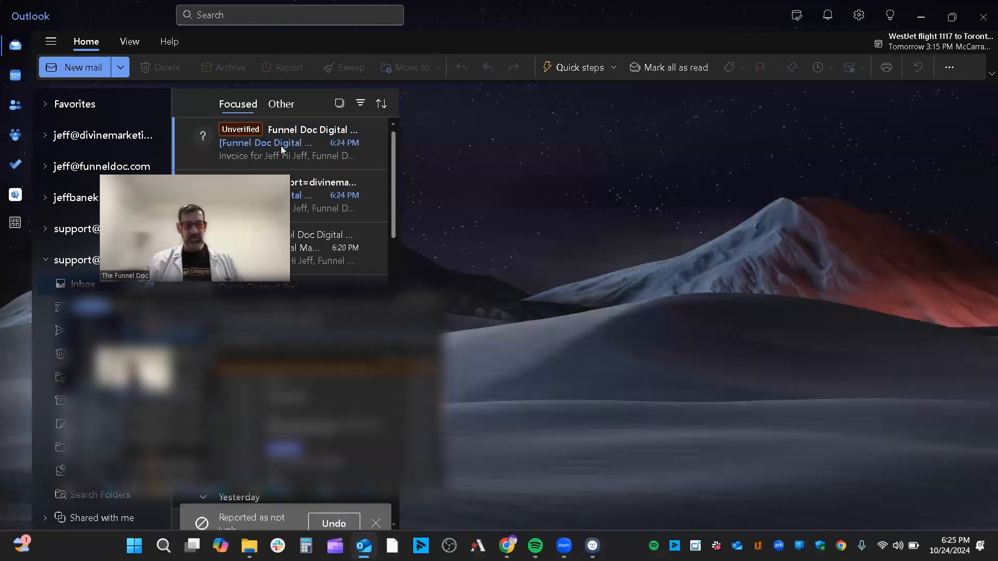
- Open the newest Funnel Doc invoice email in Outlook, trust the sender, and follow View Invoice
click(281, 150)
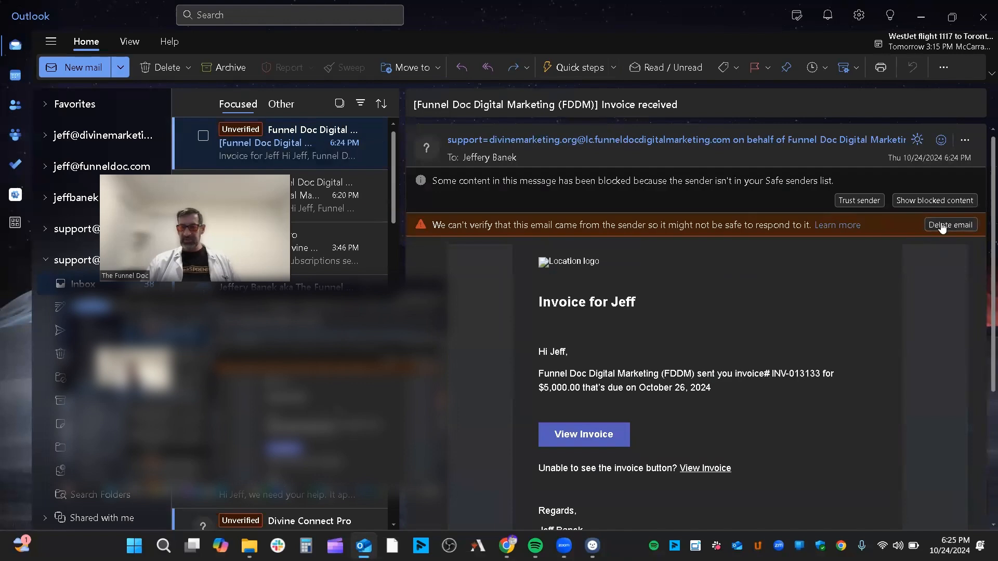
click(859, 200)
scroll(703, 332, down, 2)
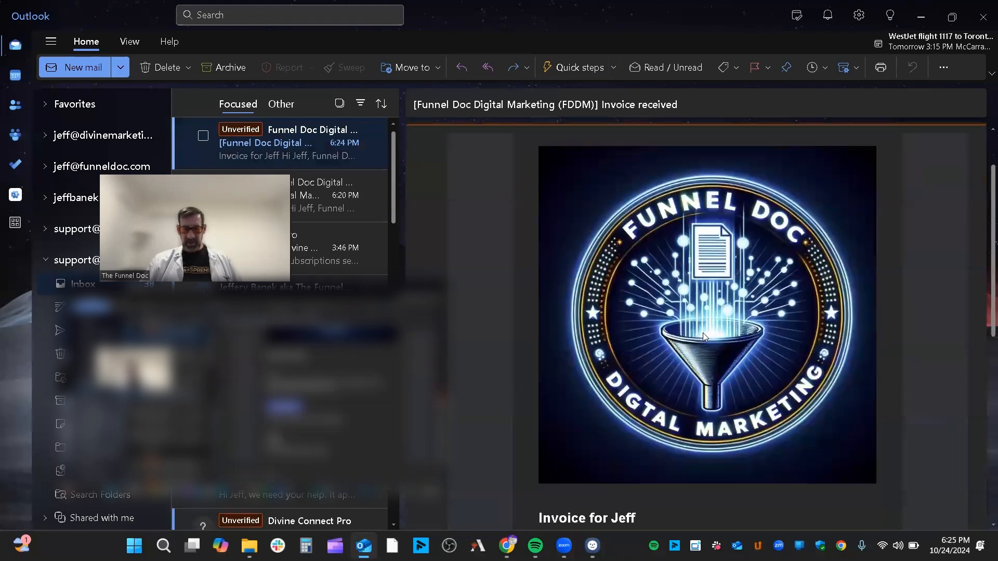
scroll(703, 332, down, 5)
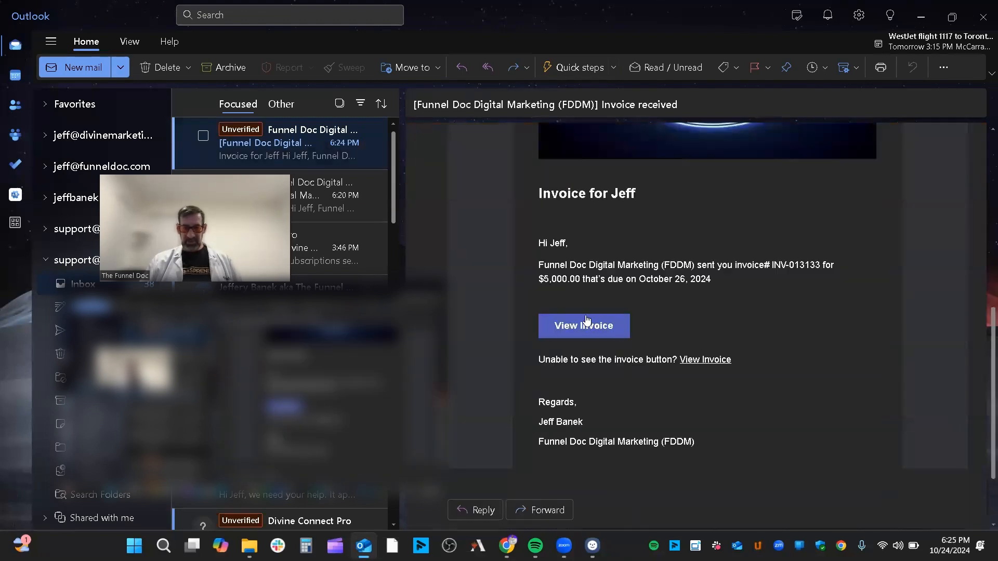
scroll(618, 338, down, 2)
key(alt+Tab)
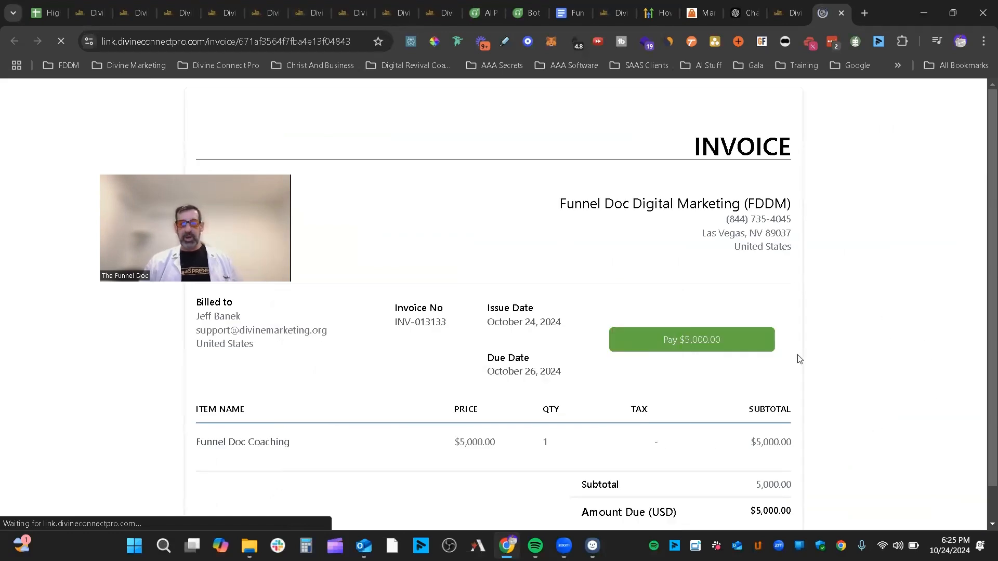
- Start paying the invoice with the green Pay $5,000.00 button
scroll(816, 358, down, 1)
click(705, 305)
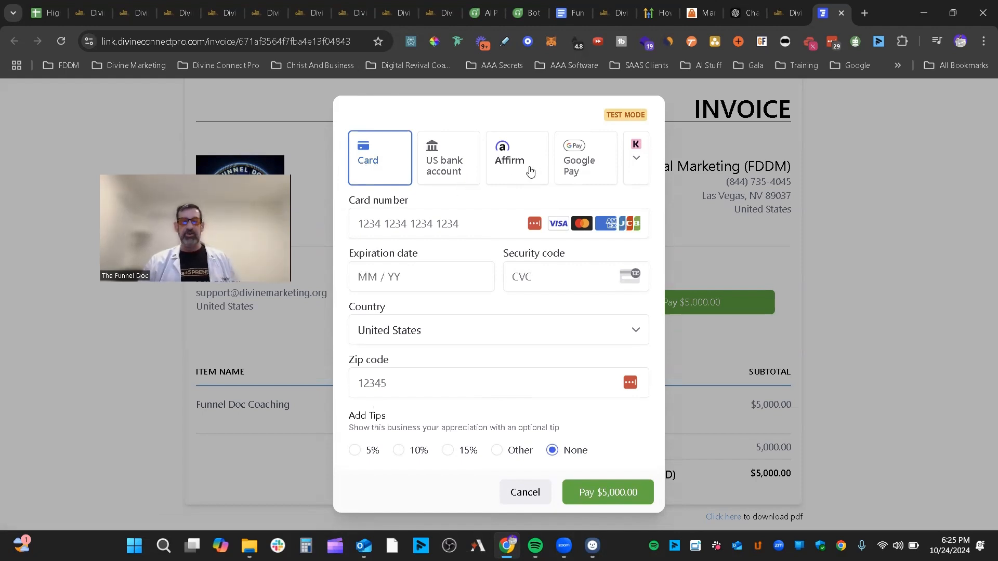
- Look at further payment methods such as Klarna and enter test card number 4242
click(638, 158)
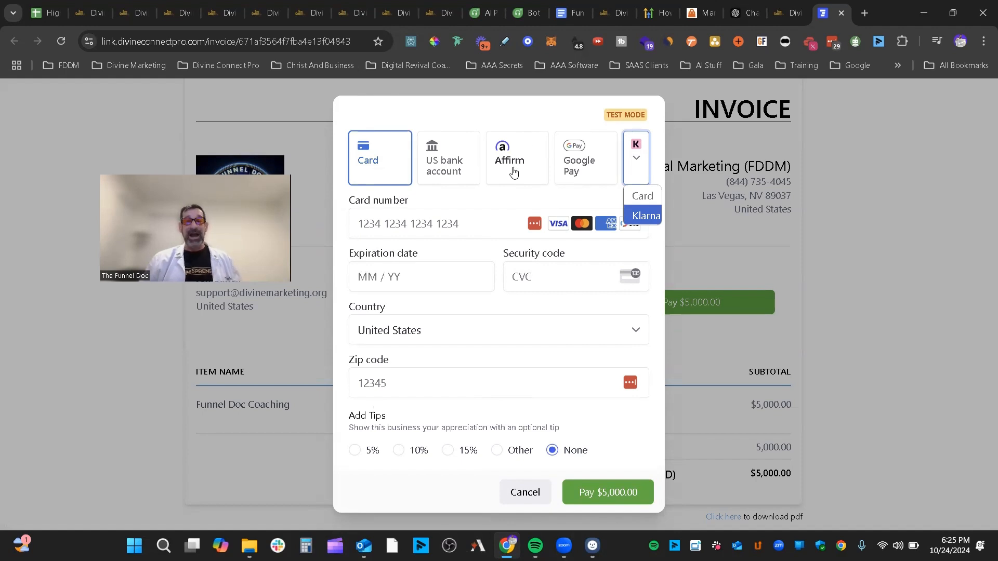
click(499, 203)
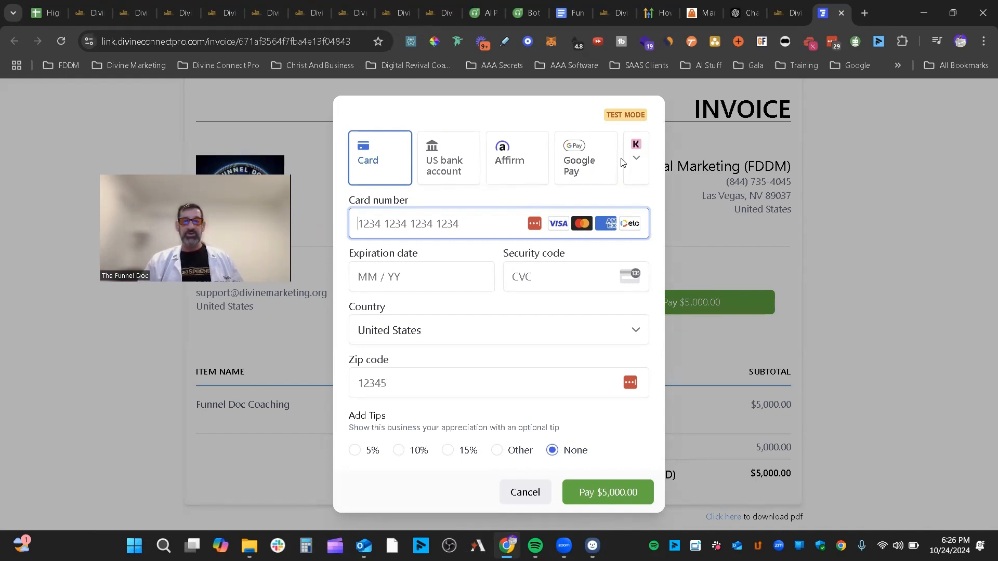
text(4242 4242 42)
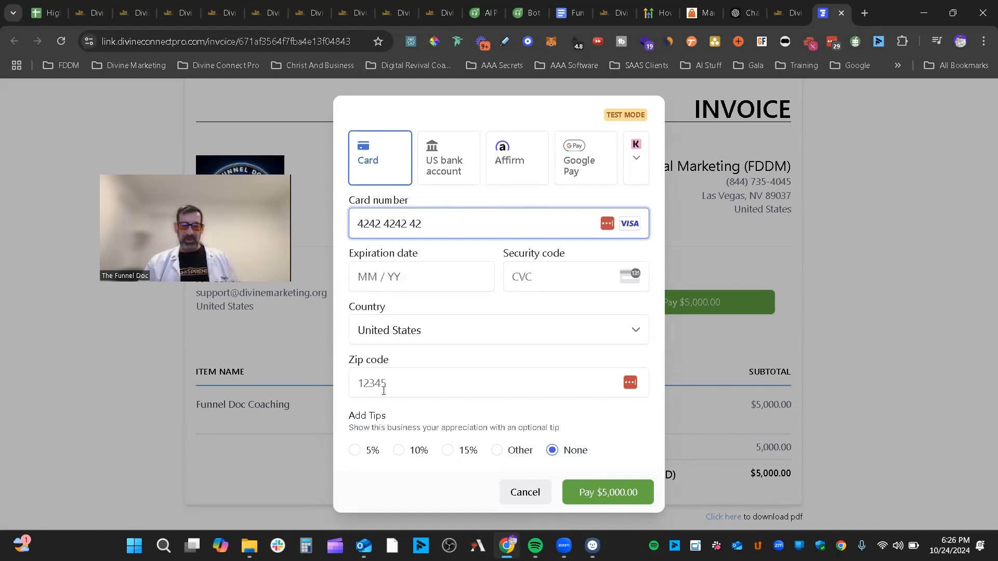
- Set a custom Other tip of $500, then cancel the payment form without paying
click(496, 451)
scroll(401, 445, down, 1)
drag(404, 462, 343, 464)
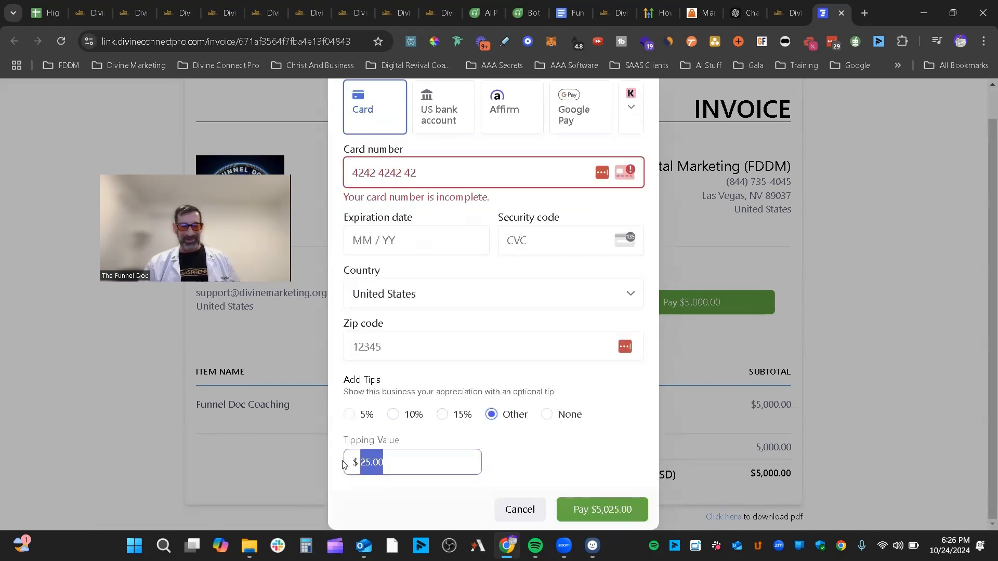
text(5)
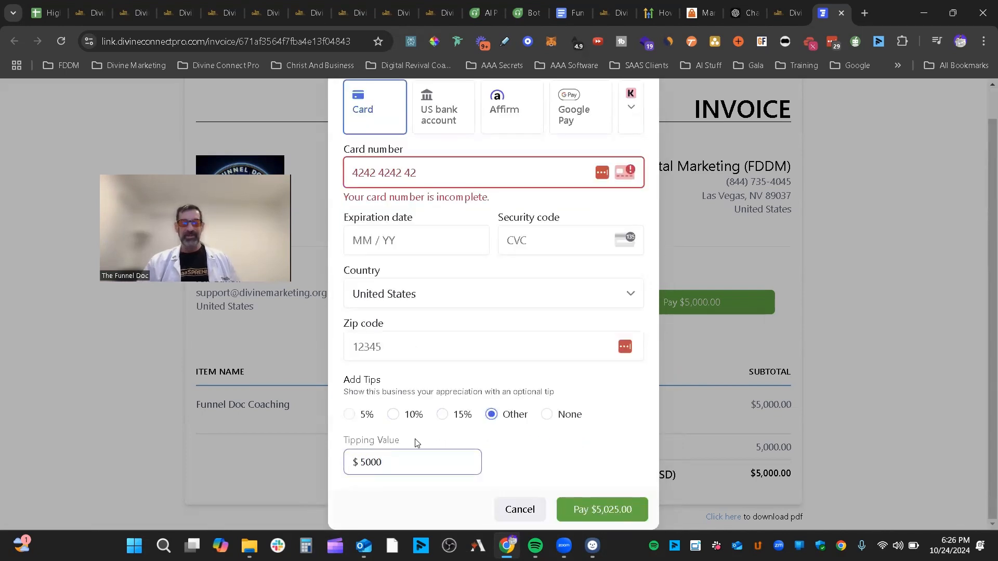
text(000)
key(BackSpace)
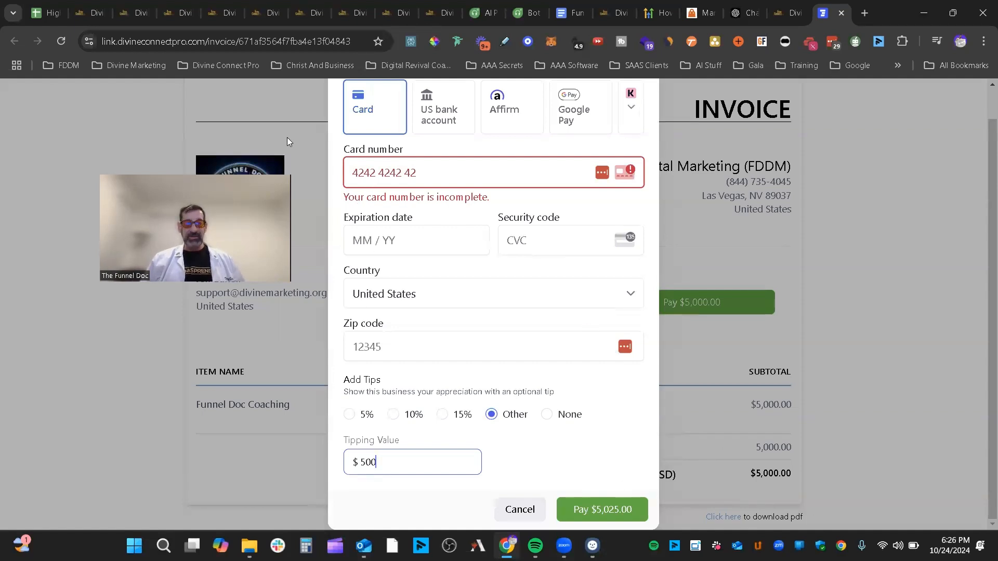
click(520, 511)
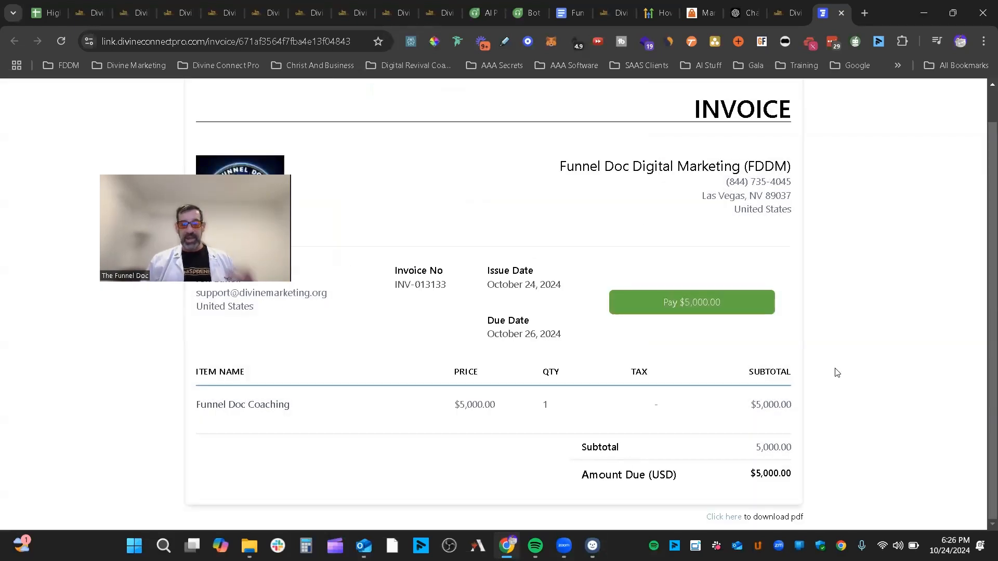